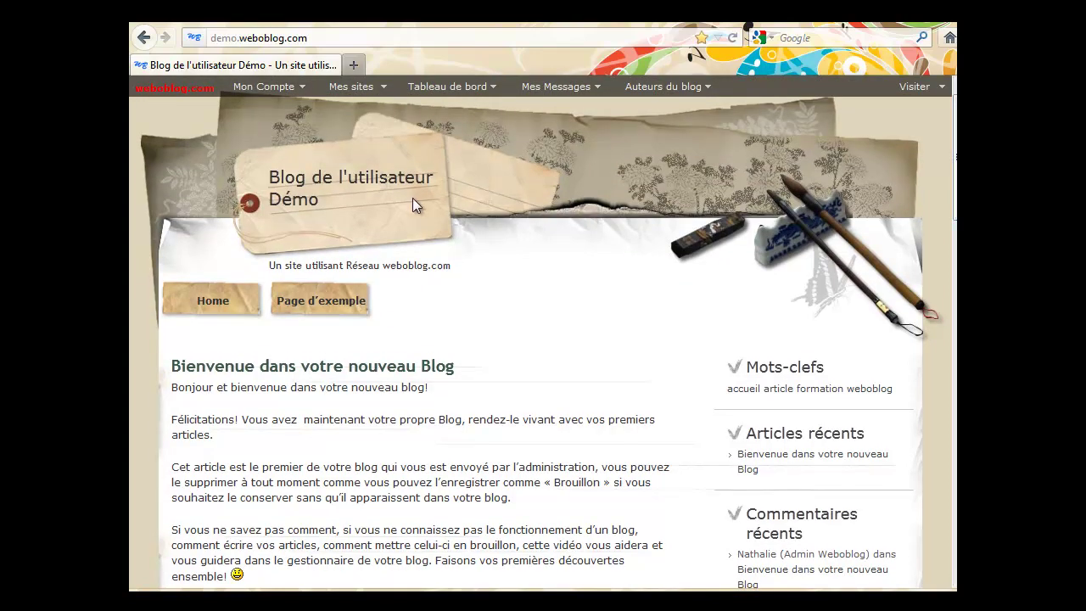
Look over the blog's home page, from the header through the whole welcome article to its tags and comment link
click(395, 185)
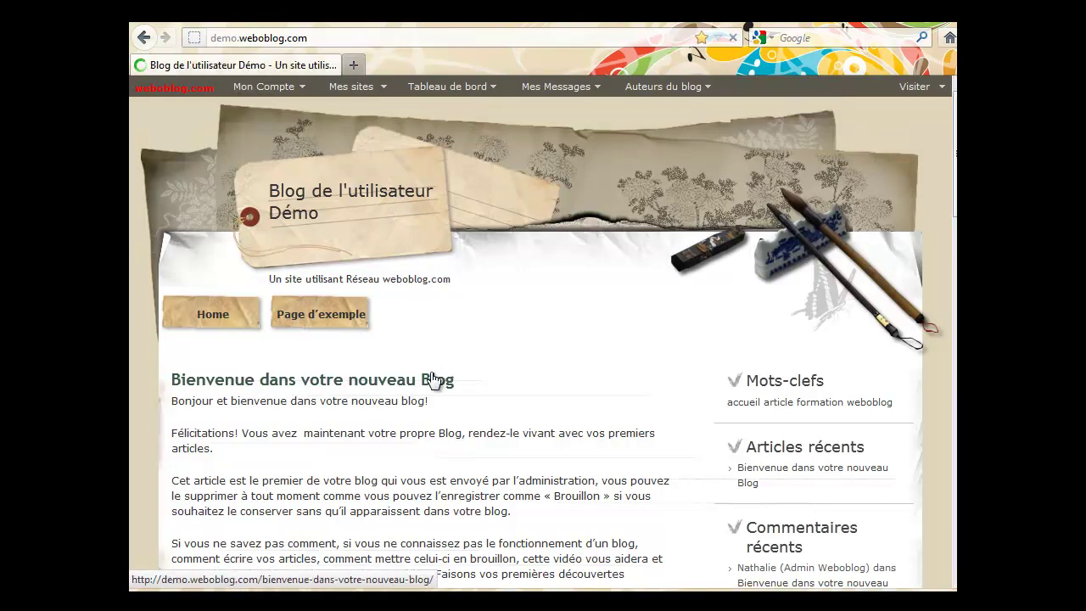
scroll(433, 379, down, 5)
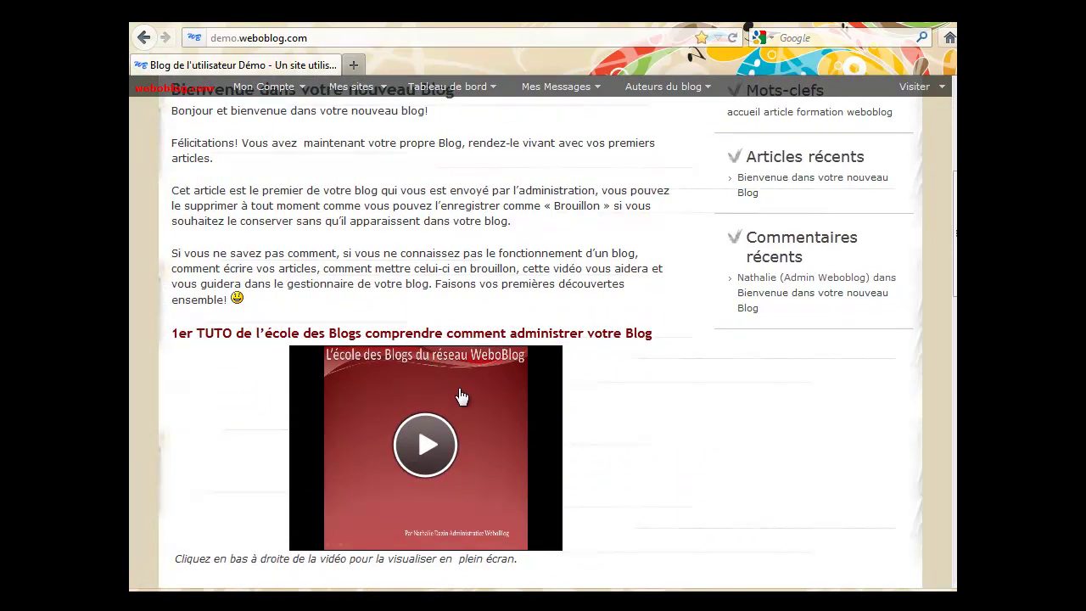
scroll(608, 425, up, 2)
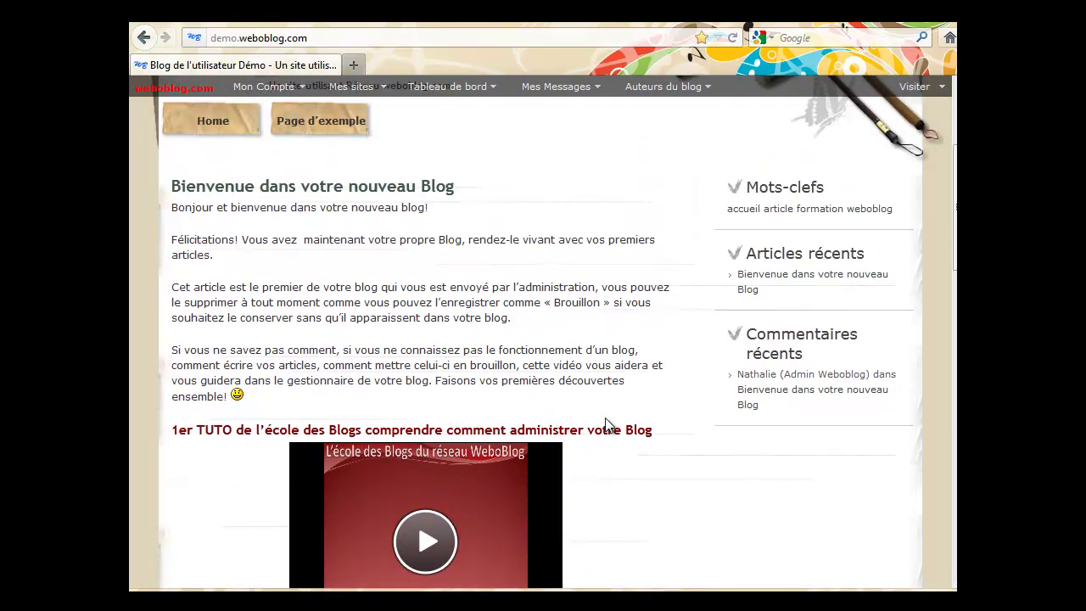
scroll(606, 423, up, 2)
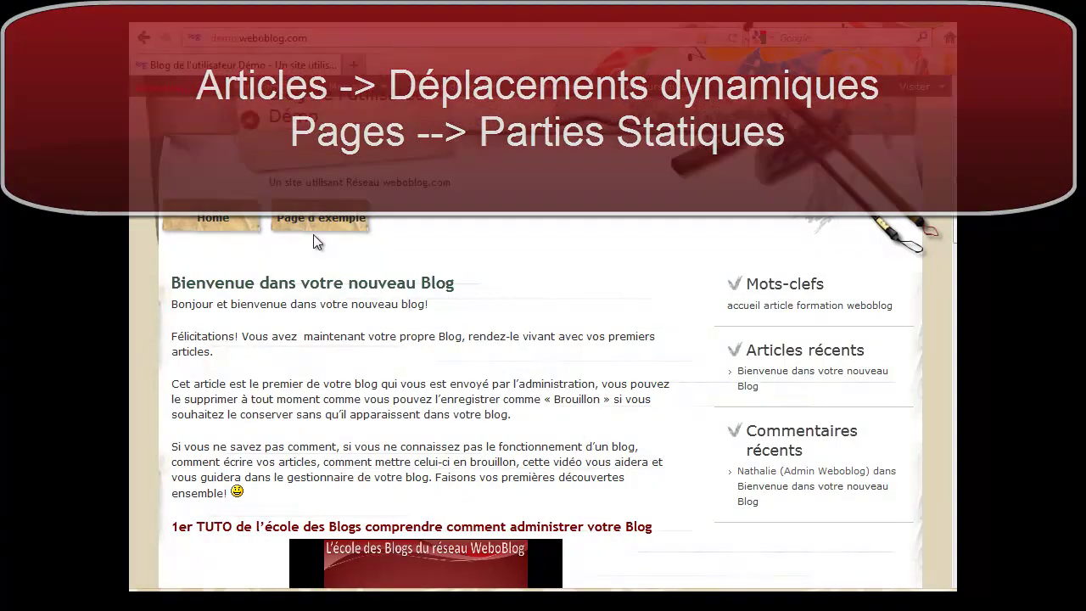
scroll(627, 506, down, 5)
scroll(627, 506, down, 5)
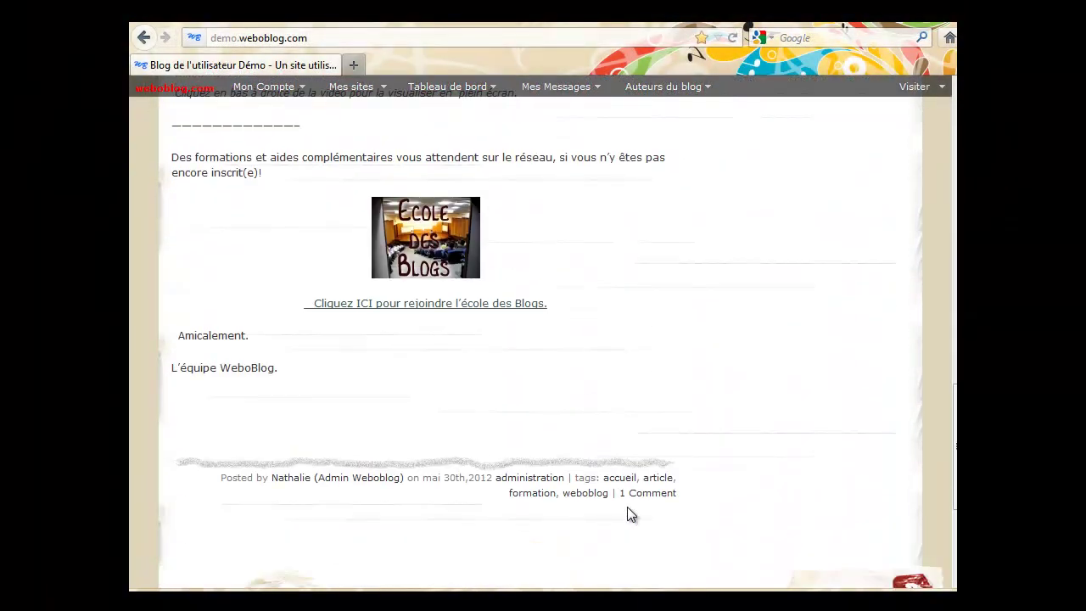
scroll(627, 506, up, 15)
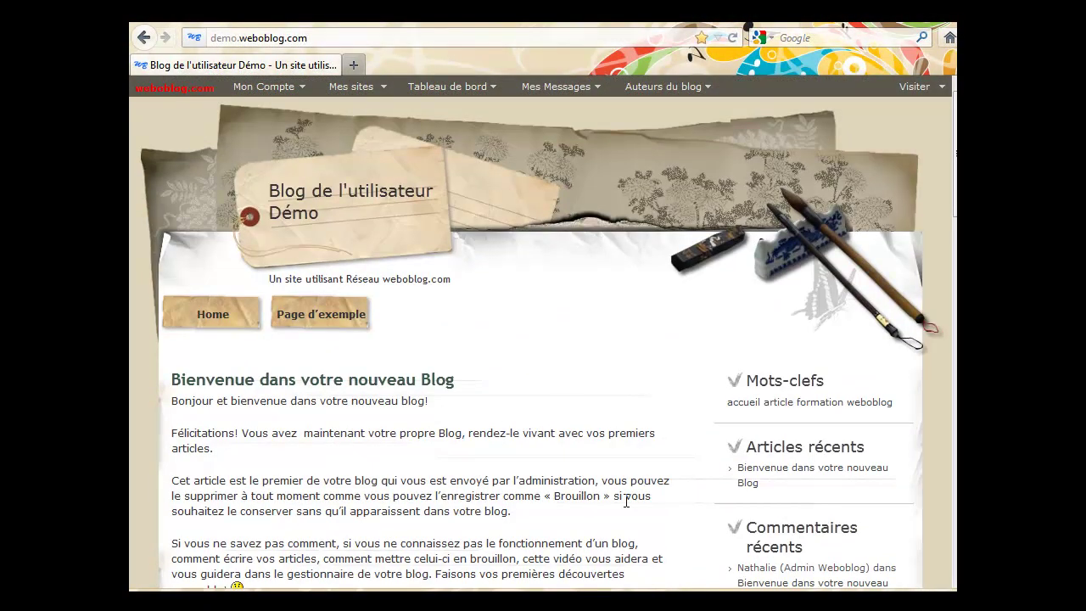
View the static Page d'exemple and return to the welcome article on the blog's home page
click(320, 316)
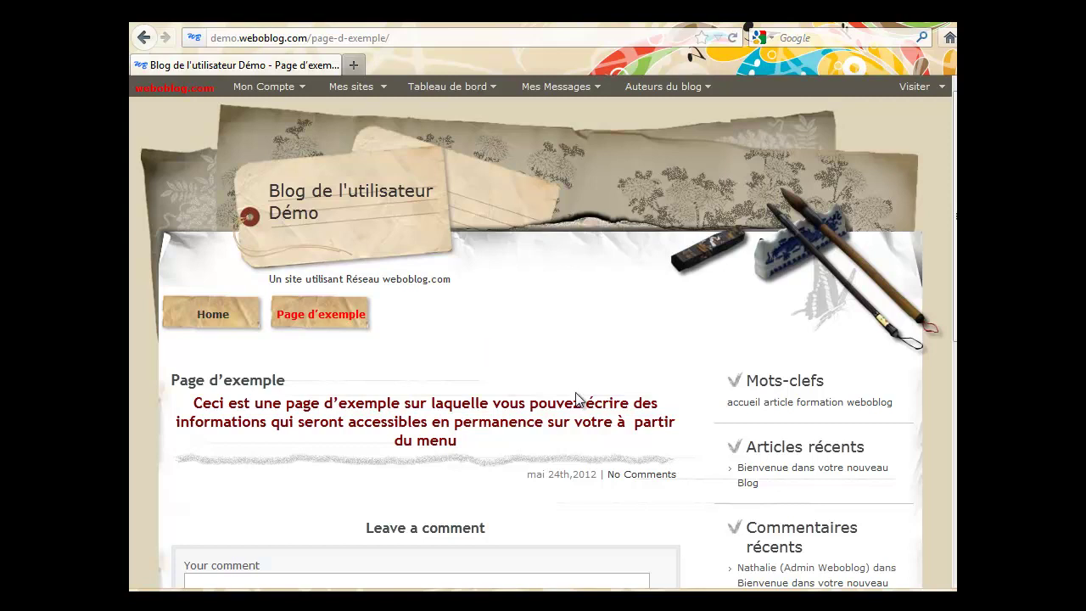
click(778, 469)
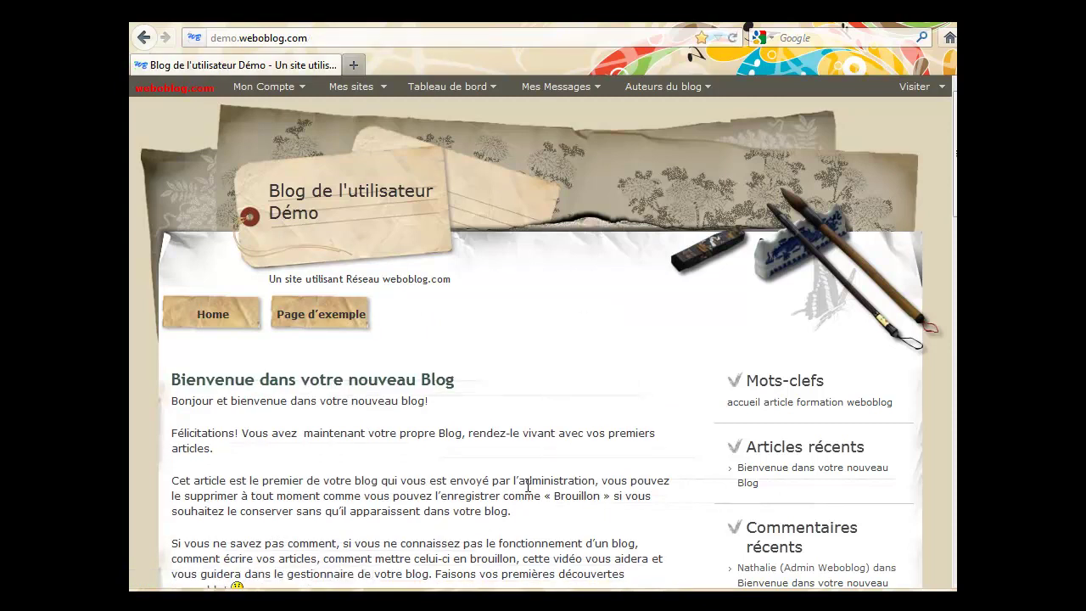
scroll(528, 491, down, 5)
scroll(530, 493, up, 3)
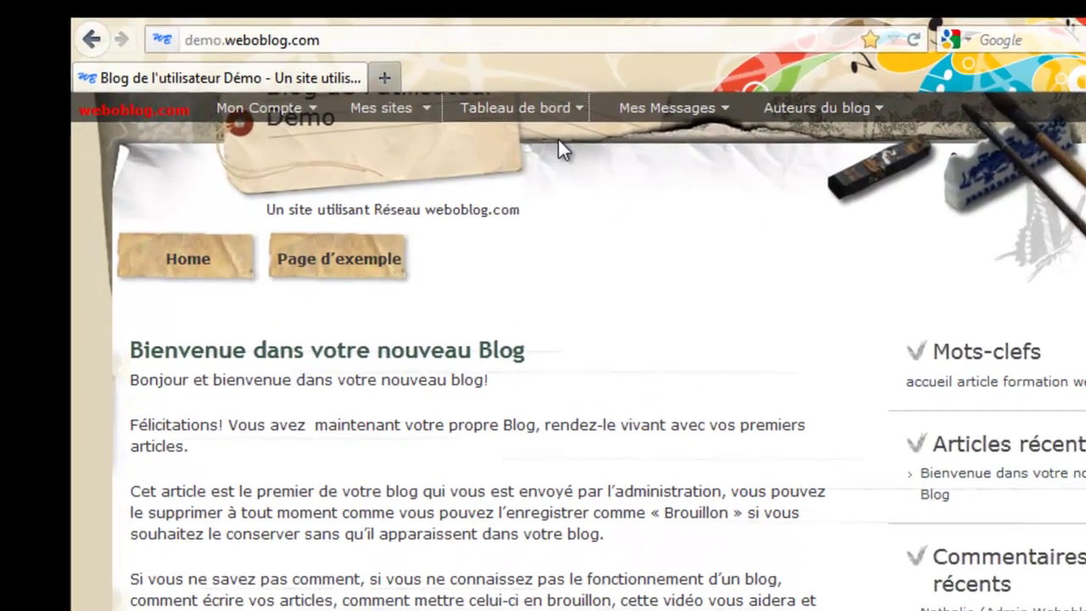
Open the blog's Tableau de bord in a new browser tab and switch to it
mouse_move(462, 90)
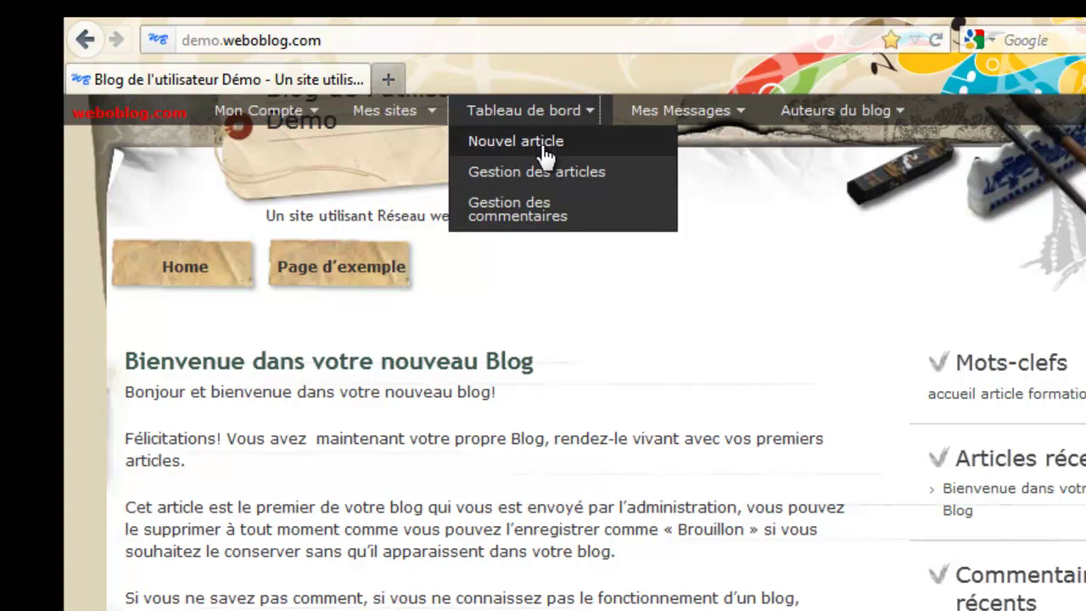
right_click(544, 114)
click(592, 140)
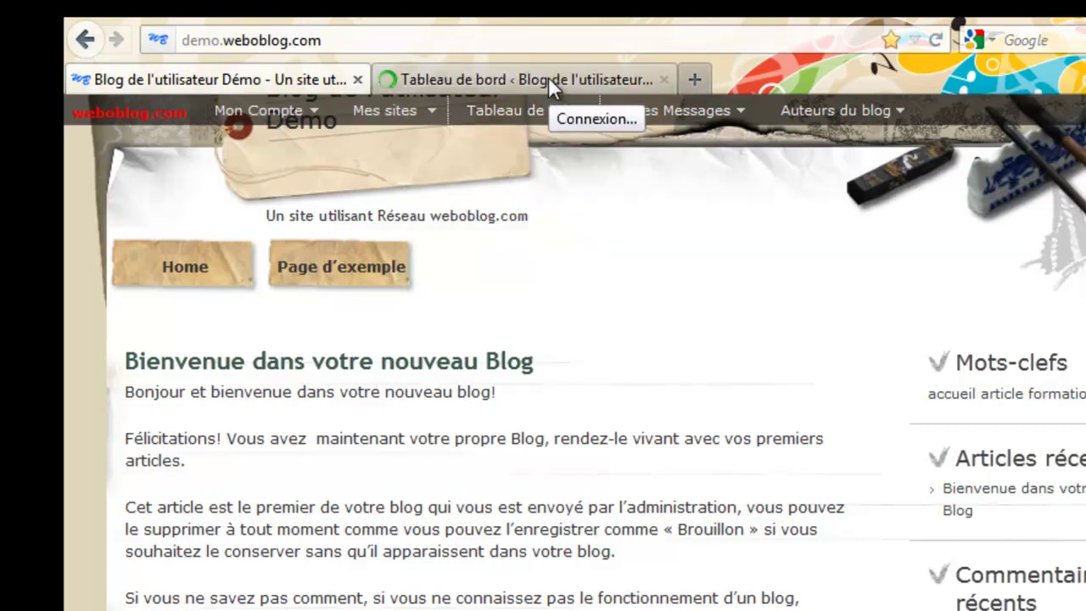
click(548, 76)
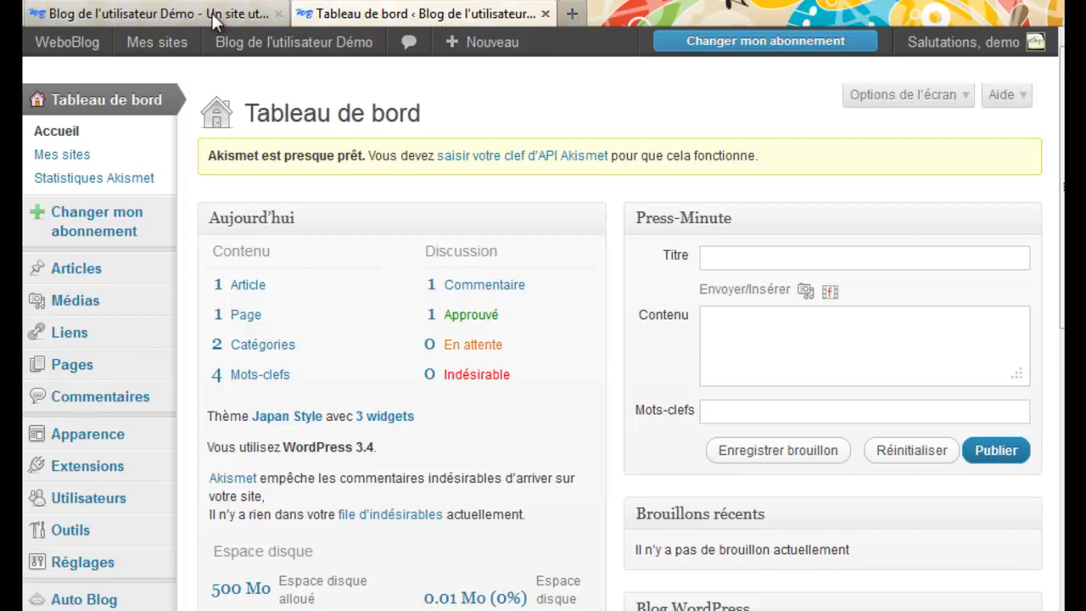
Compare the public blog with its dashboard and examine the dashboard's content and Apparence options
click(210, 17)
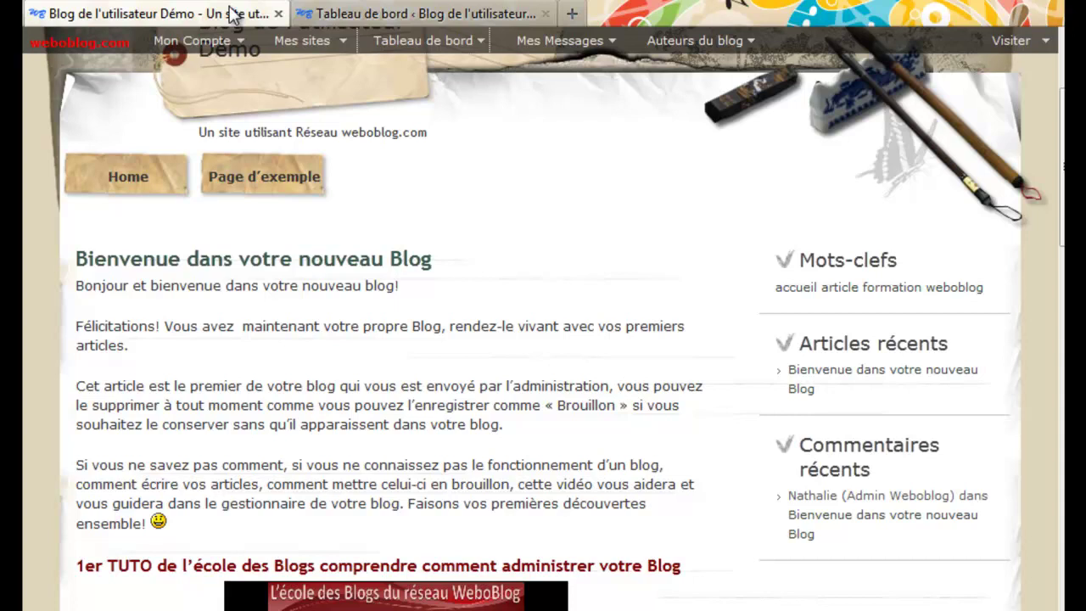
click(382, 14)
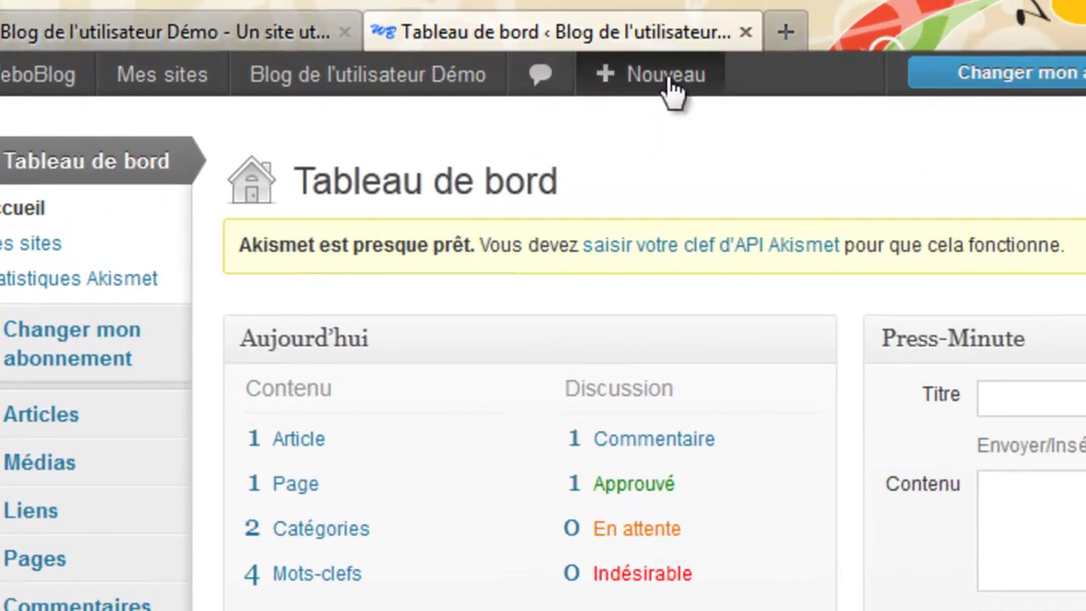
mouse_move(628, 85)
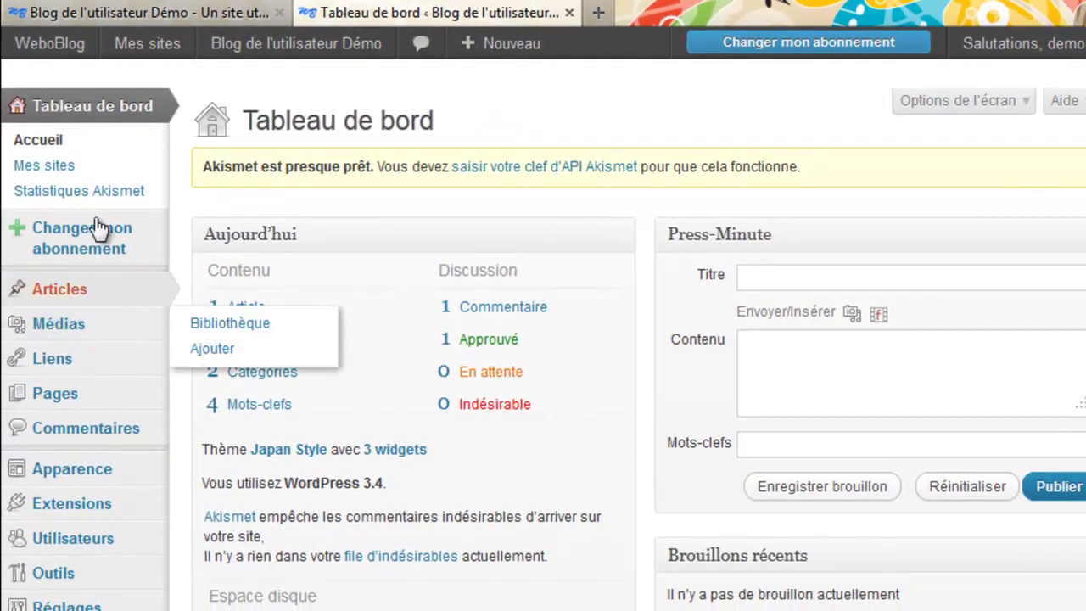
mouse_move(70, 482)
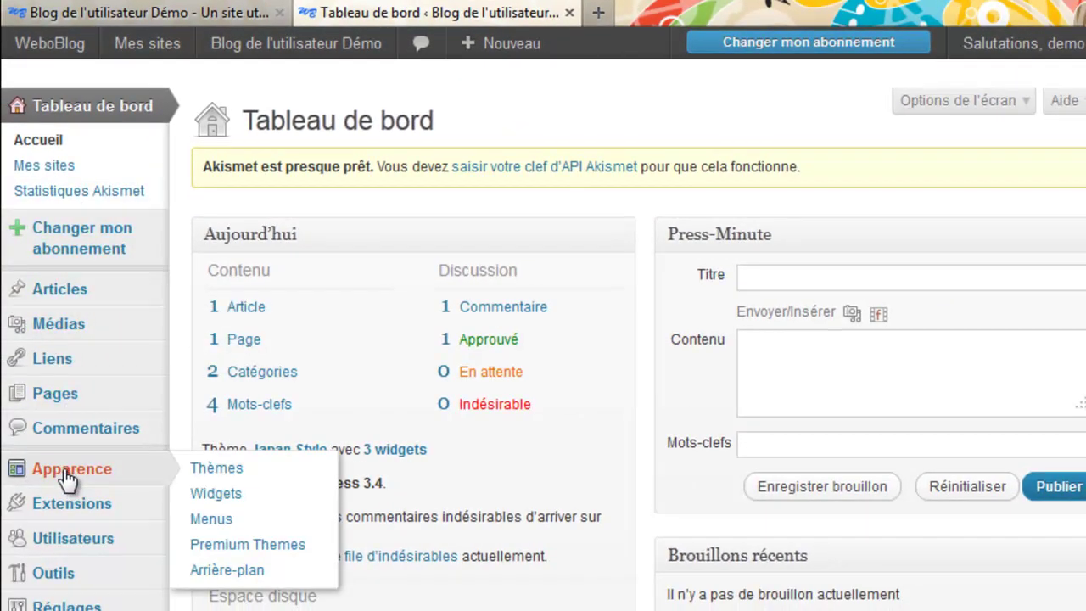
Go to the Articles management page and start adding a new article
click(52, 299)
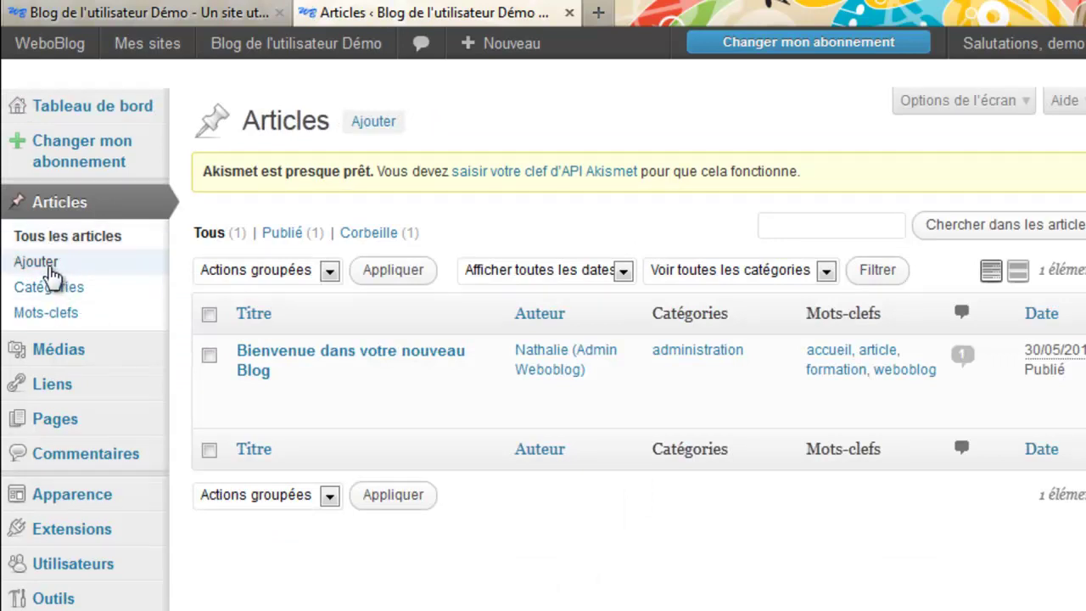
mouse_move(297, 369)
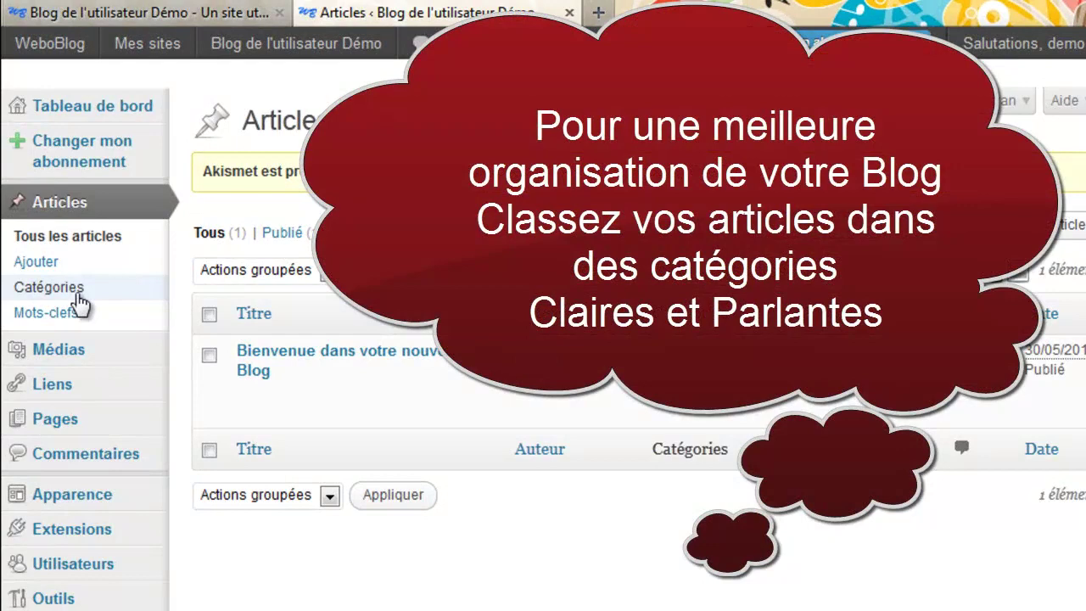
click(50, 266)
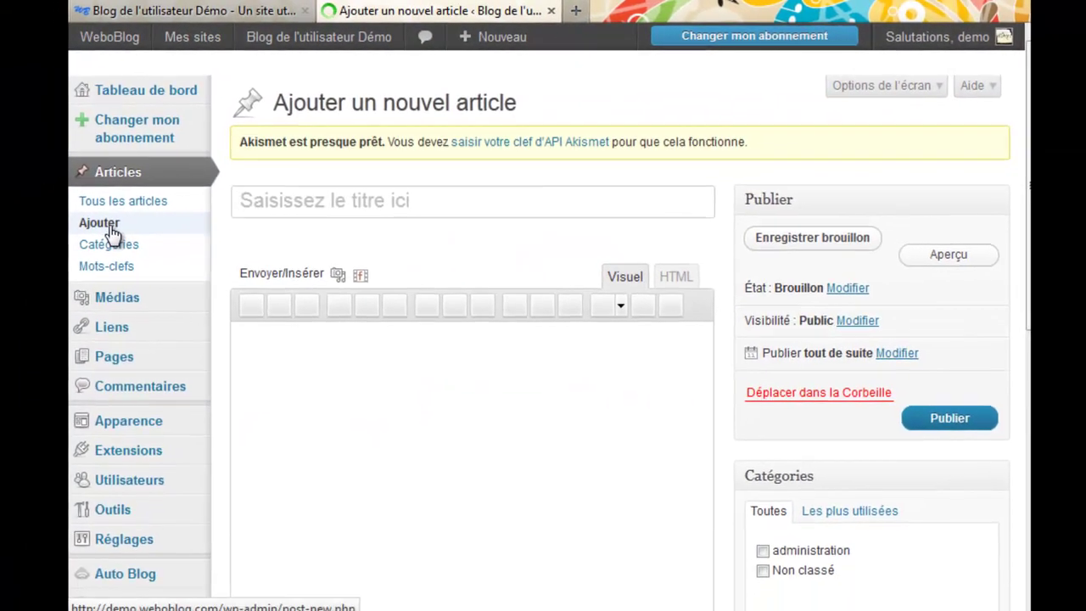
Title the new article "Réseau WeboBlog"
click(404, 199)
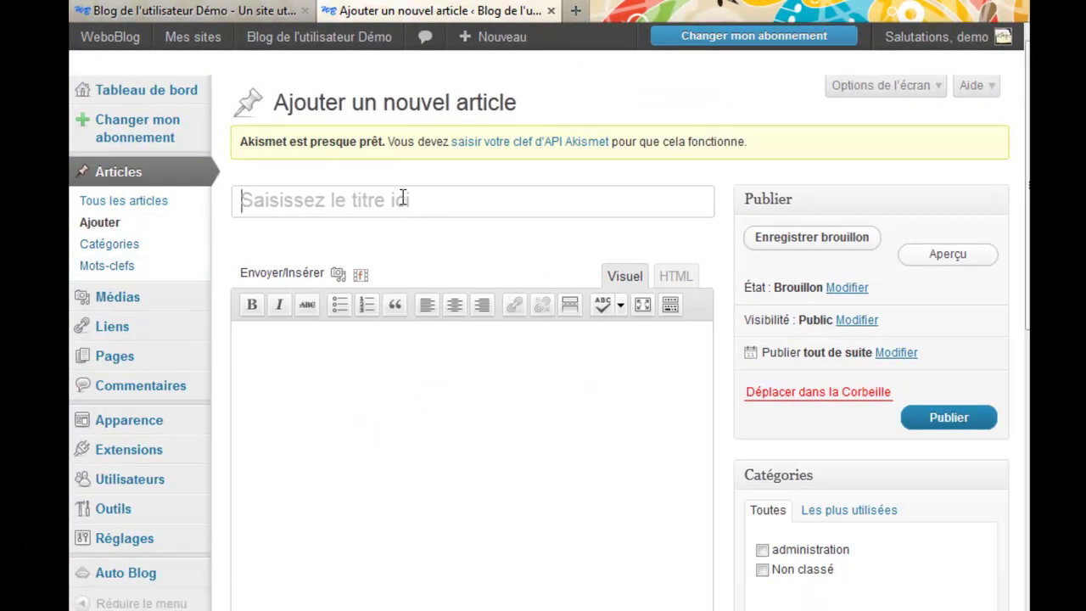
click(404, 196)
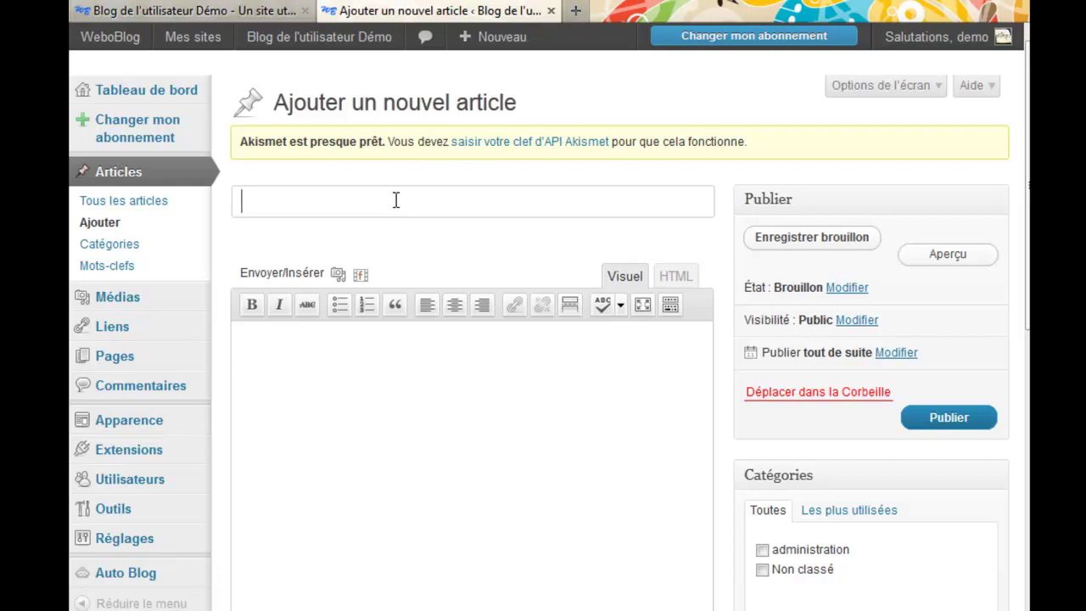
text(Réseau )
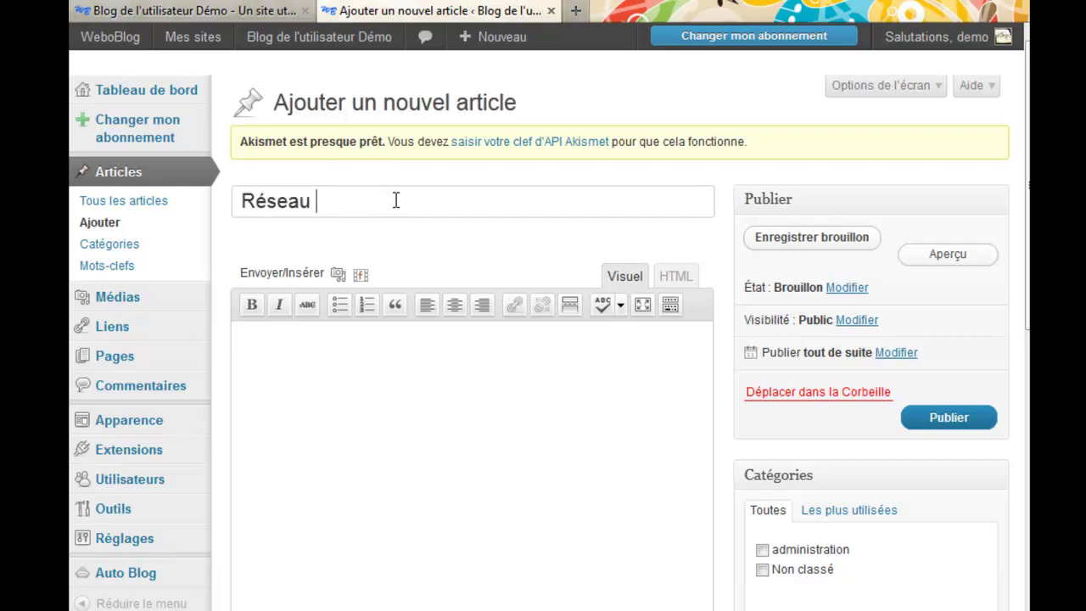
text(WeboBlog)
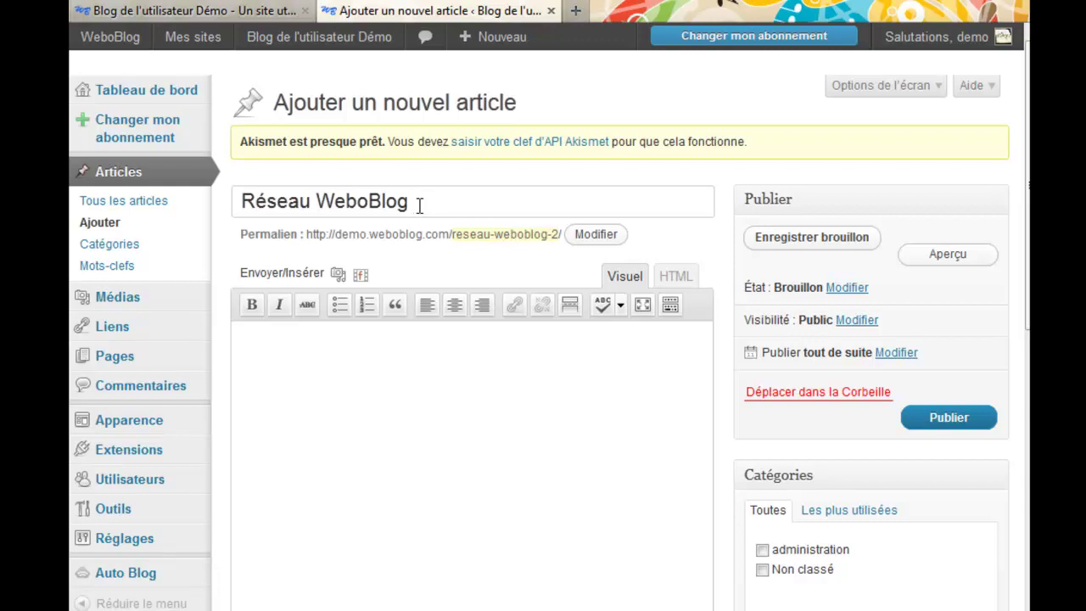
Write "Je suis membre du réseau WeboBlog:" in the article body and, after two blank lines, "J'apprends à écrire mon 1er article"
click(497, 361)
drag(1023, 288, 1027, 361)
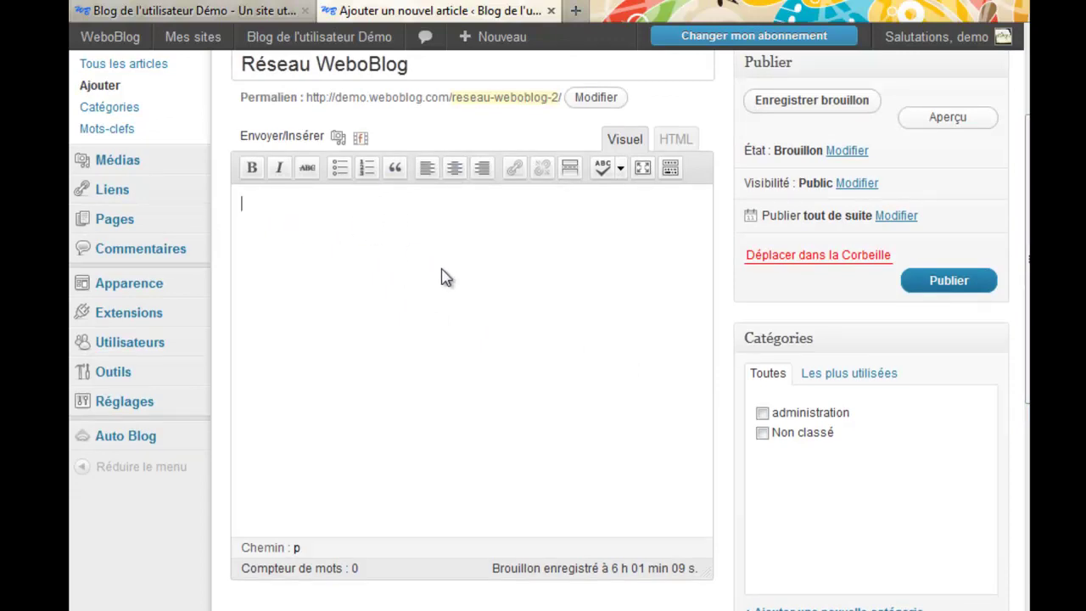
text(Je suis memb)
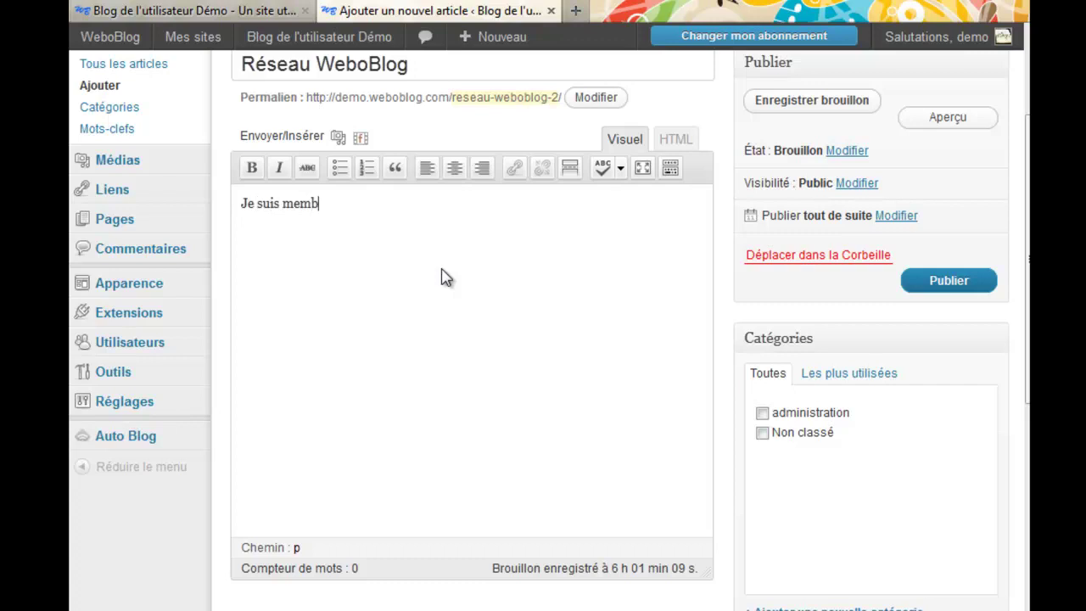
text(re du réseau WeboBlog:)
key(Return)
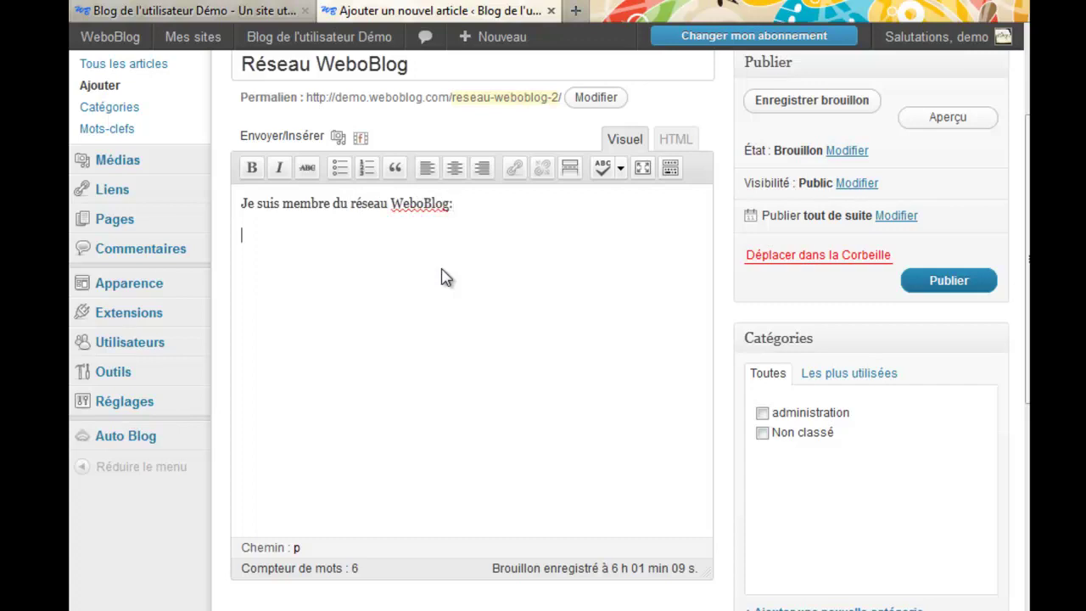
text(J'apprends à écrire mon )
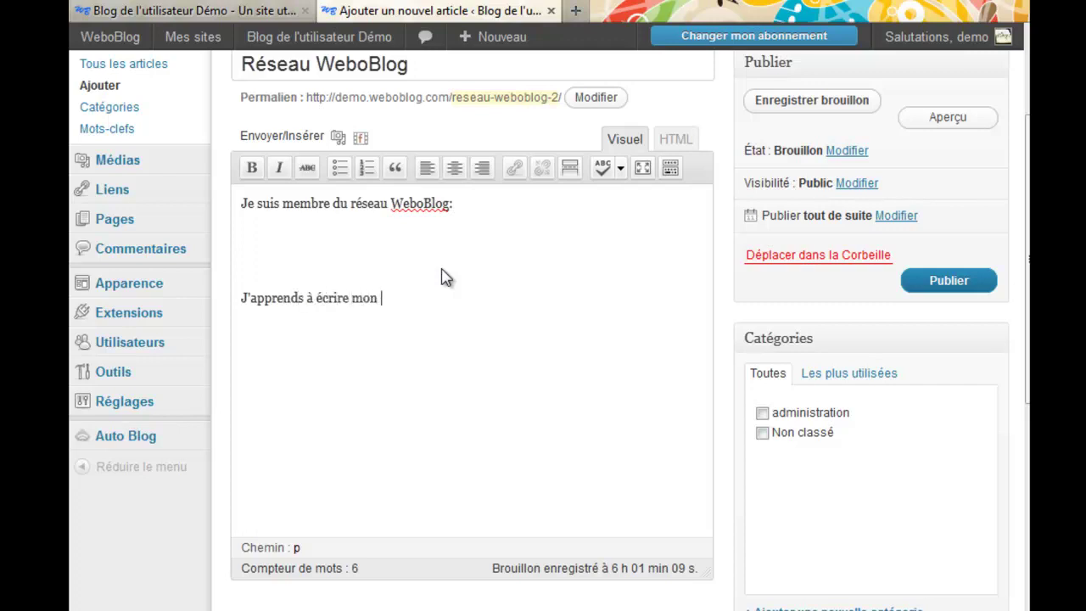
text(1er article)
Check the article body's HTML source and return to the visual editor
click(463, 210)
click(676, 141)
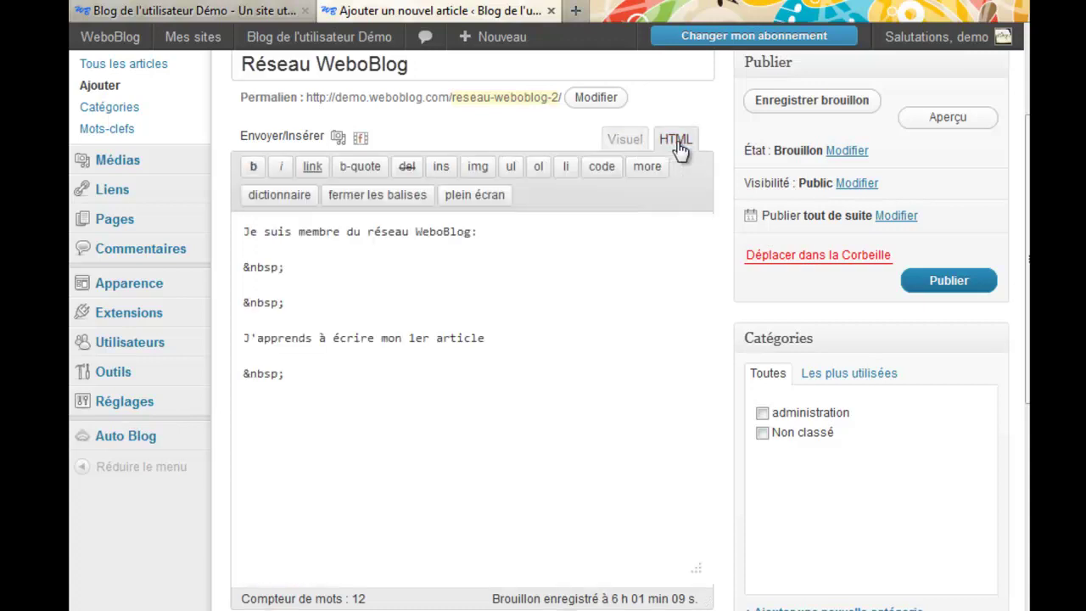
click(619, 142)
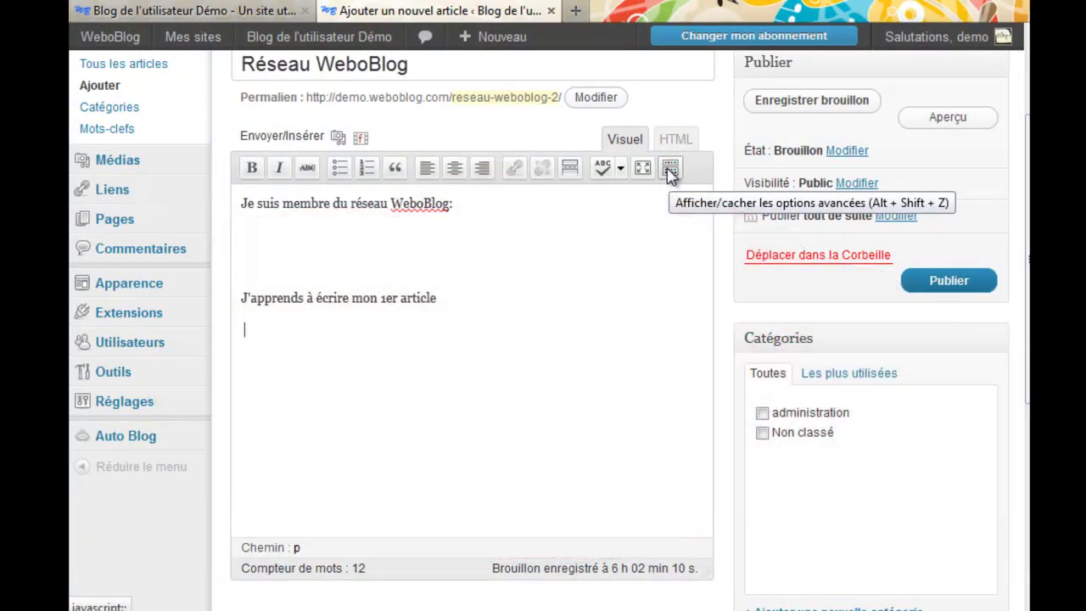
Show the advanced formatting options and format the line "Je suis membre du réseau WeboBlog:" as Titre 4
click(670, 167)
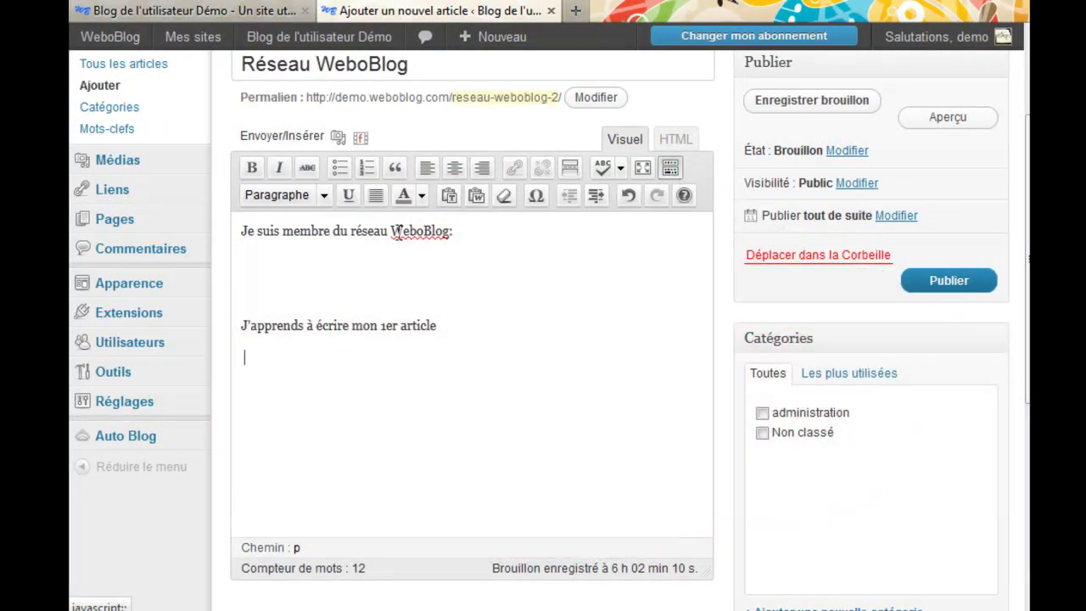
drag(455, 233, 241, 229)
click(324, 197)
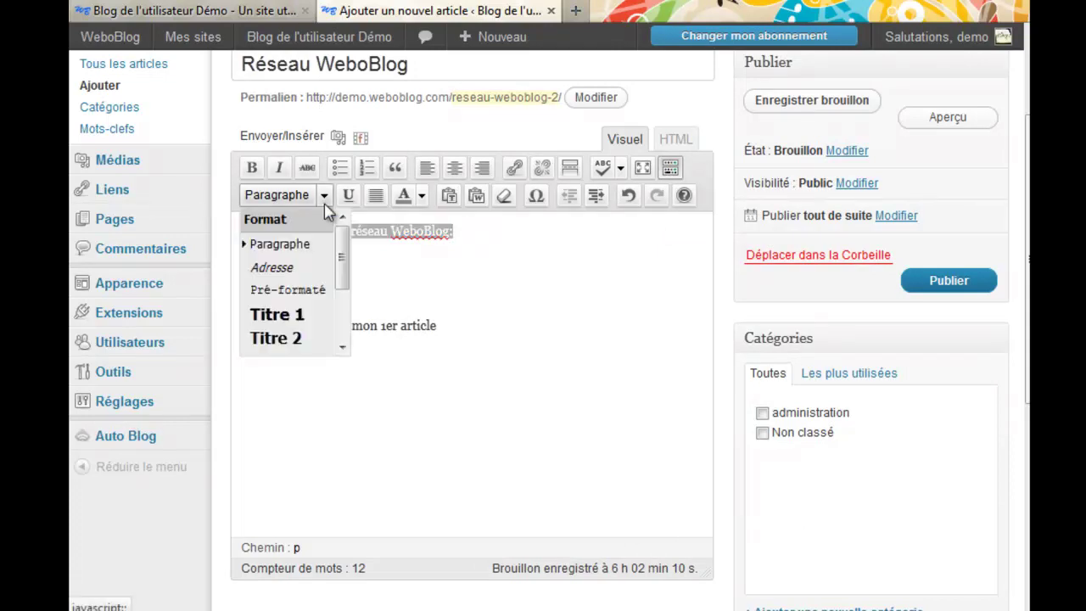
drag(341, 223, 344, 314)
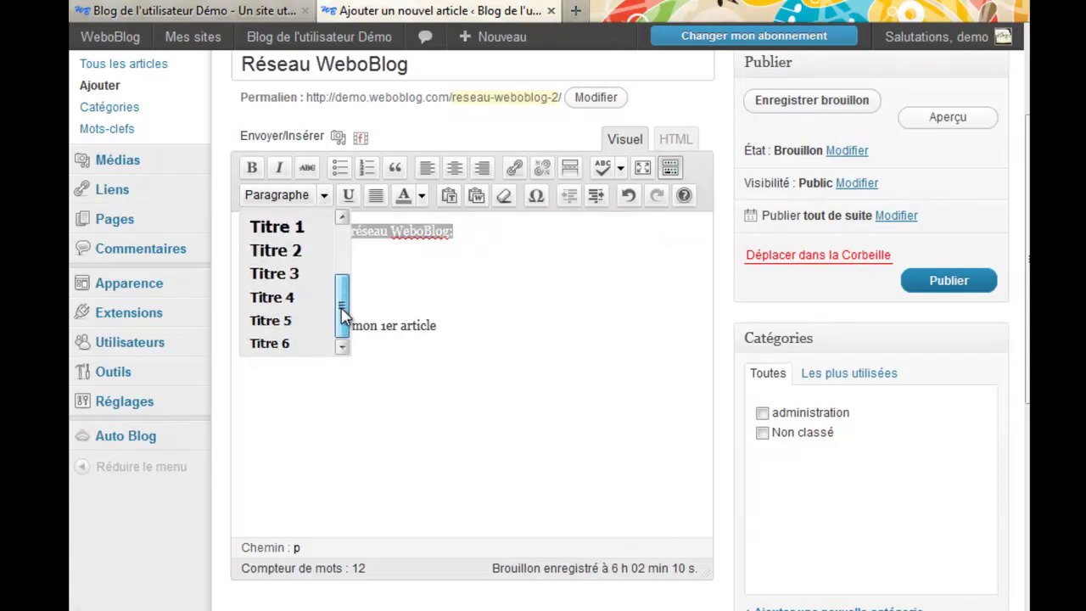
click(280, 301)
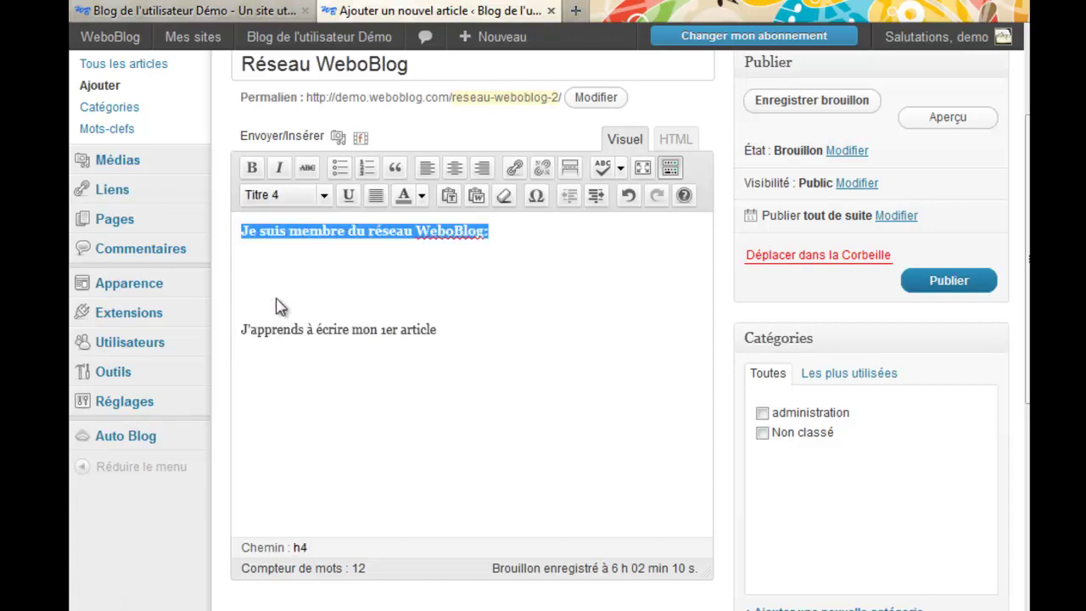
click(523, 239)
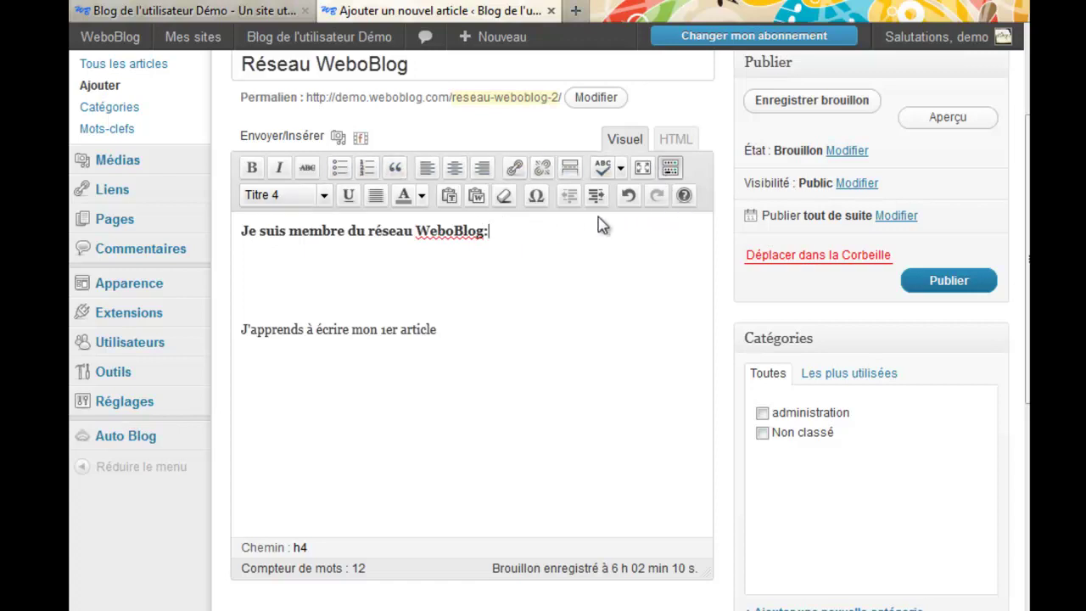
click(256, 275)
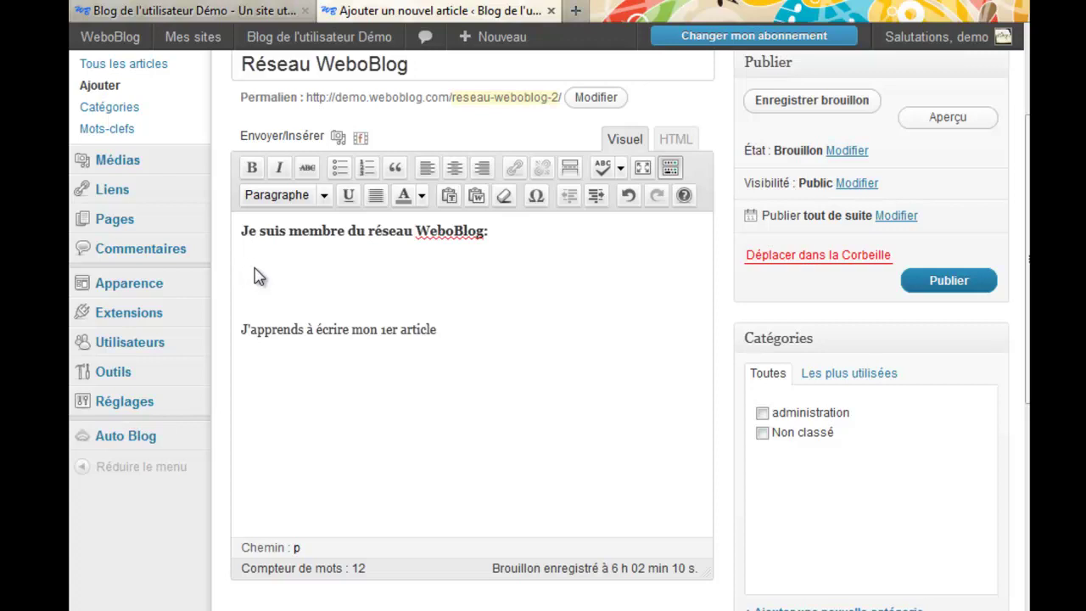
Insert the uploaded logo8 image between the two lines of text at its original size, with no alignment
click(338, 137)
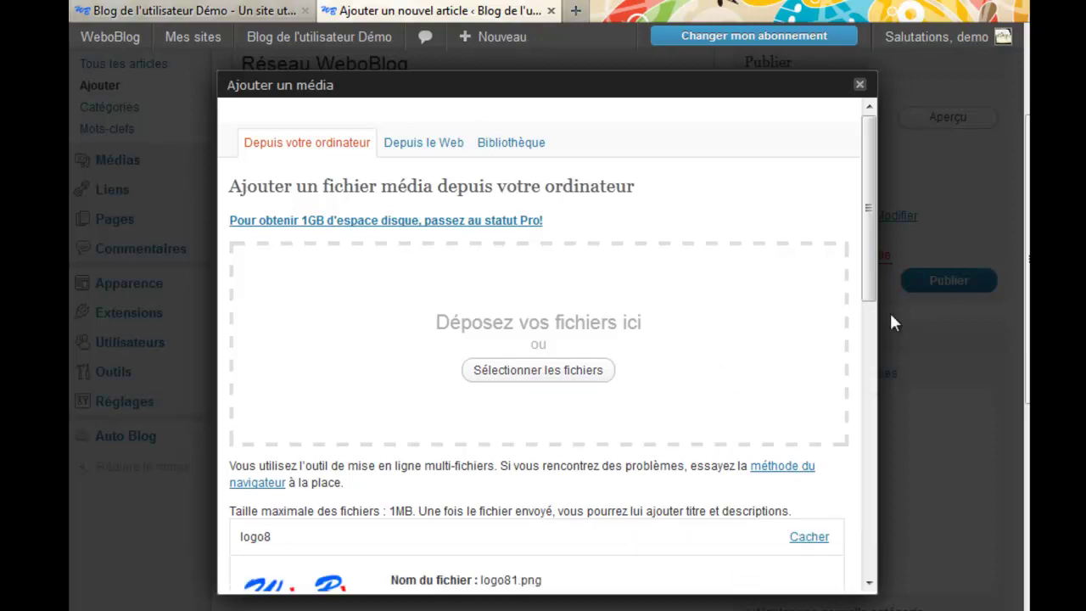
drag(868, 288, 871, 490)
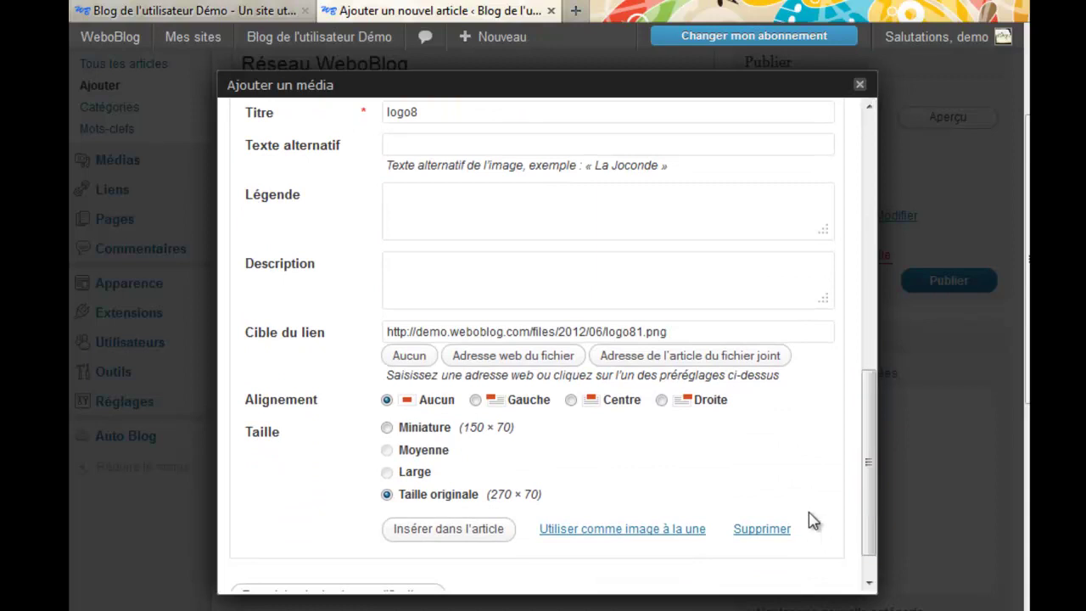
click(463, 532)
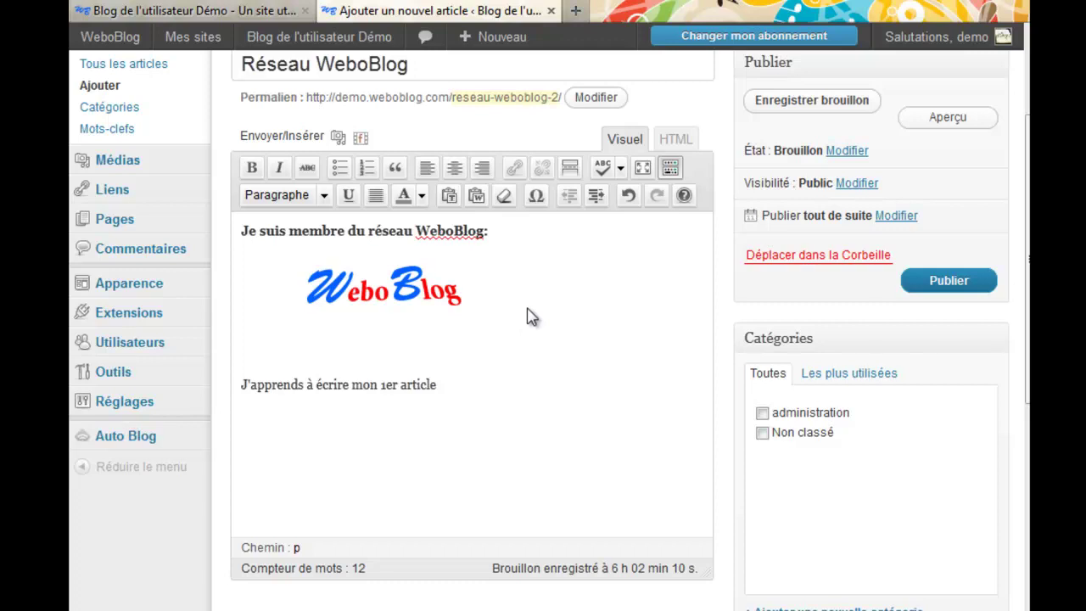
Select the inserted WeboBlog logo, check the web address it links to, and leave the link settings as they are
click(410, 291)
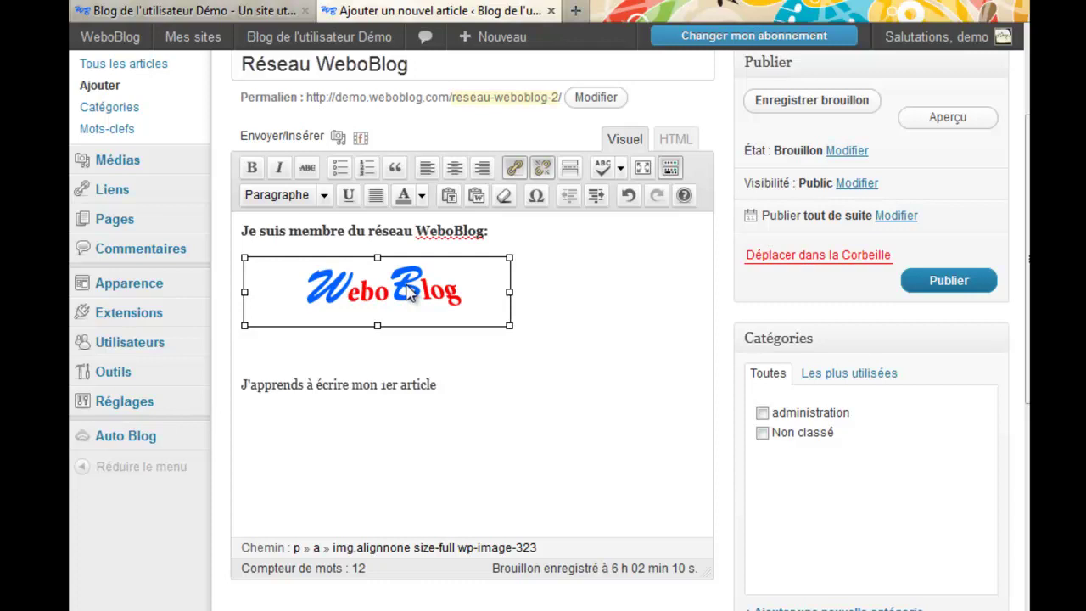
click(348, 296)
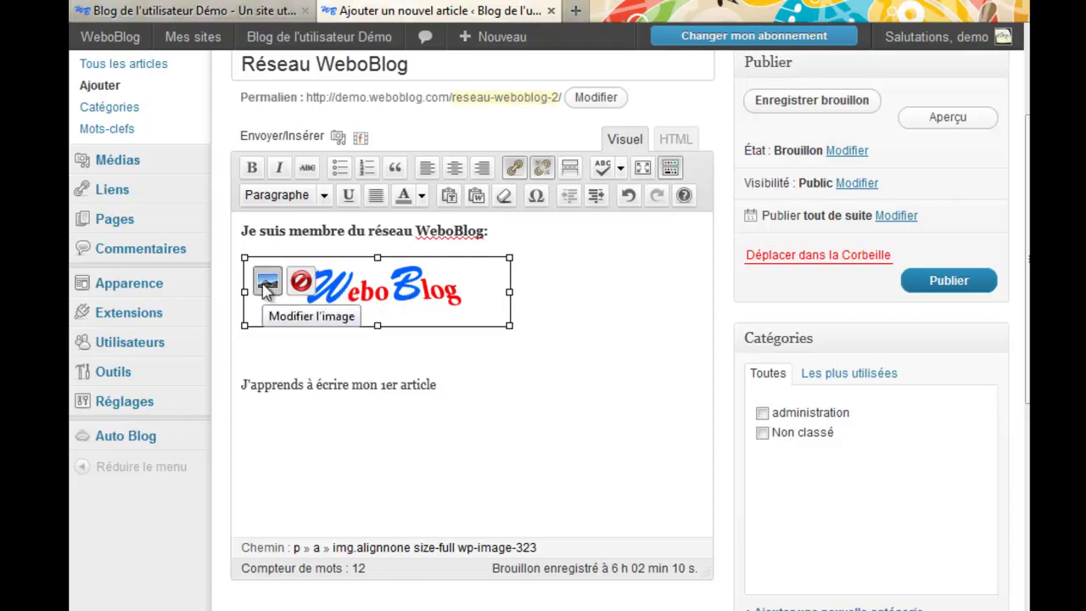
click(515, 168)
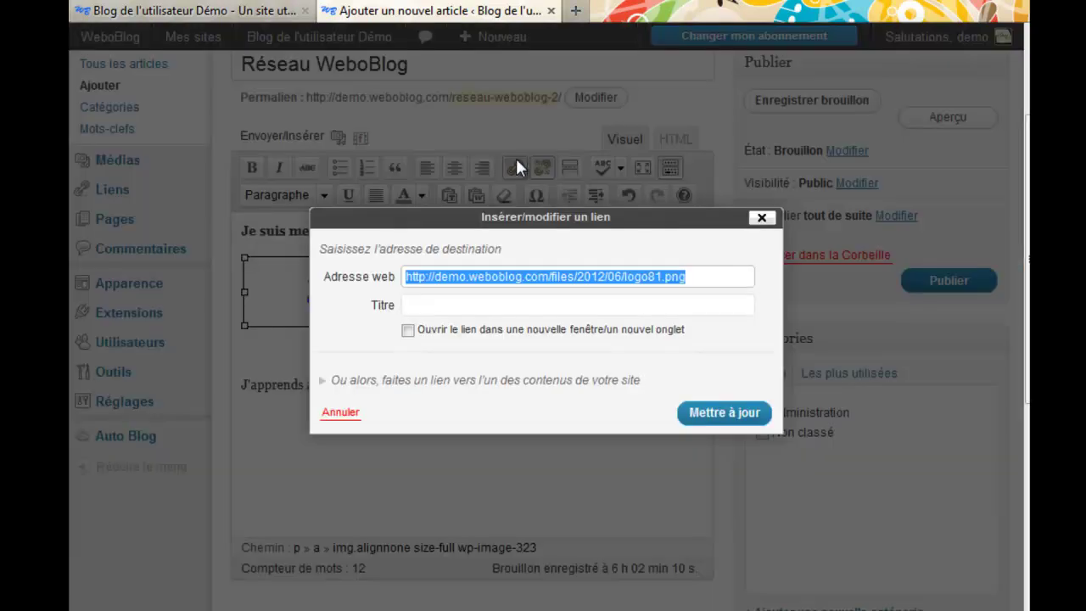
click(531, 273)
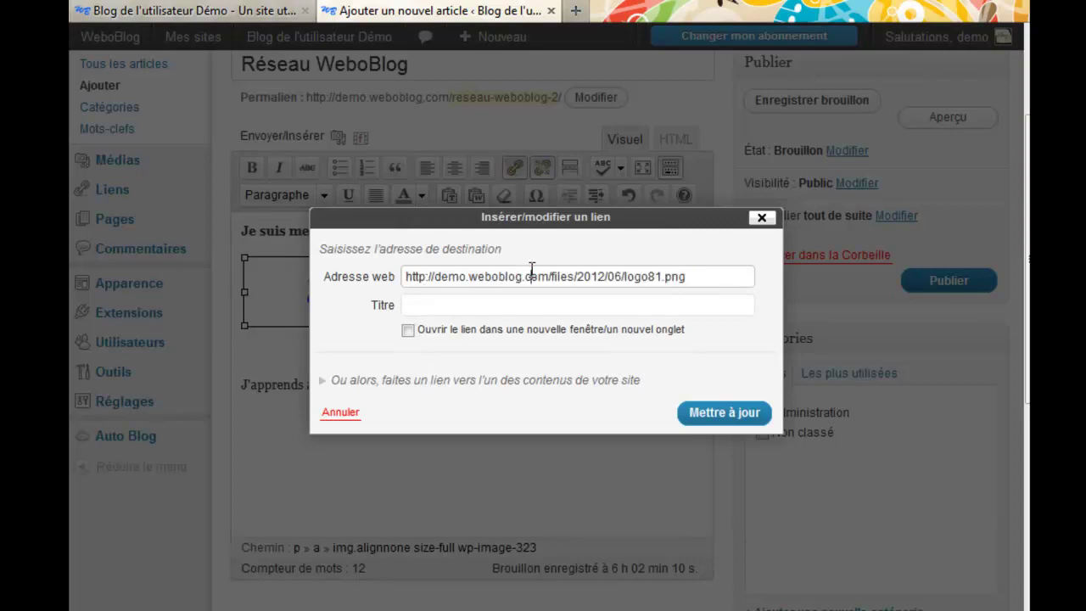
drag(708, 276, 400, 277)
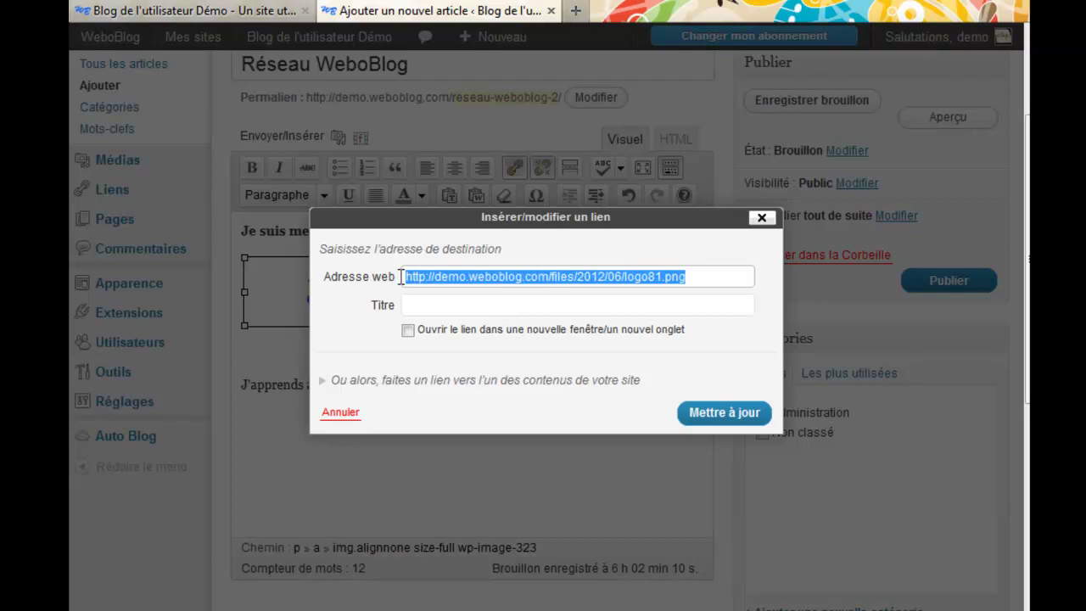
key(Escape)
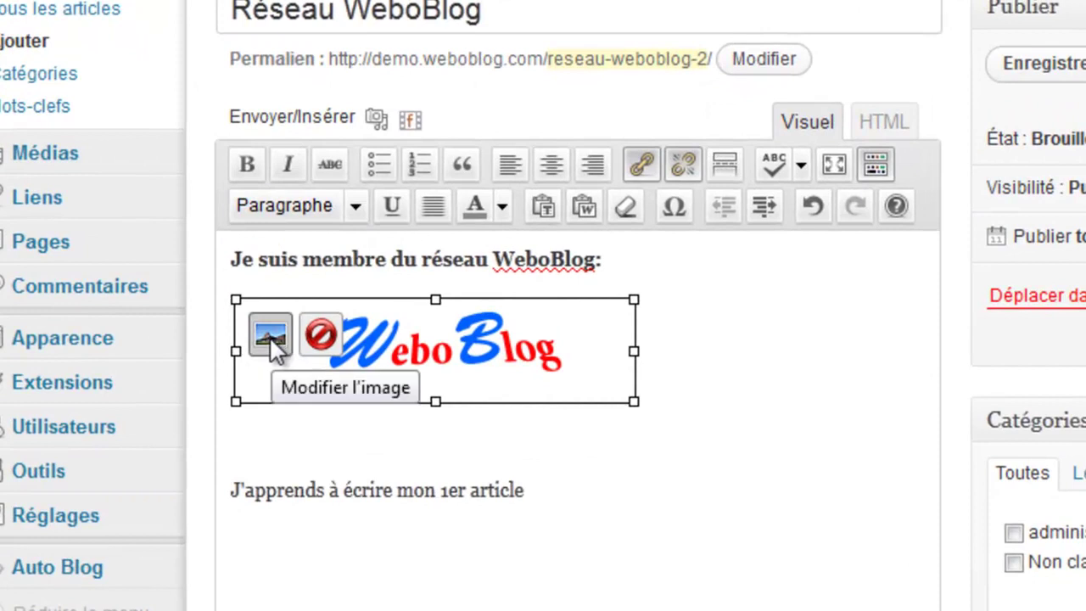
click(269, 336)
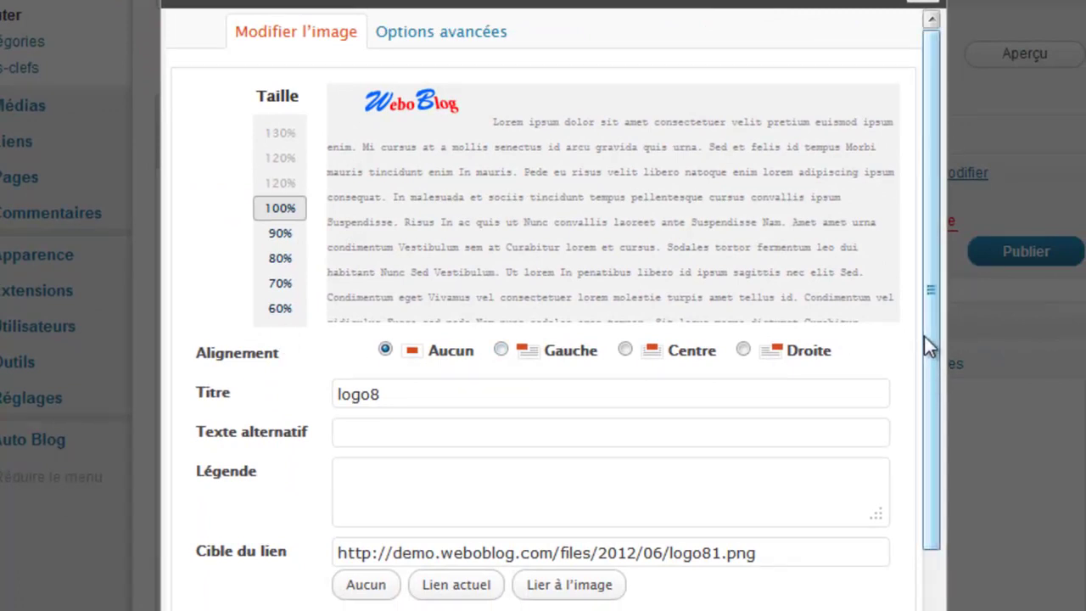
drag(923, 339, 931, 441)
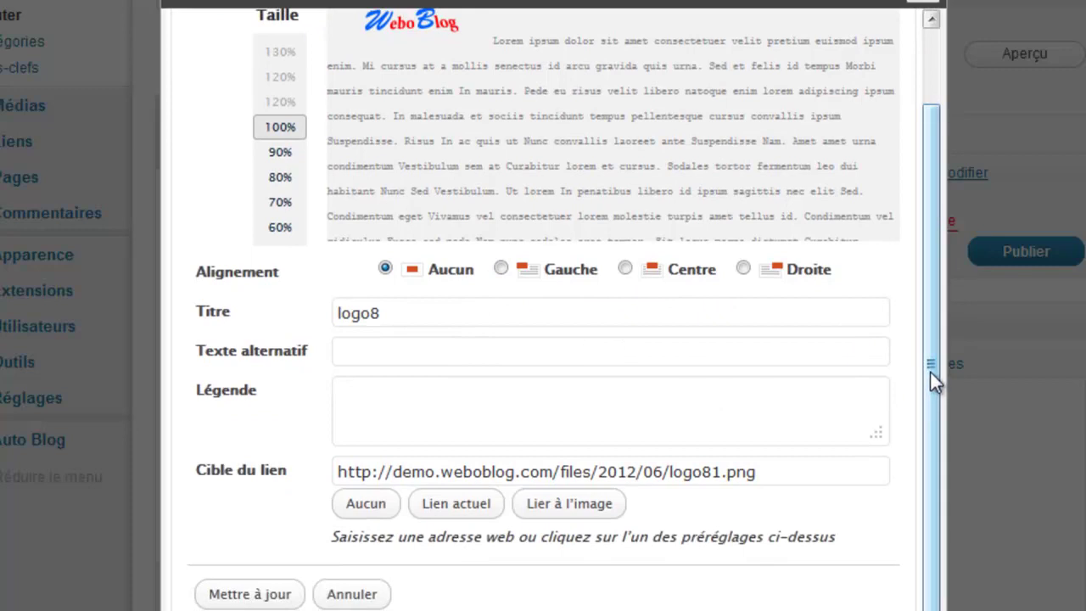
drag(929, 371, 925, 242)
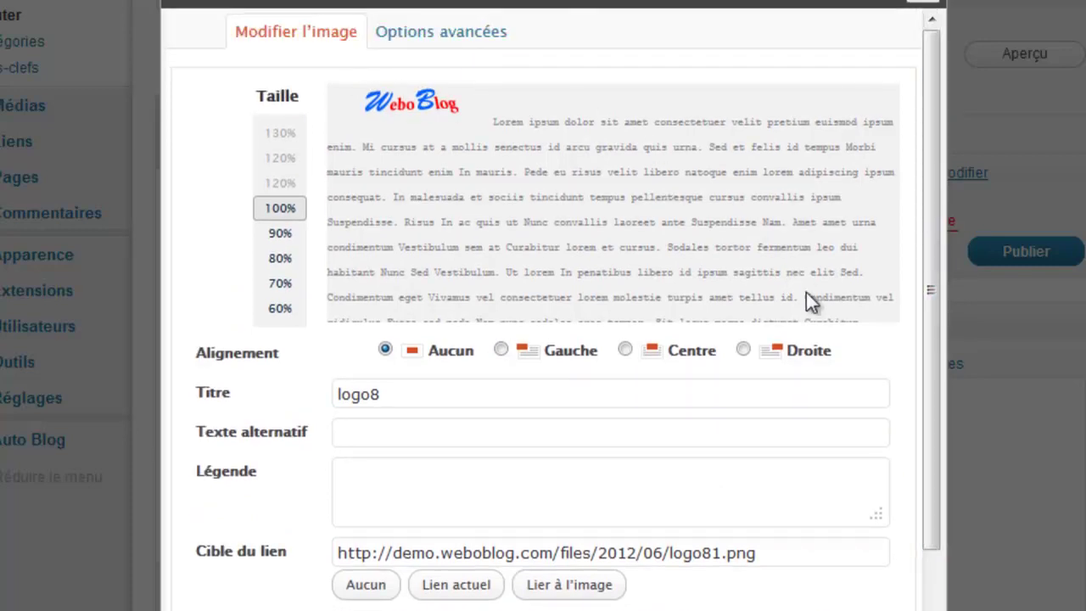
drag(933, 281, 897, 436)
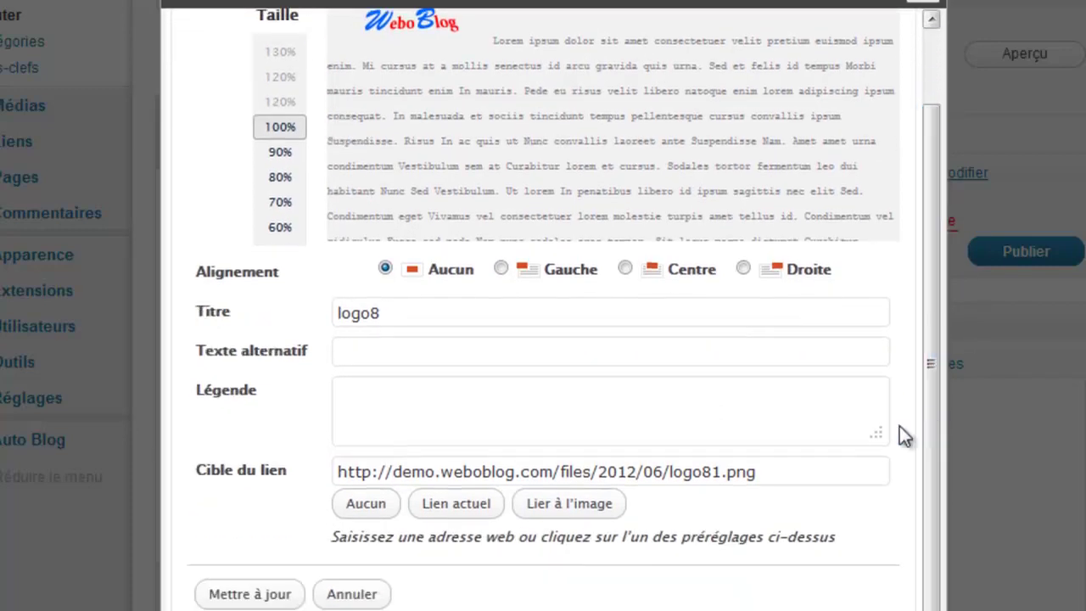
drag(756, 471, 389, 463)
click(391, 465)
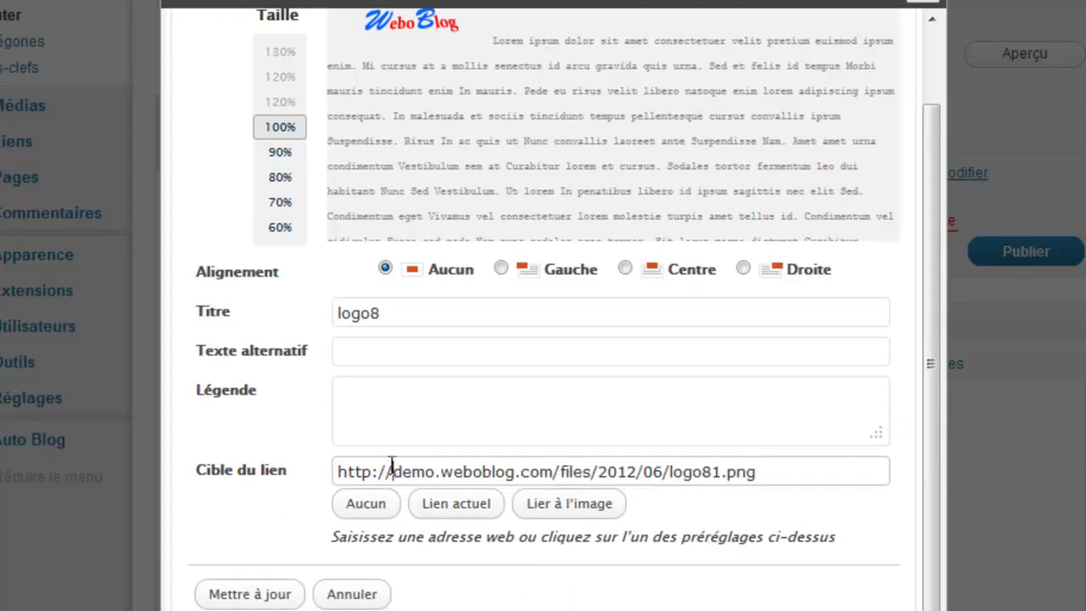
drag(758, 472, 391, 472)
text(www.webobl)
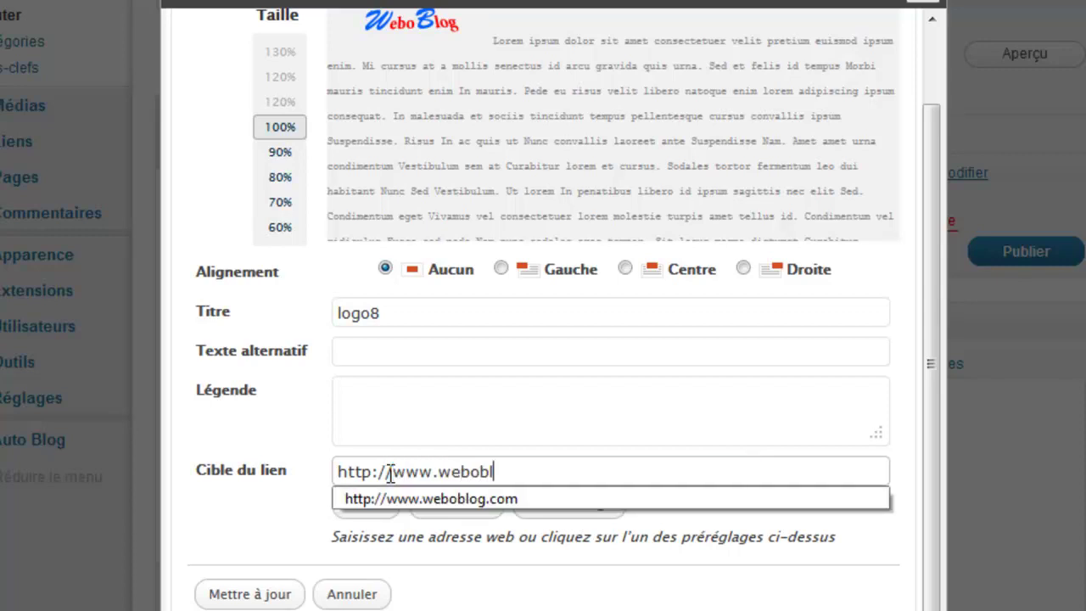
text(og.com)
key(Return)
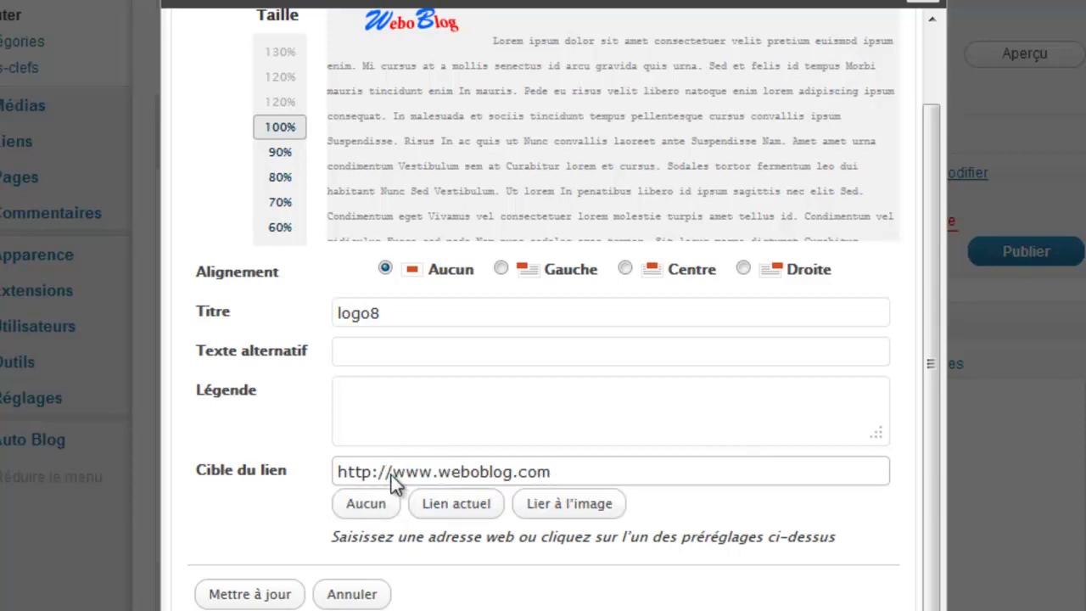
key(Return)
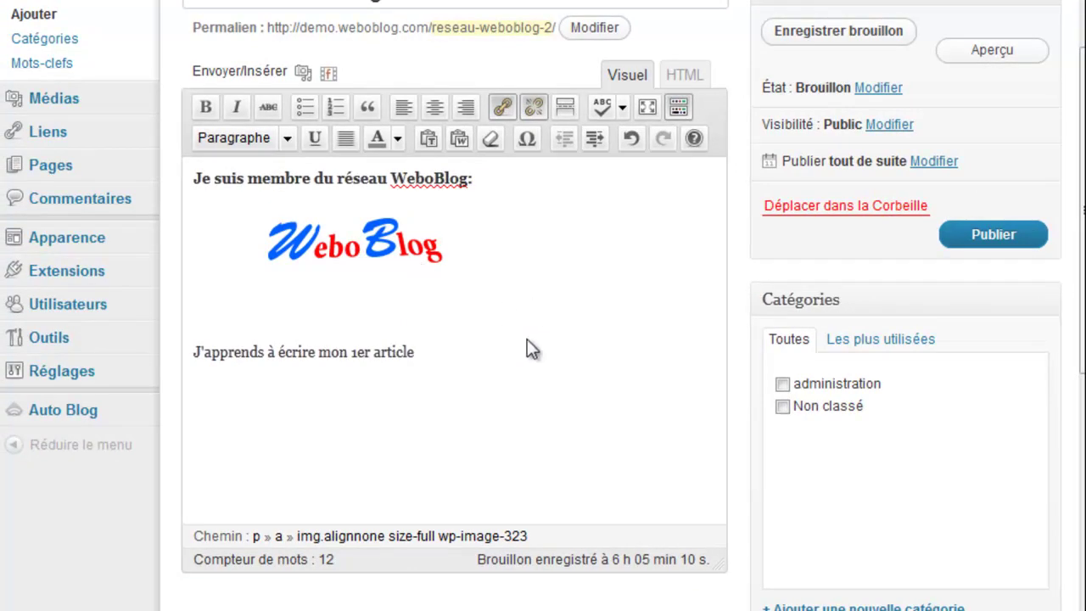
Start a new category for the article named "Formation", without choosing a parent category
scroll(526, 339, down, 3)
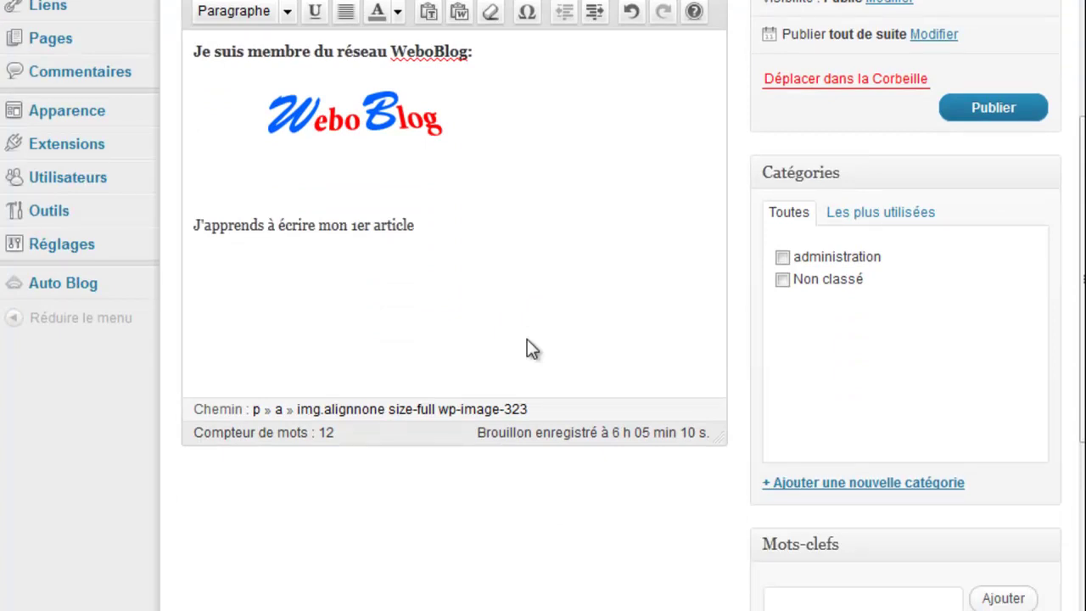
scroll(527, 339, up, 3)
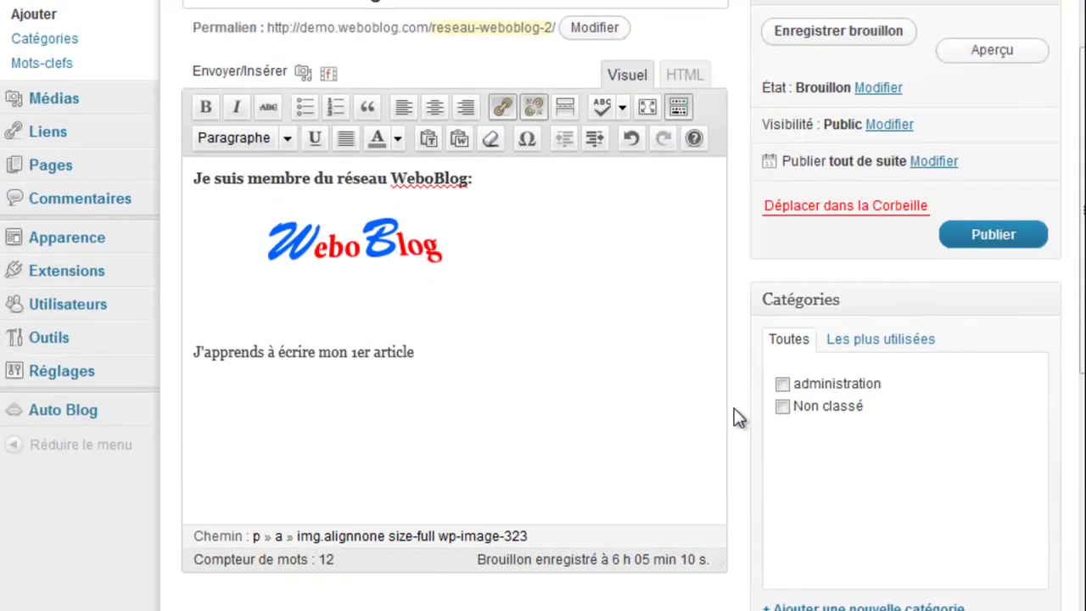
scroll(734, 410, down, 3)
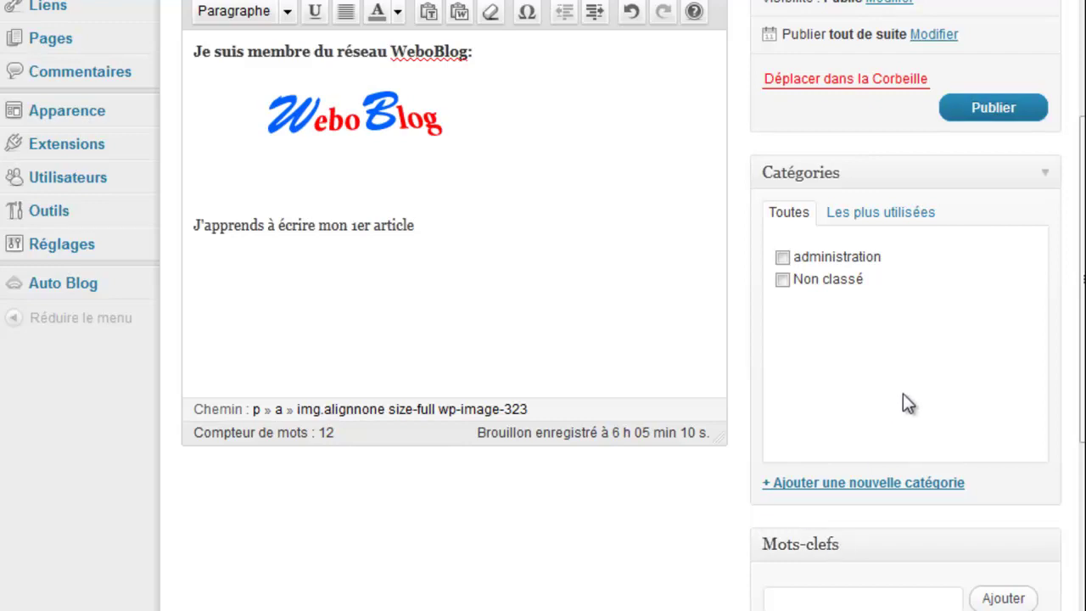
click(917, 487)
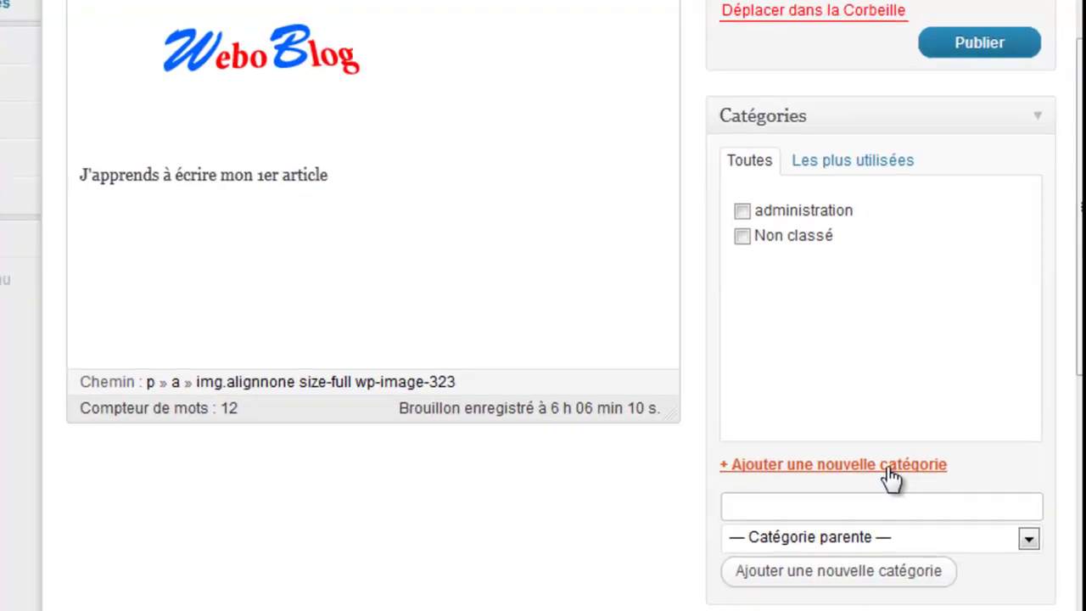
text(Formation)
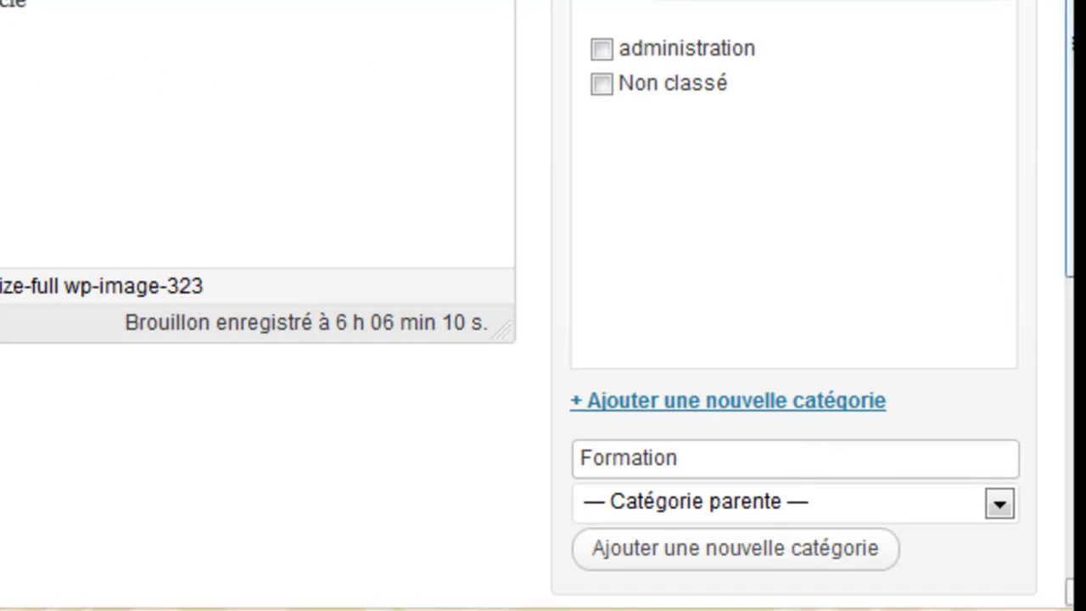
scroll(1068, 291, down, 2)
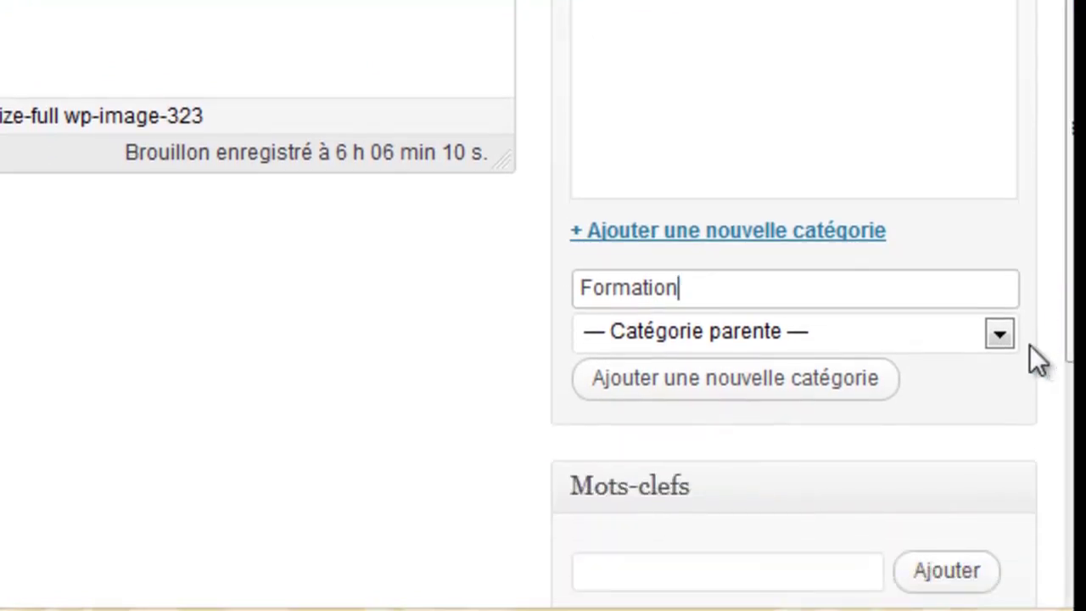
click(1000, 333)
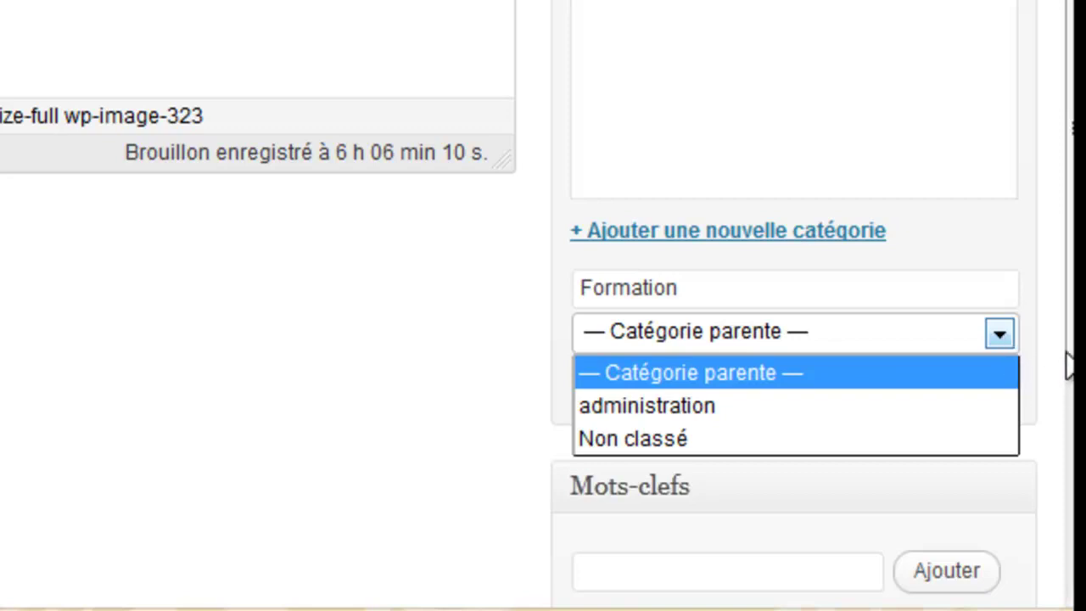
click(996, 334)
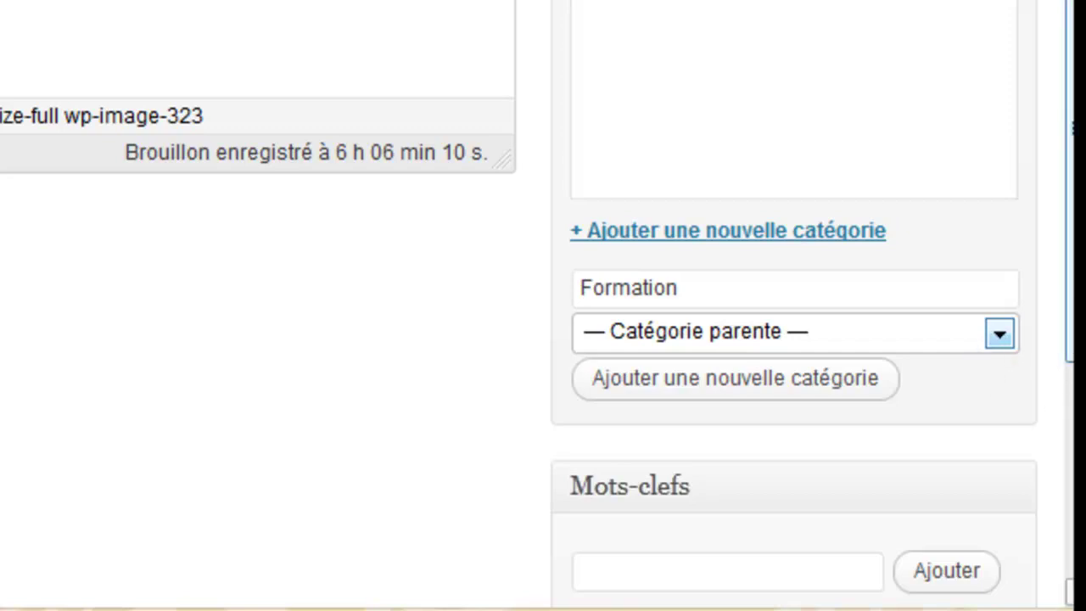
Look over the article's keywords section, leave it empty, and add the new category "Formation" to the article
scroll(1062, 351, down, 4)
scroll(1064, 339, up, 5)
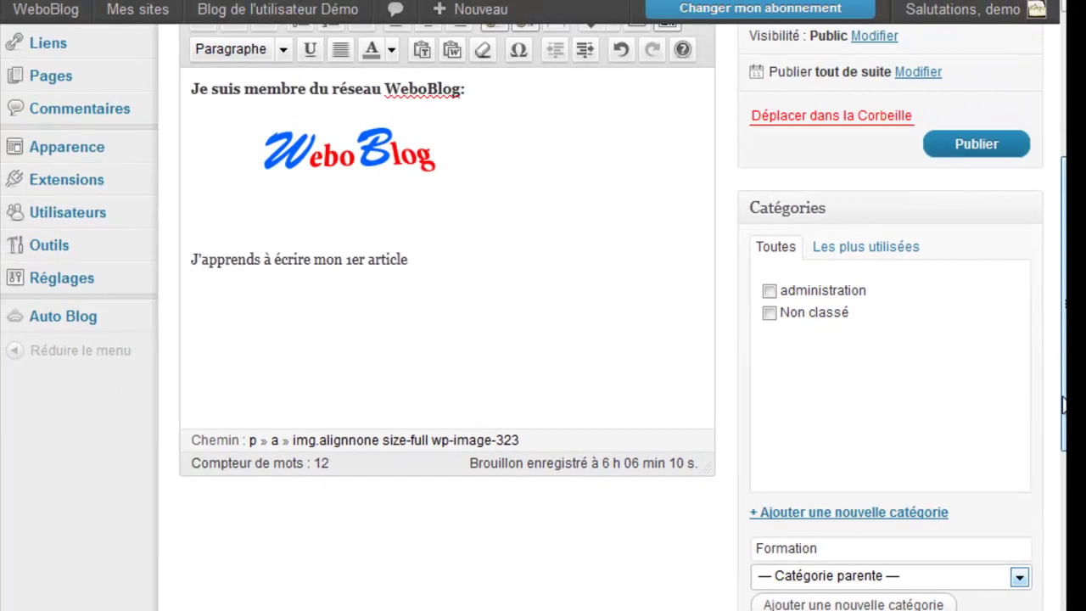
scroll(1062, 405, down, 3)
click(872, 472)
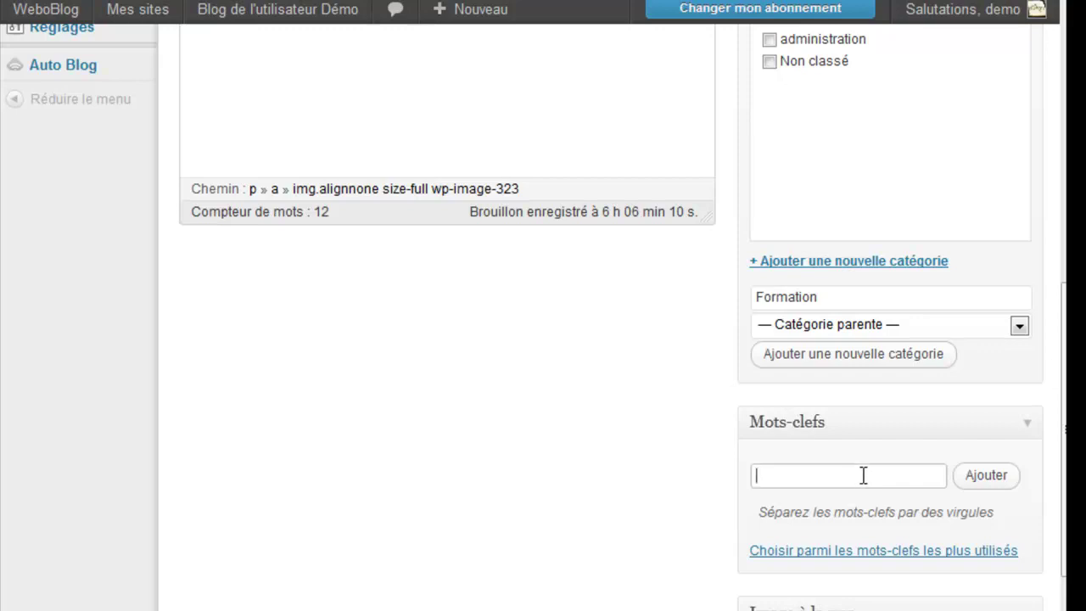
drag(1061, 479, 1060, 449)
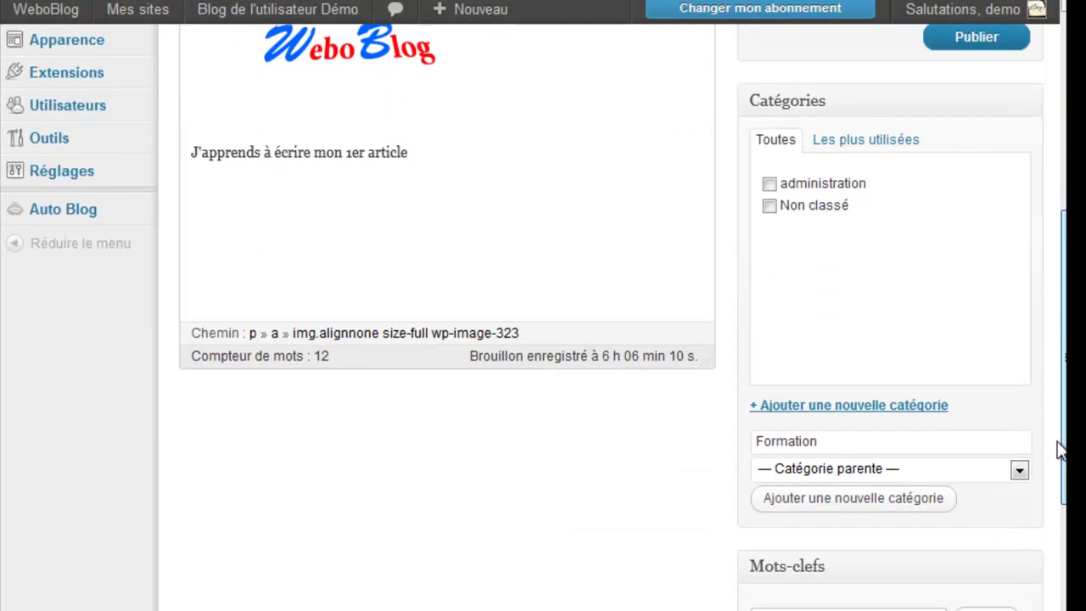
click(897, 500)
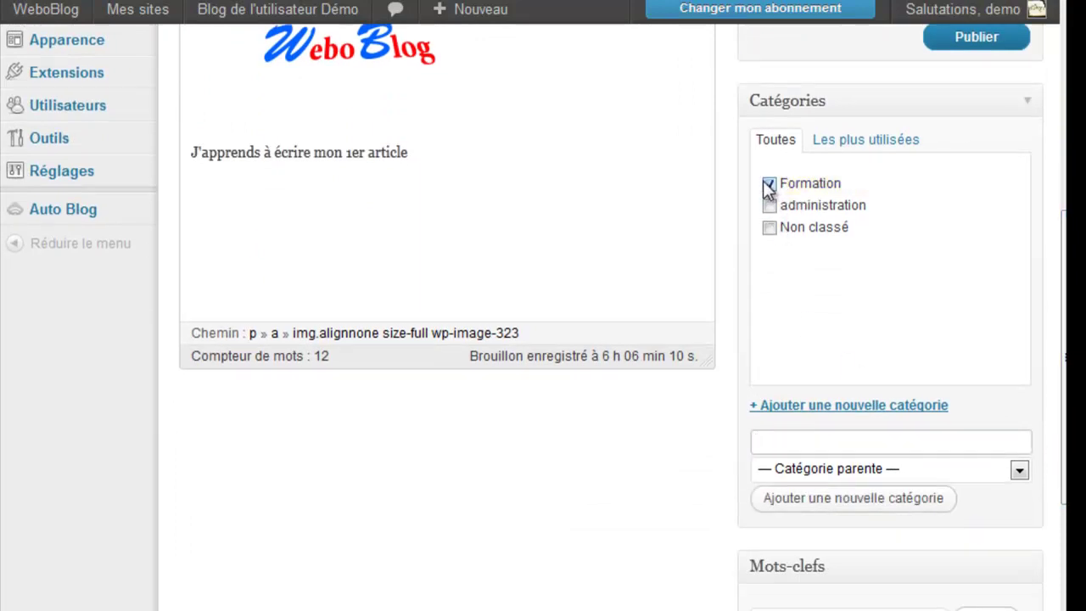
Save the article "Réseau WeboBlog" as a draft
drag(1060, 363, 1060, 280)
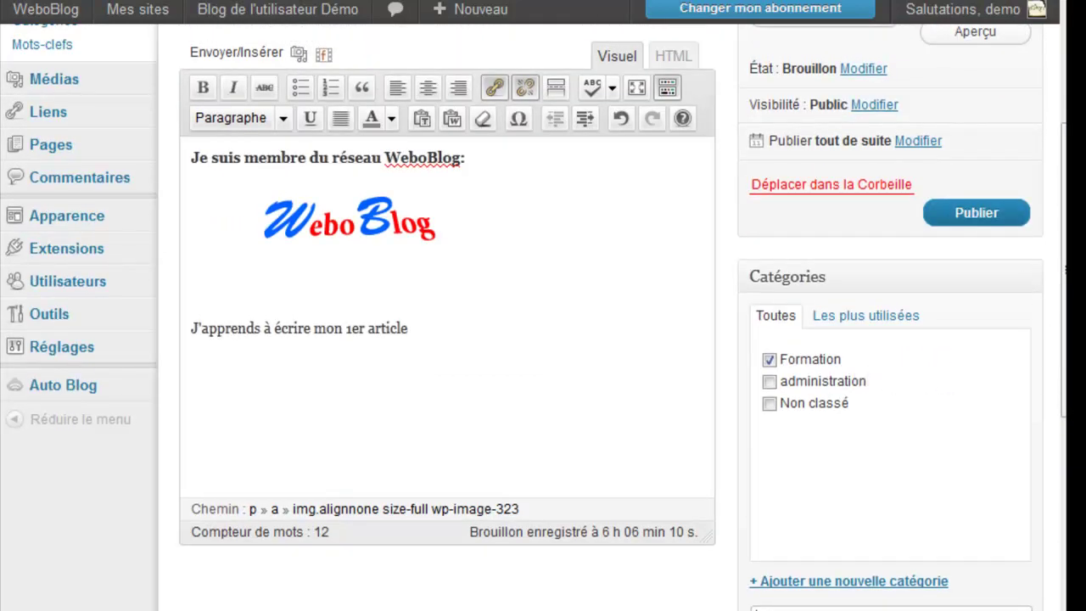
scroll(542, 339, up, 1)
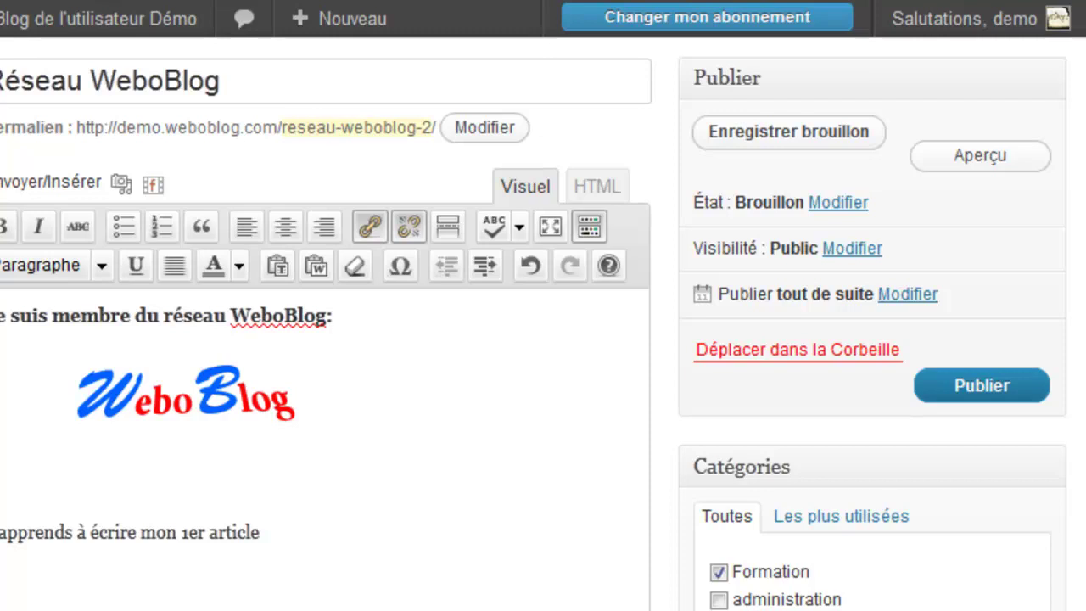
click(776, 141)
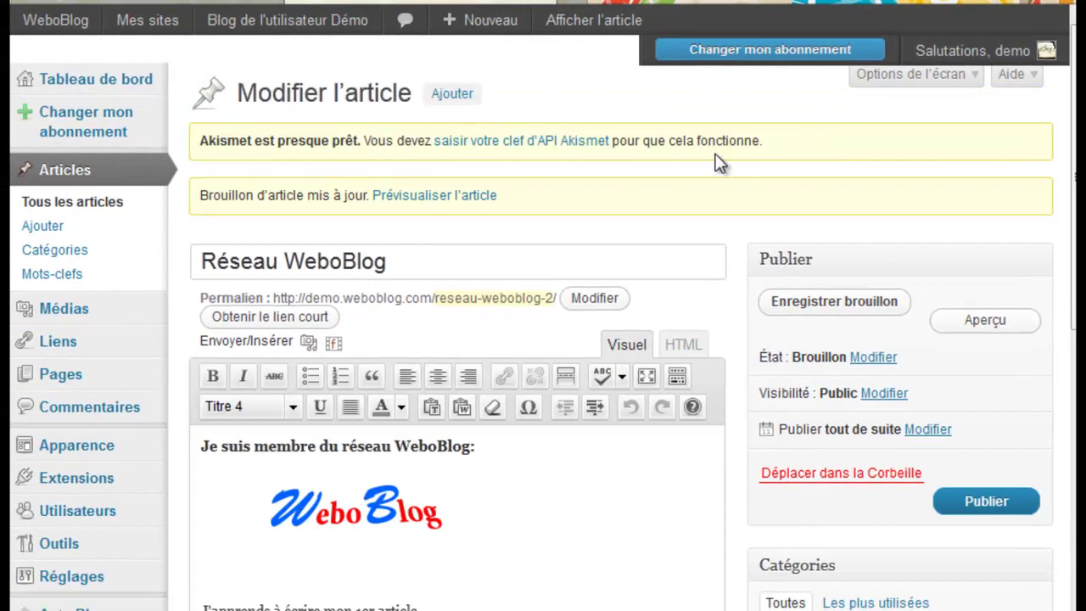
Check the status of "Réseau WeboBlog" in the list of all articles, and switch to the public blog to compare
click(59, 208)
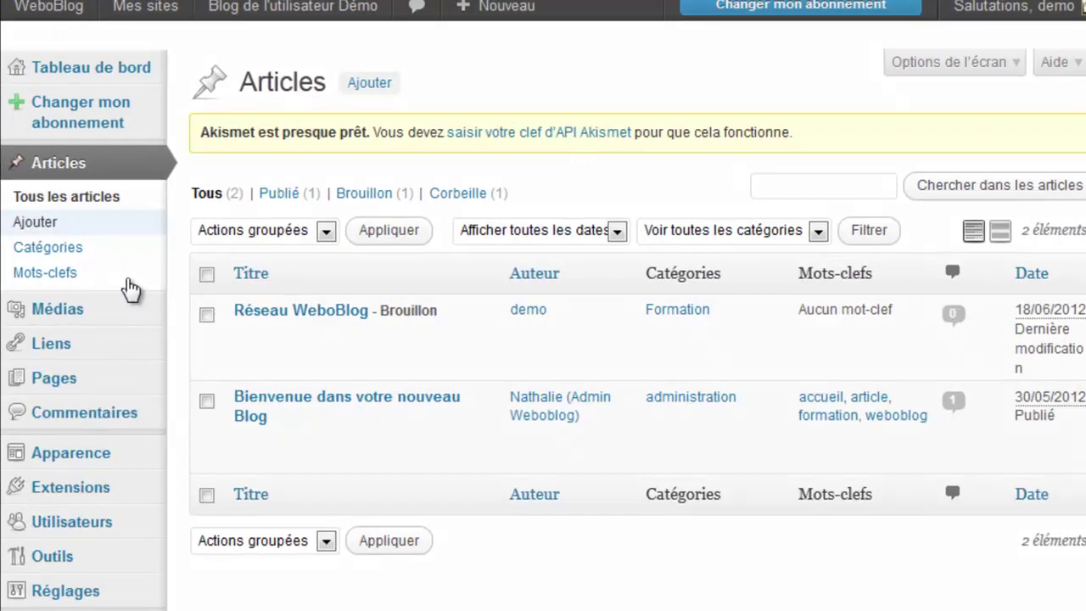
drag(538, 310, 653, 321)
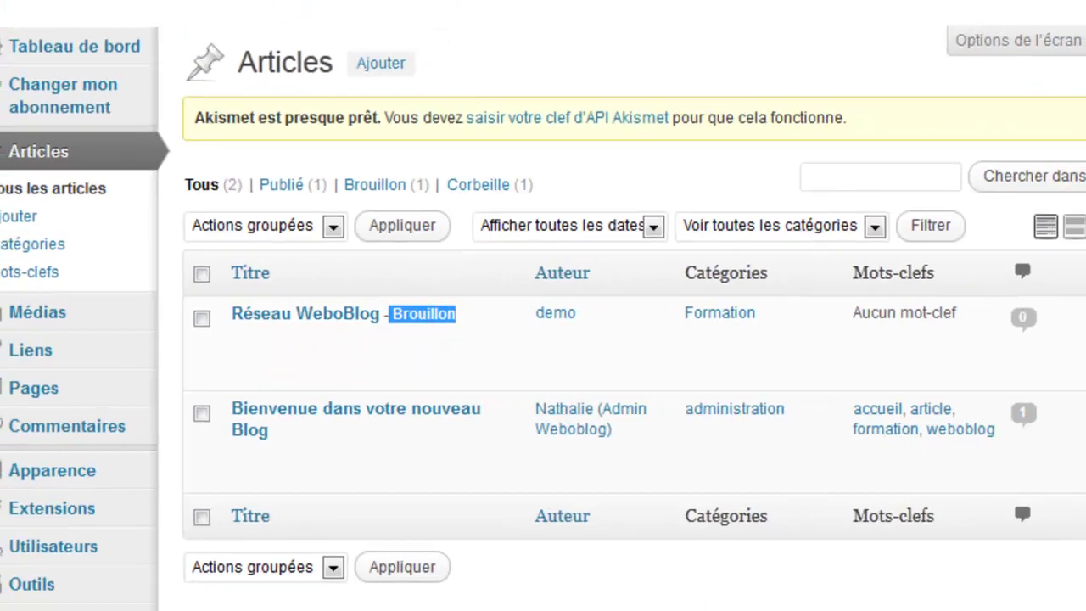
click(279, 14)
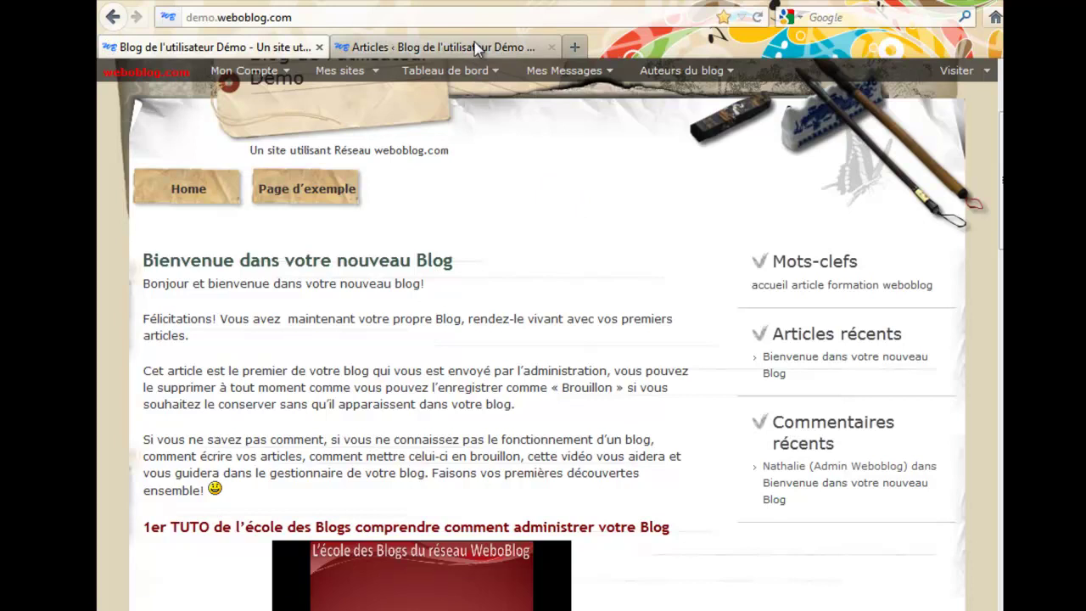
Return to the list of all articles and open the draft "Réseau WeboBlog" for editing
click(441, 47)
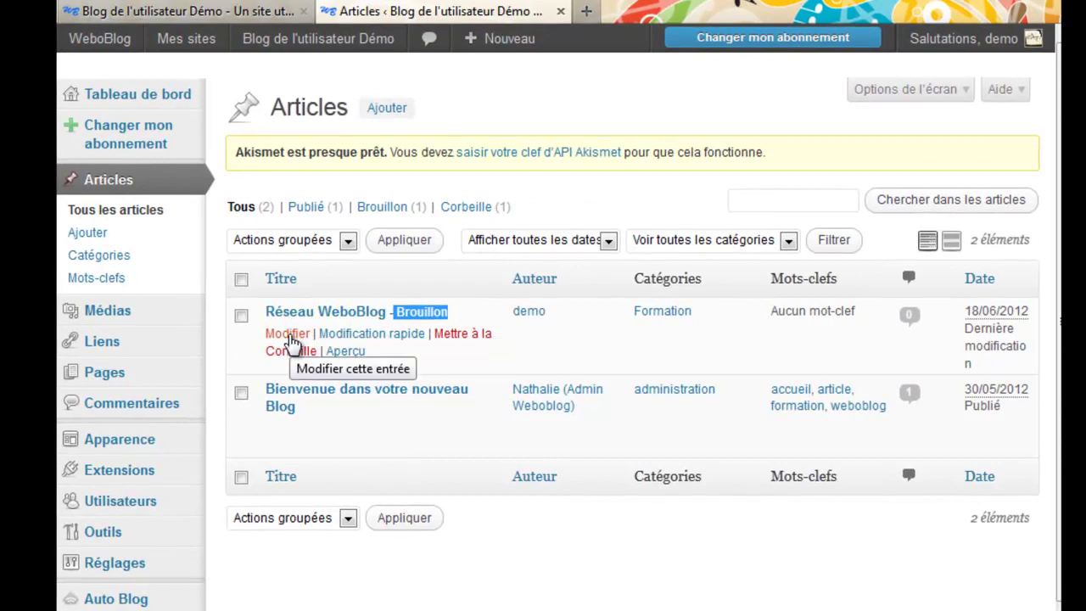
click(287, 333)
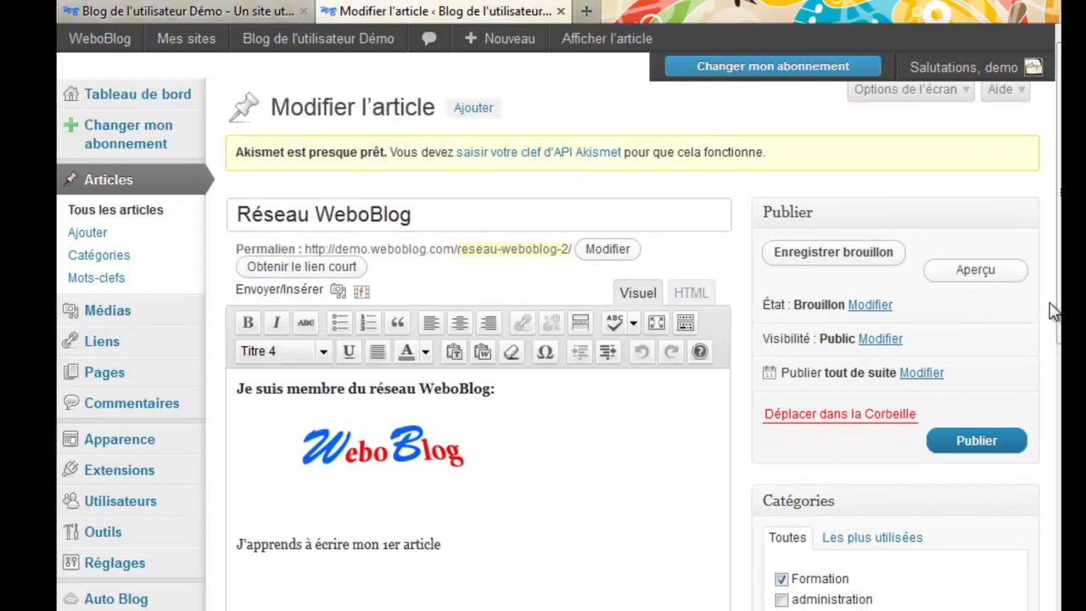
scroll(1052, 311, down, 1)
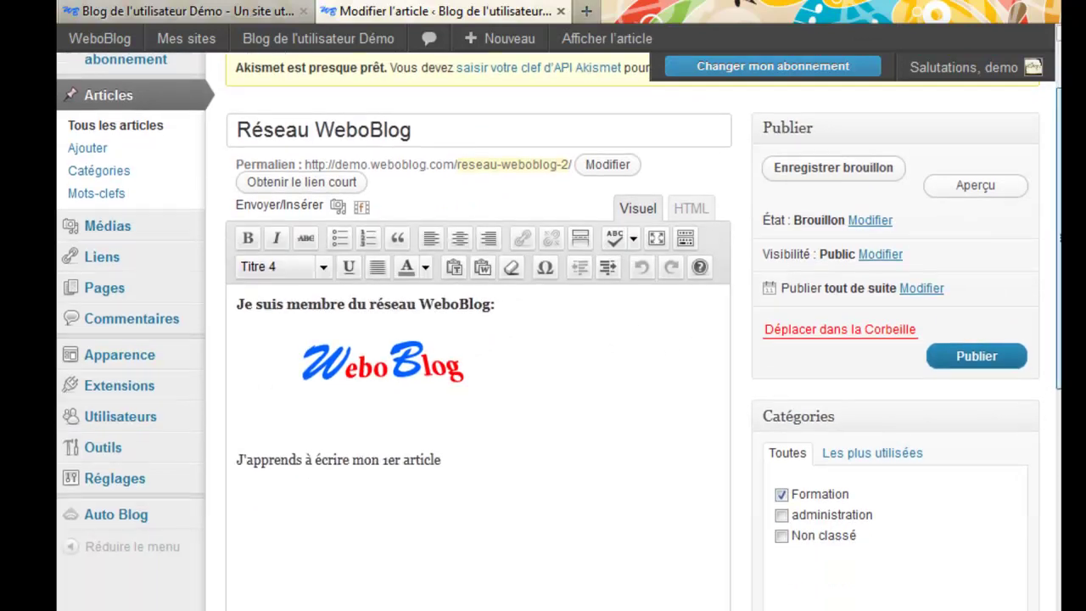
Preview the draft "Réseau WeboBlog" and check its title and the line "Je suis membre du réseau WeboBlog:" as visitors would see them
click(977, 188)
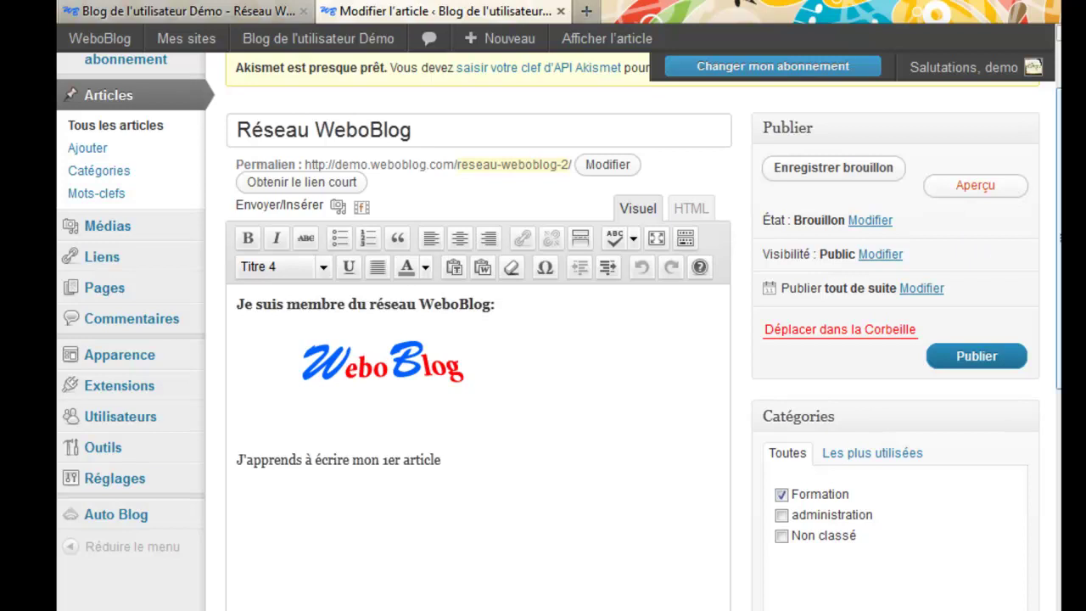
click(976, 187)
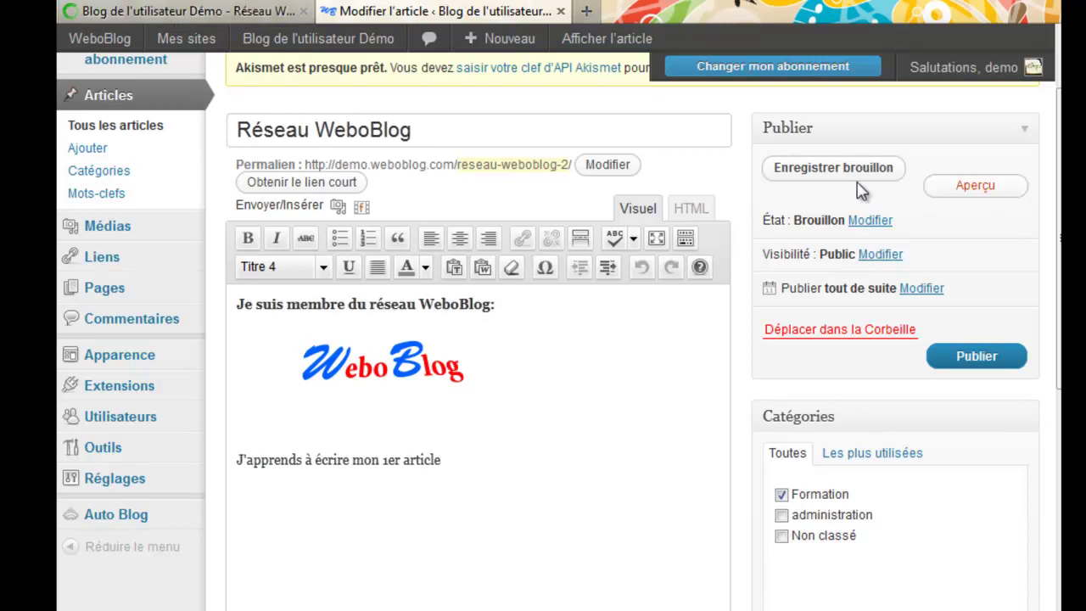
click(222, 14)
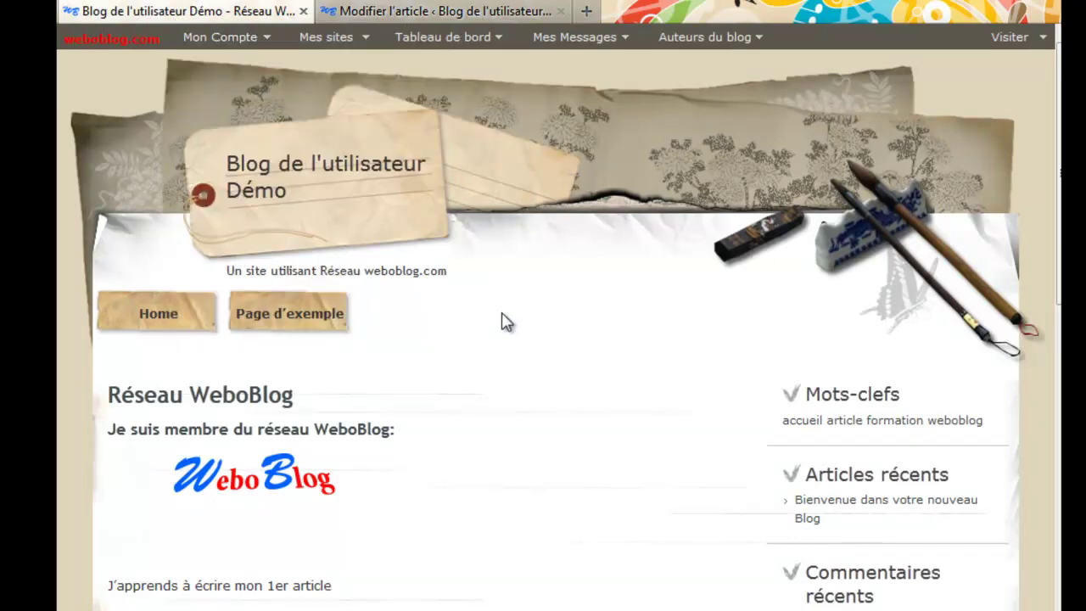
scroll(476, 453, down, 3)
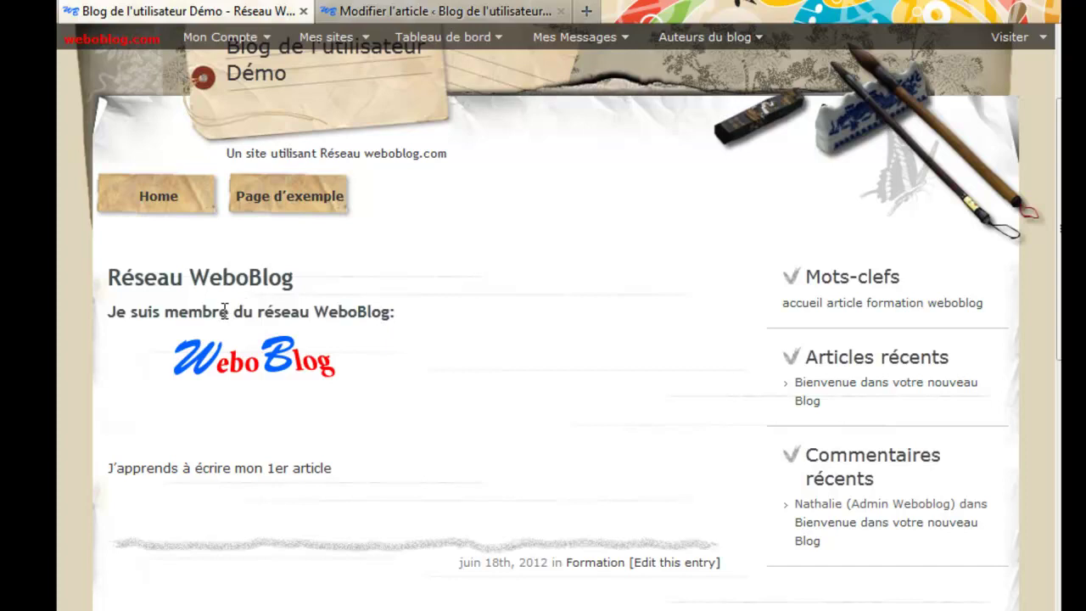
drag(395, 313, 108, 313)
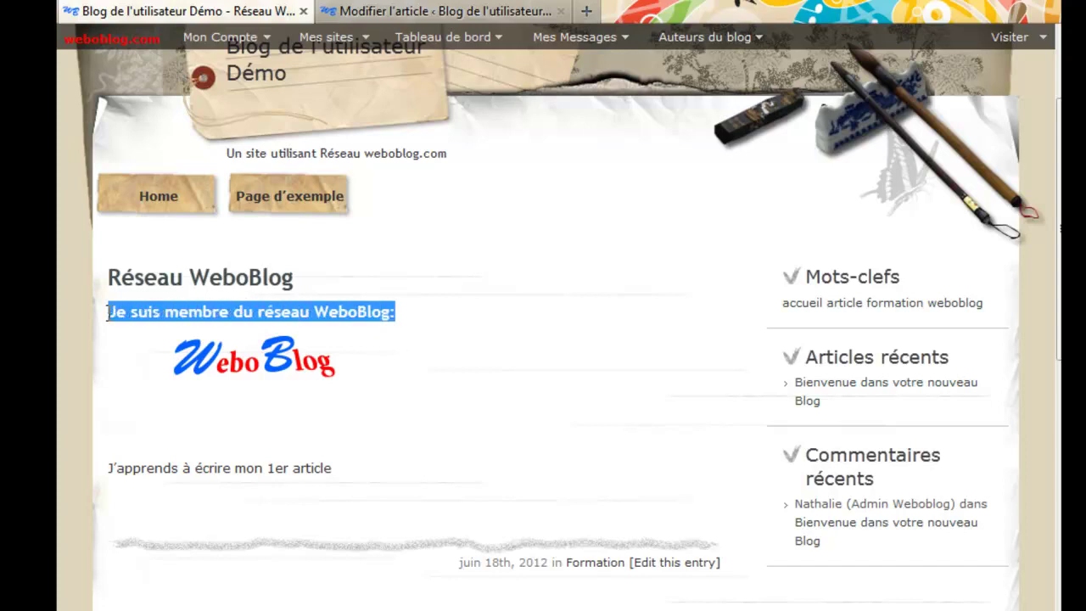
drag(307, 283, 108, 278)
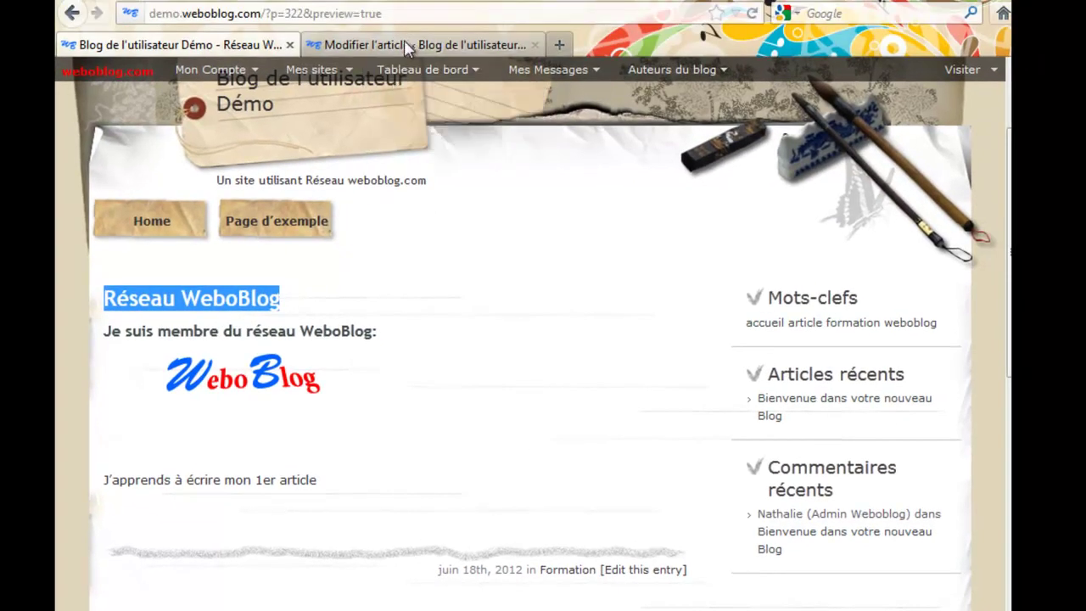
Go back to editing the article, recheck its content and category, and publish "Réseau WeboBlog"
click(404, 40)
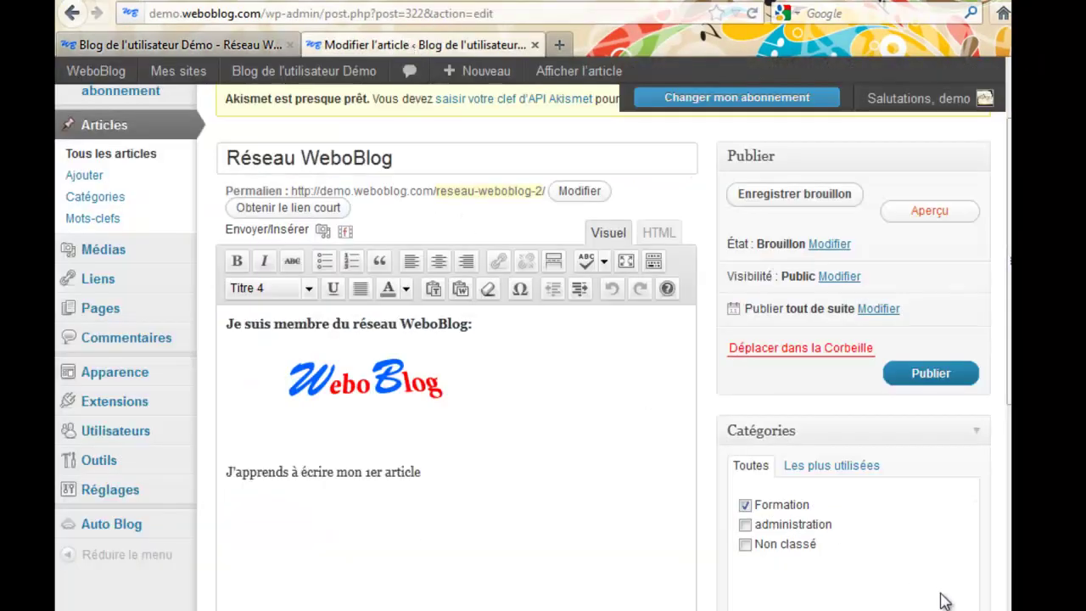
scroll(1008, 391, down, 3)
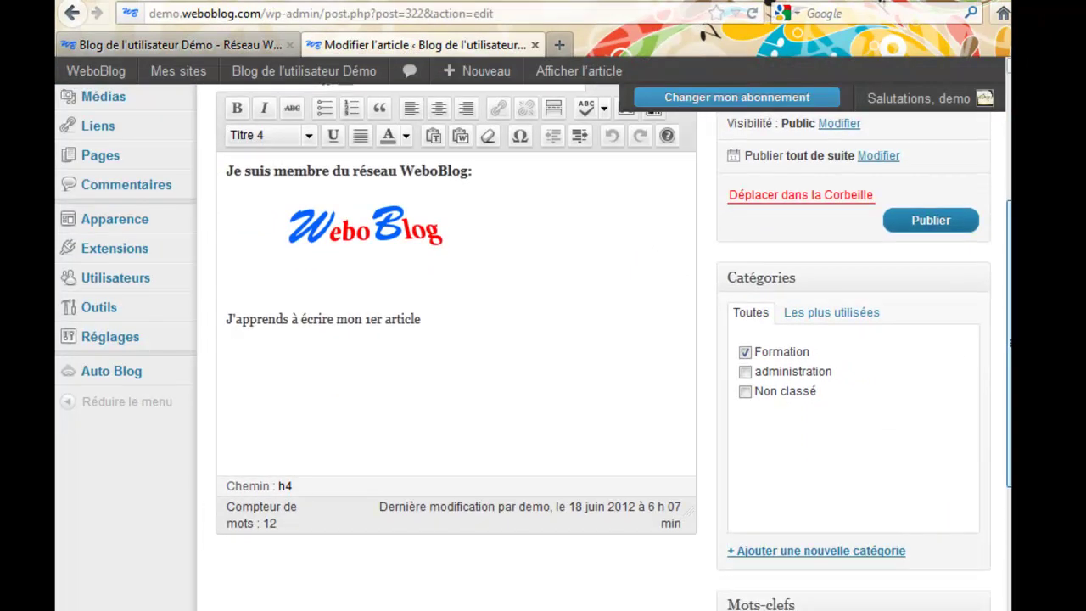
scroll(976, 356, up, 3)
click(925, 360)
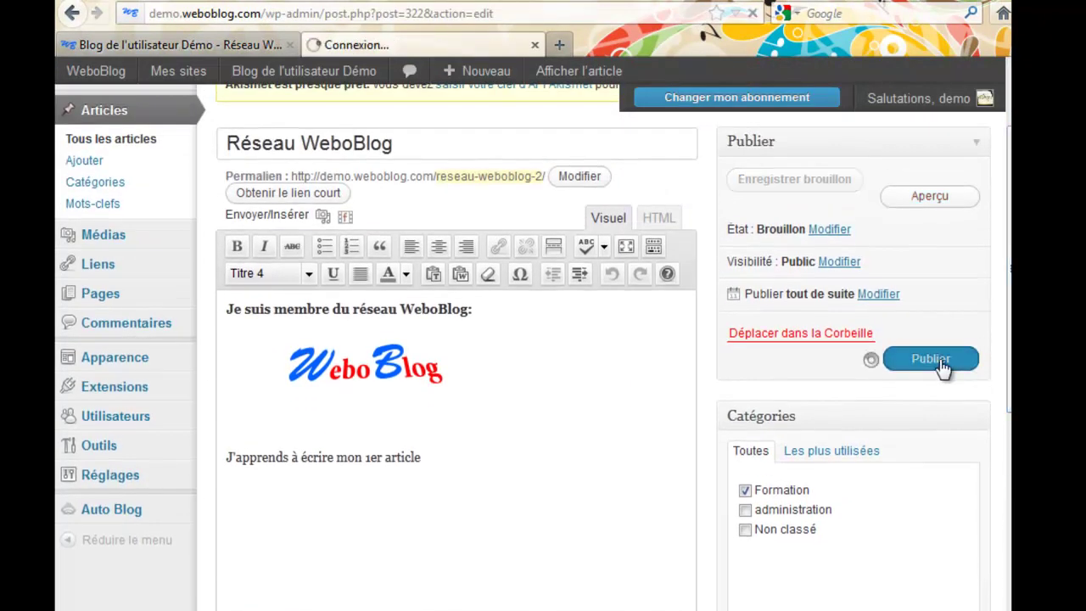
Open the public blog's home page and examine the published article, its author and category line, and the recent articles list
click(246, 45)
click(301, 195)
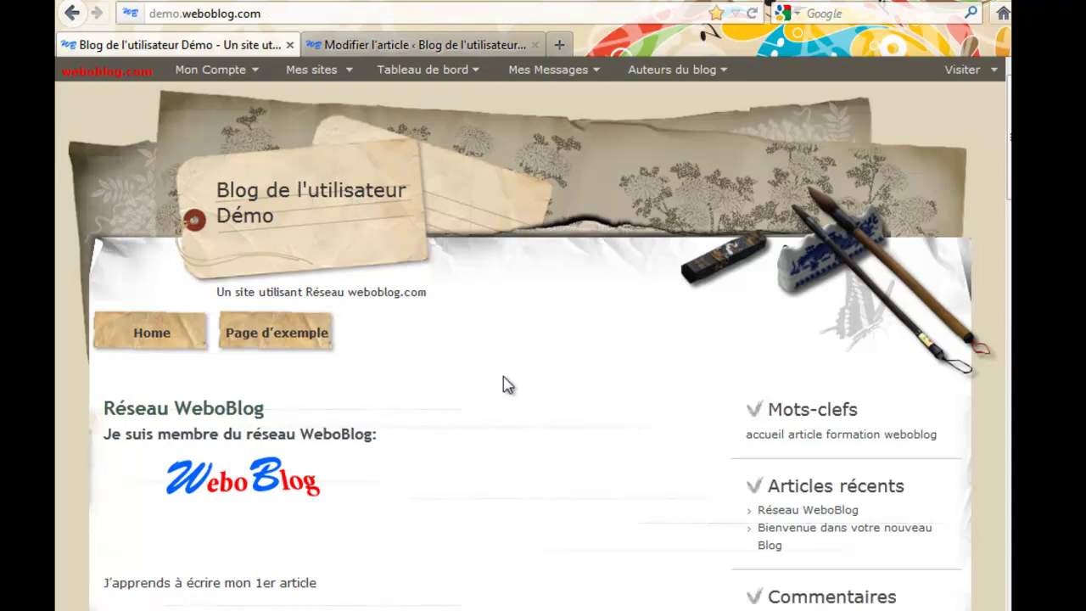
scroll(502, 384, down, 4)
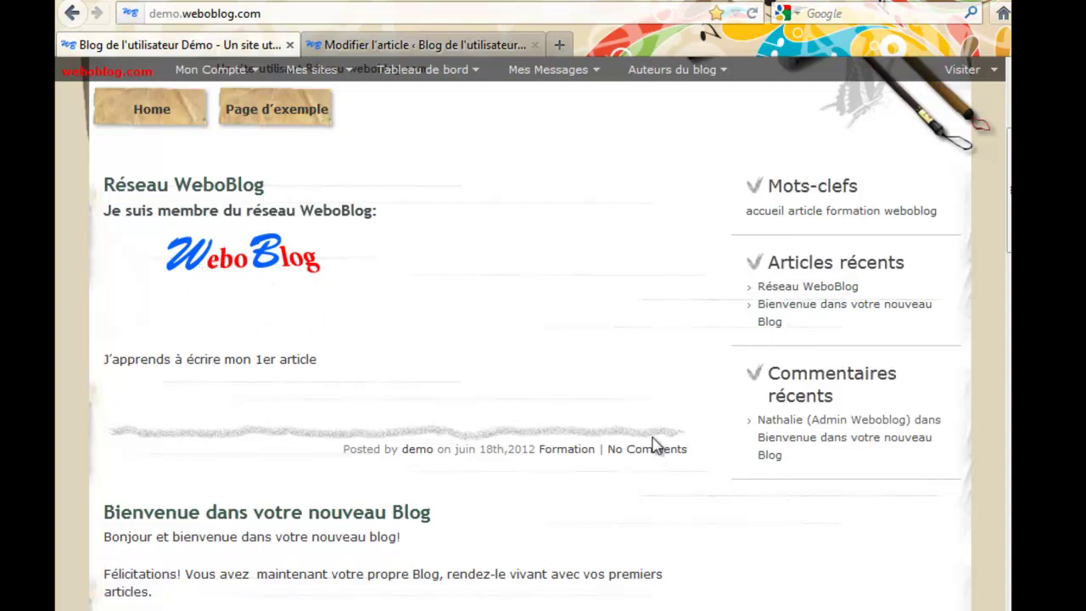
scroll(654, 444, up, 5)
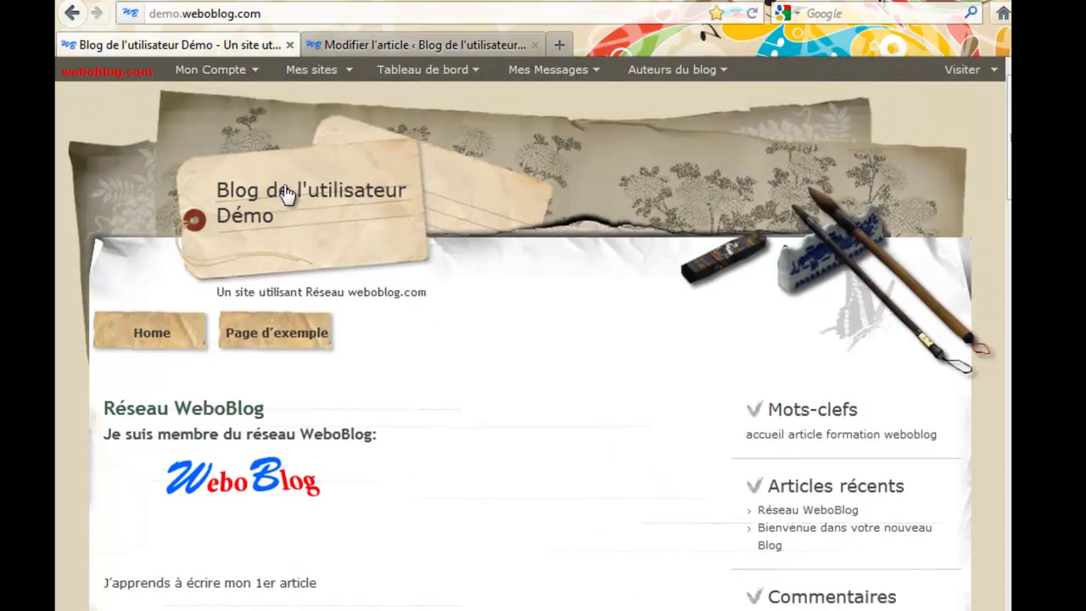
scroll(426, 454, down, 3)
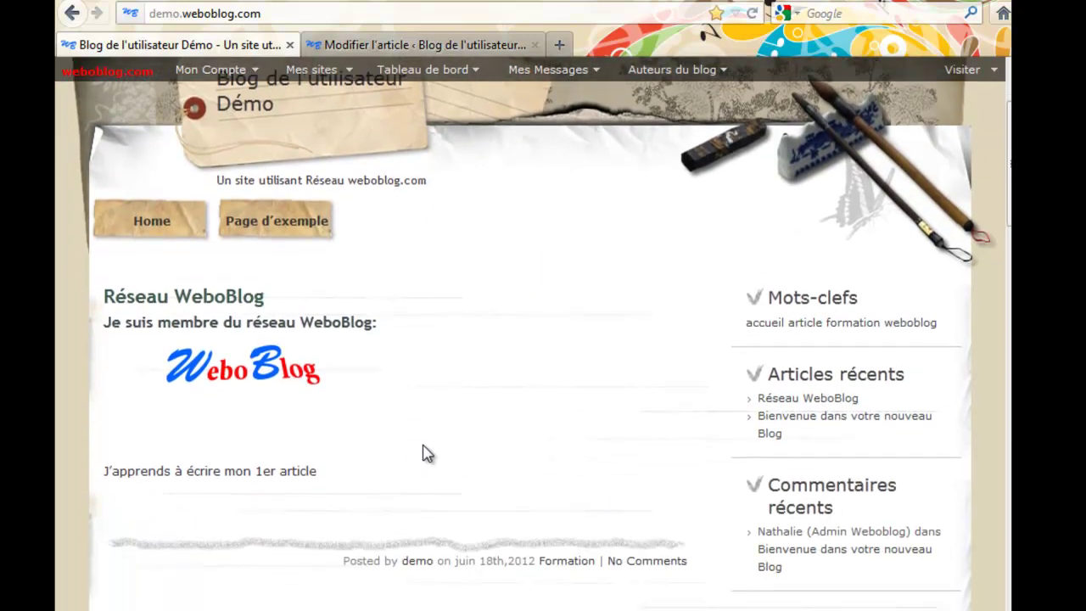
scroll(426, 454, down, 3)
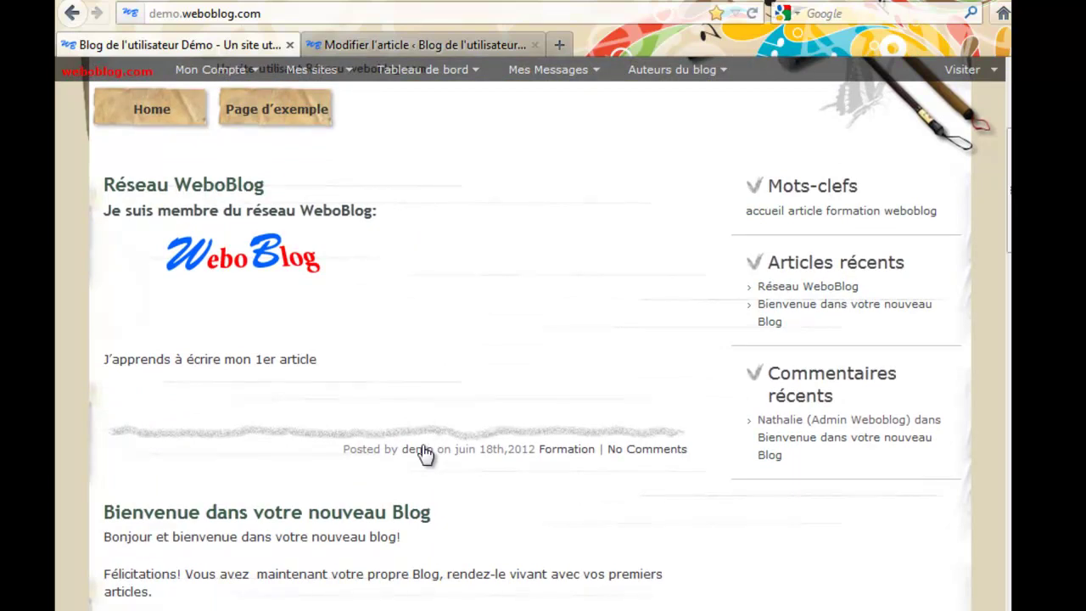
scroll(426, 453, up, 3)
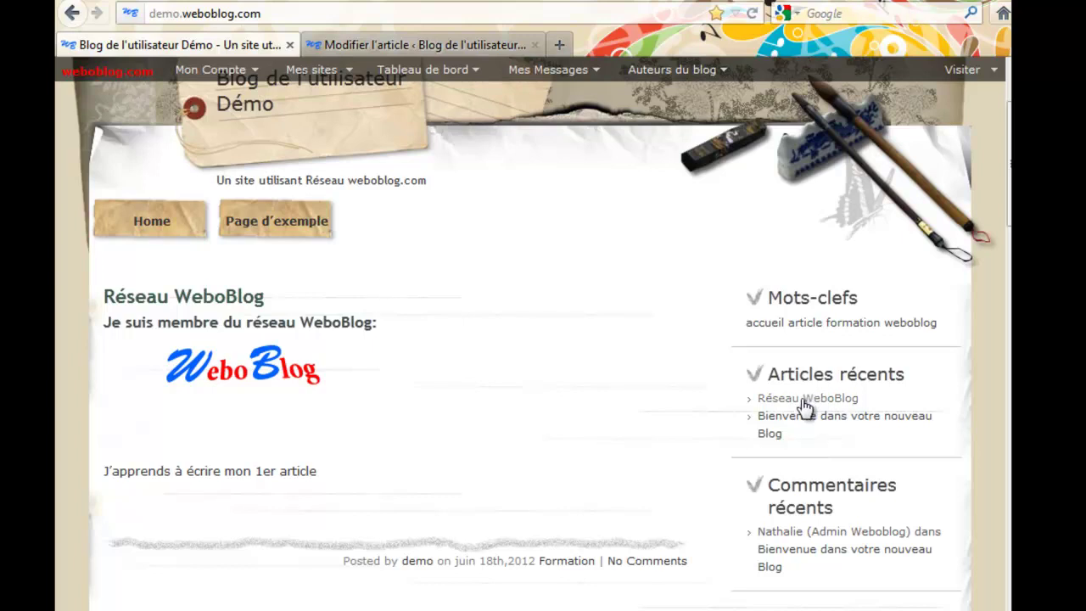
scroll(624, 417, up, 1)
scroll(623, 416, up, 2)
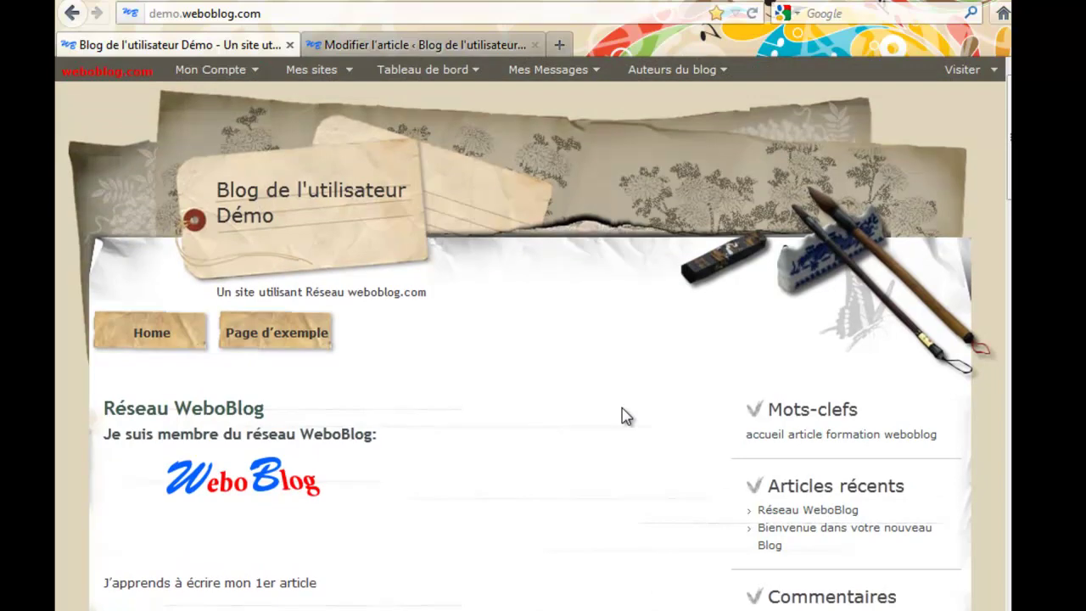
Look through the full home page to compare the new article's place with that of the welcome article
scroll(458, 472, down, 5)
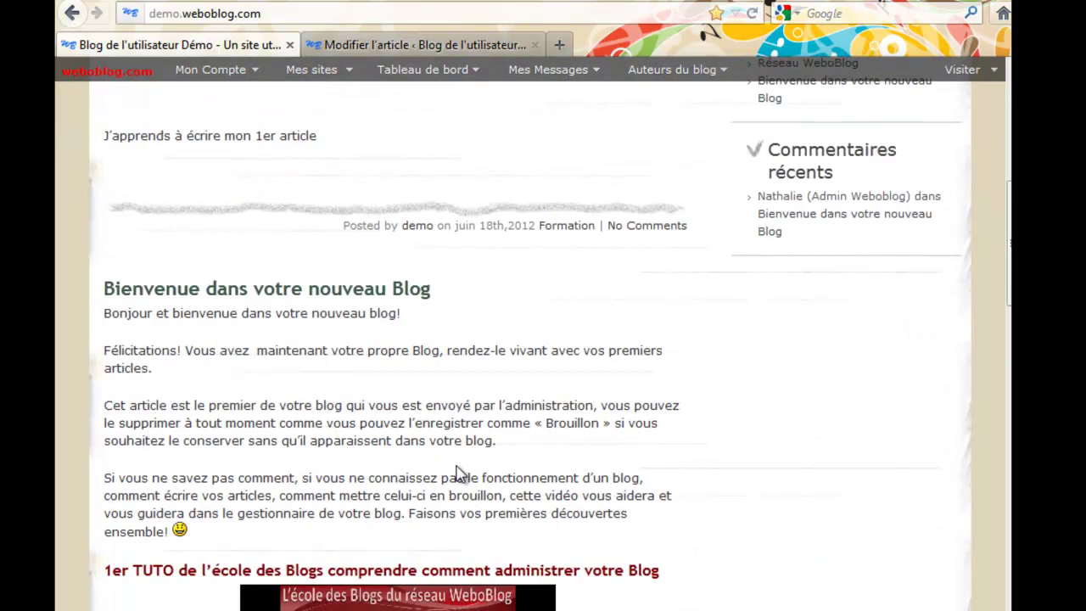
scroll(456, 472, down, 6)
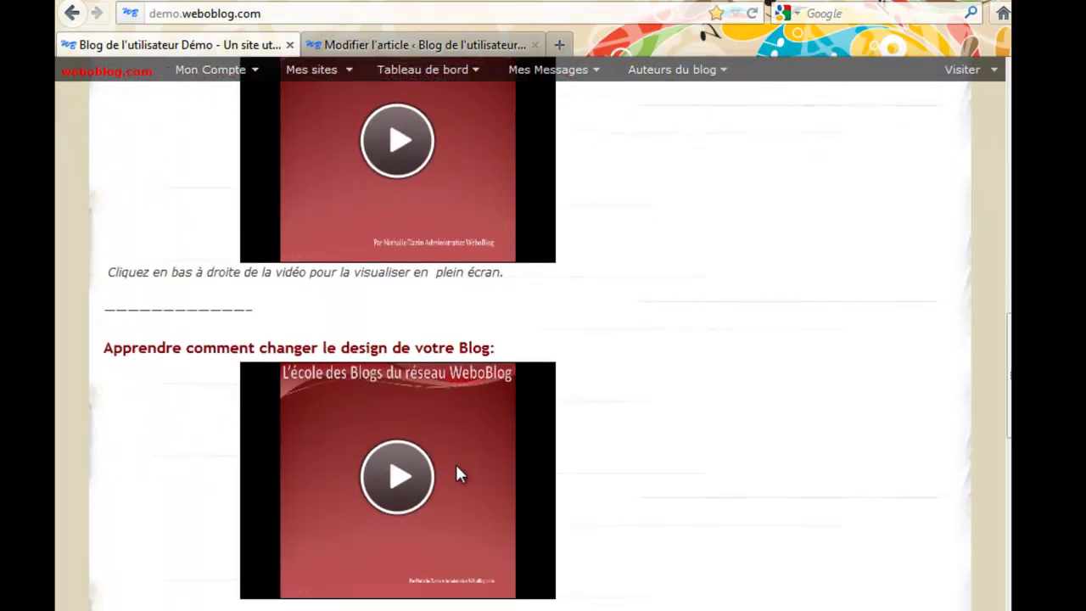
scroll(458, 475, down, 7)
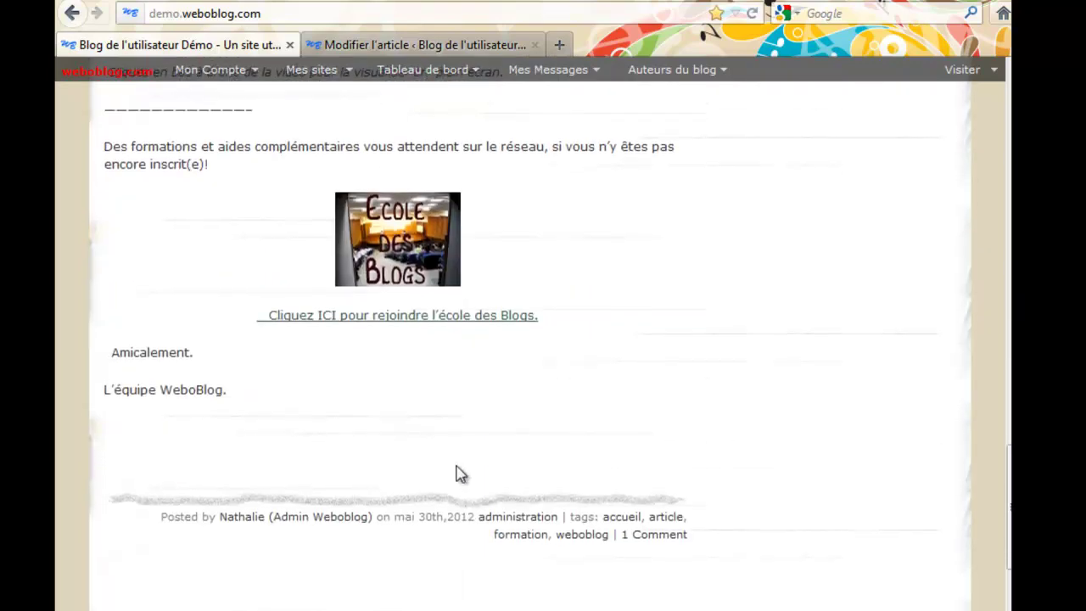
scroll(458, 475, up, 6)
scroll(455, 472, up, 12)
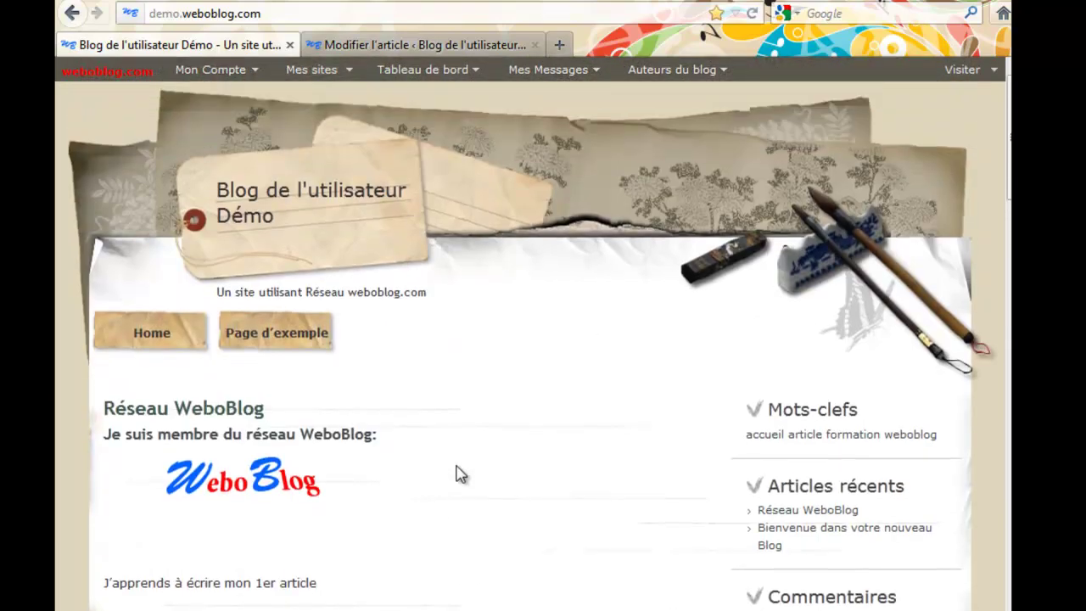
scroll(456, 474, down, 3)
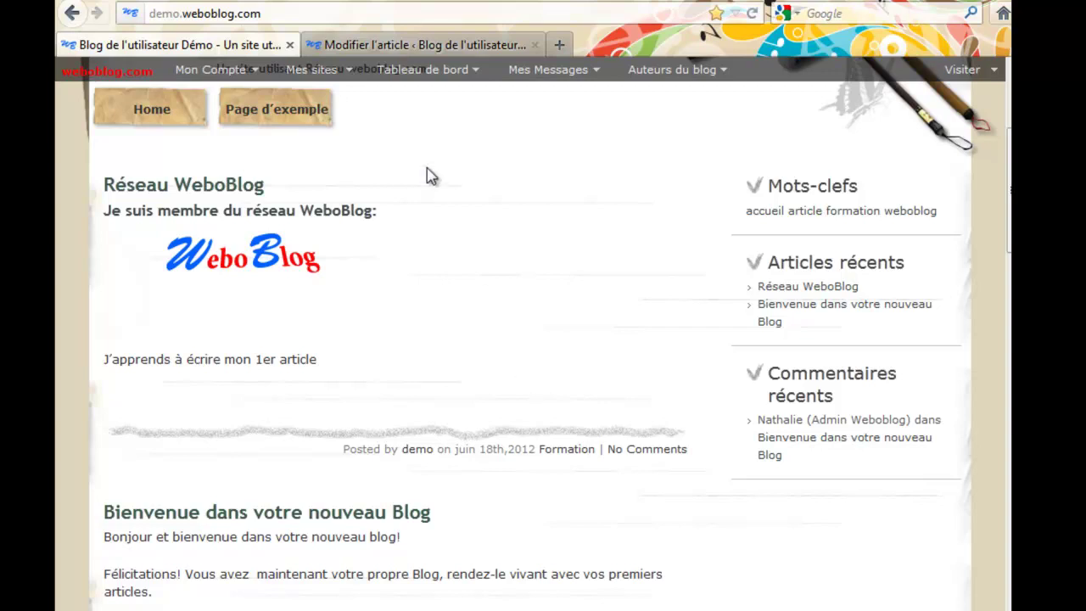
In the blog's widget settings, add the Catégories widget to Colonne latérale 1 and place it above Nuage de mots-clefs
click(422, 46)
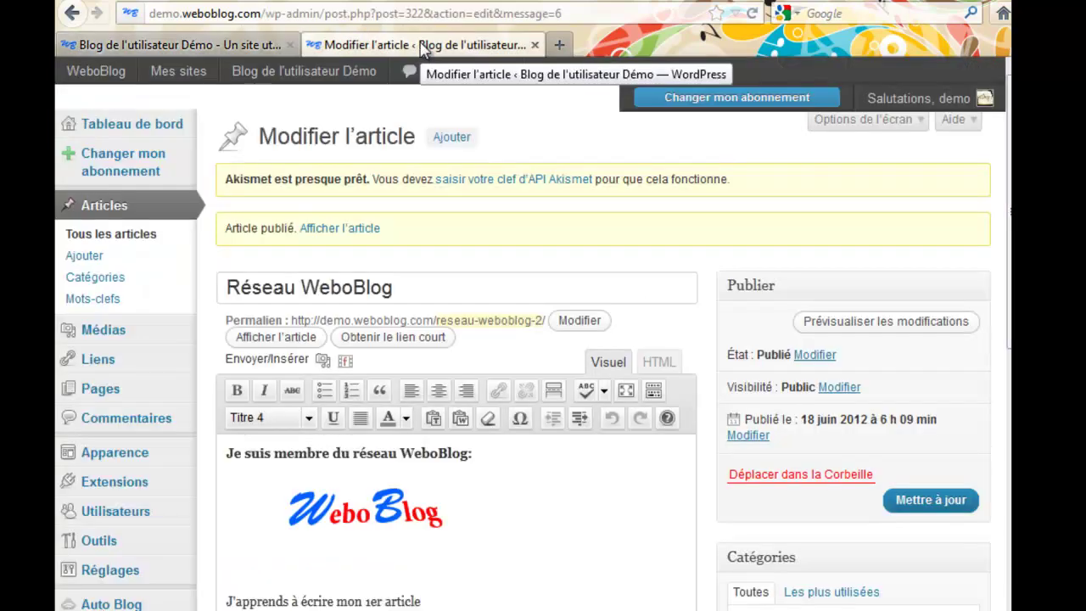
mouse_move(136, 496)
mouse_move(123, 459)
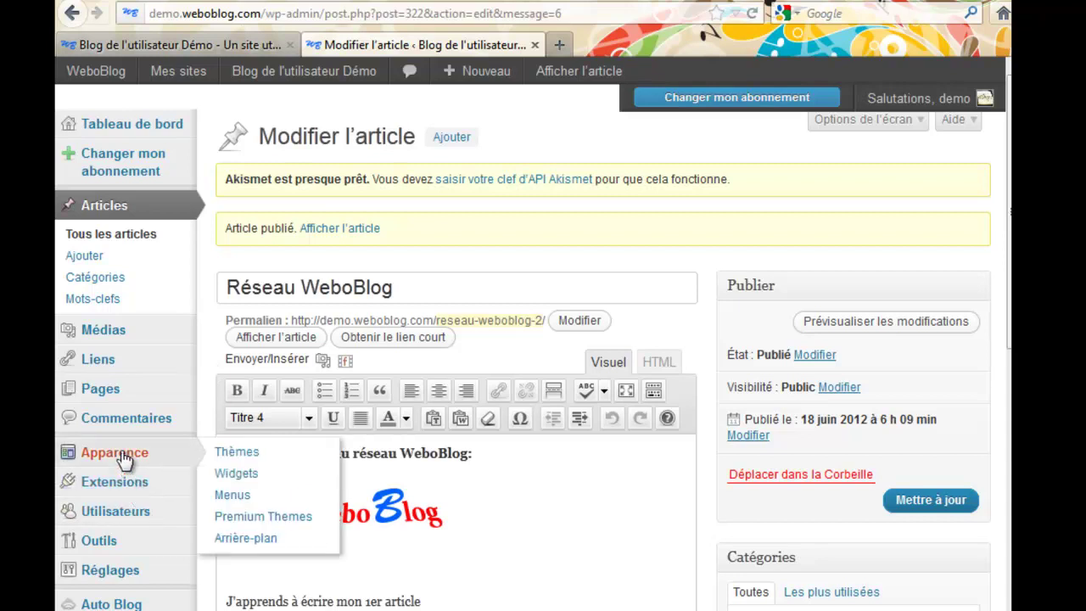
click(216, 478)
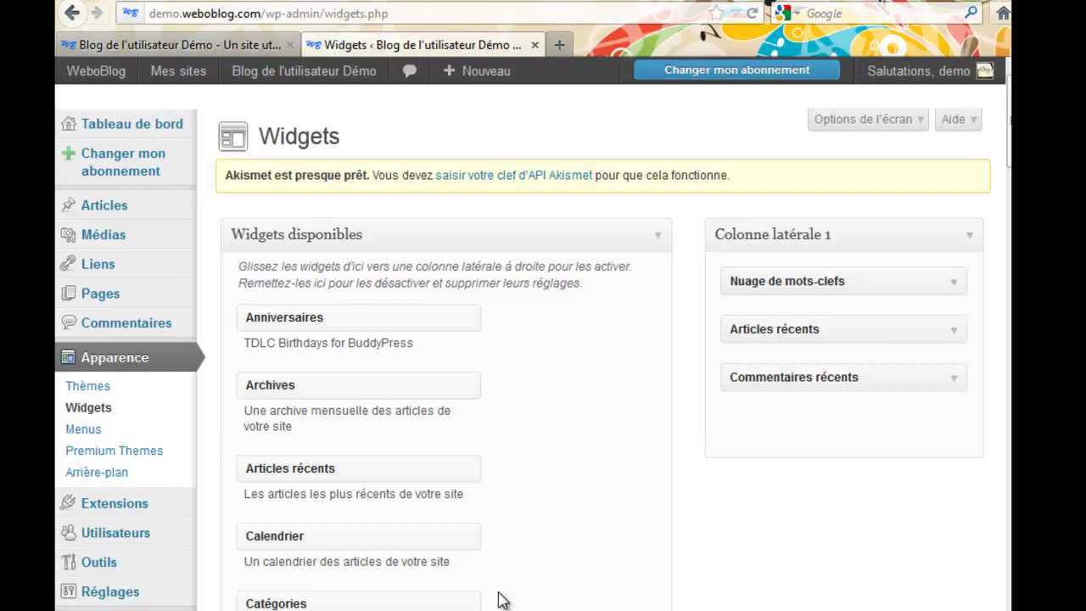
scroll(501, 600, down, 3)
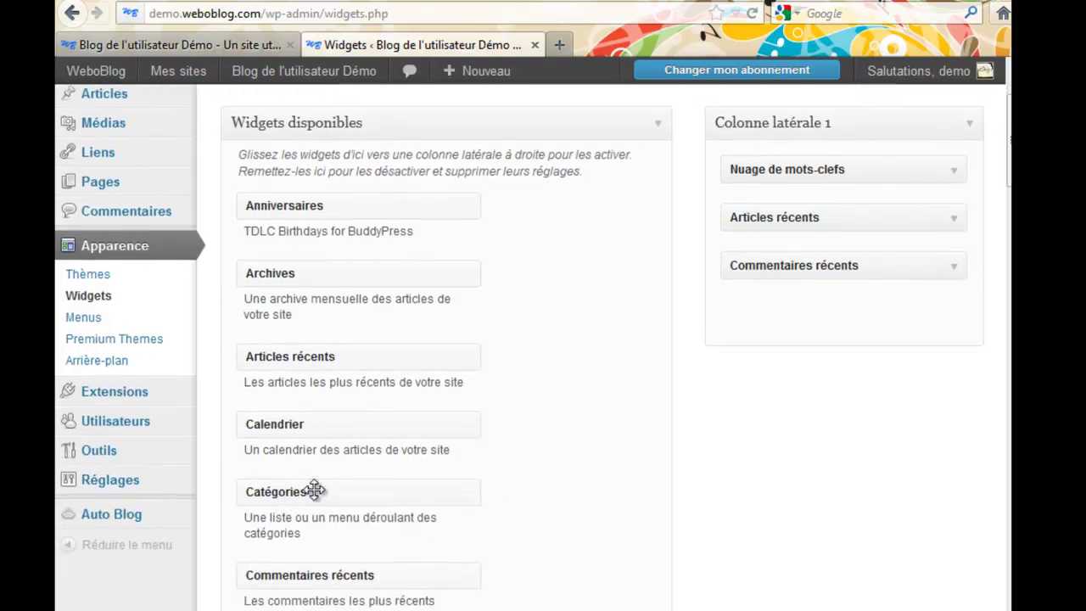
drag(308, 497, 775, 166)
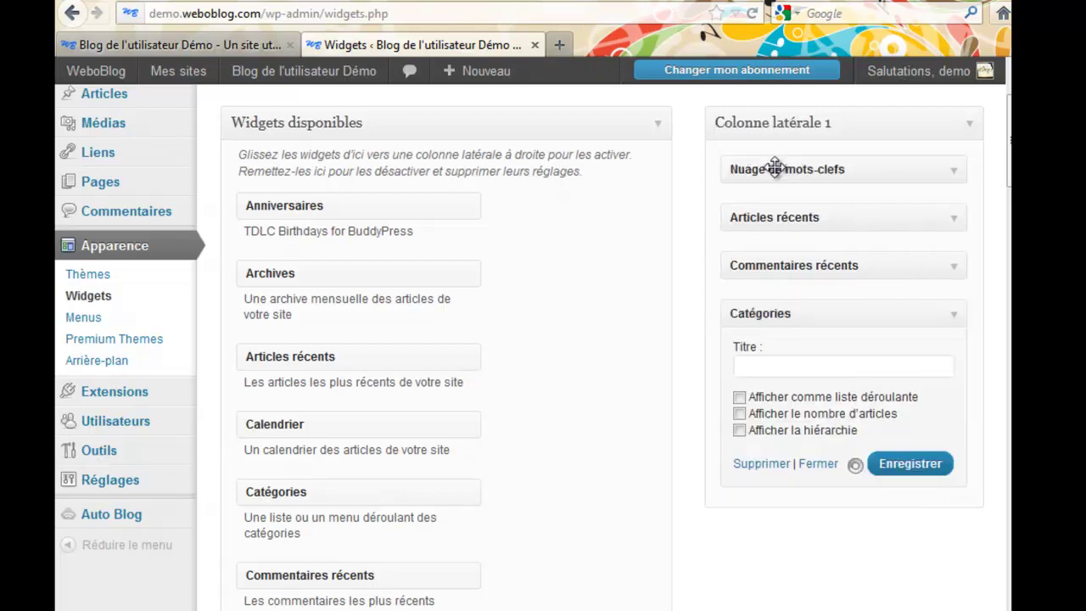
drag(786, 315, 787, 159)
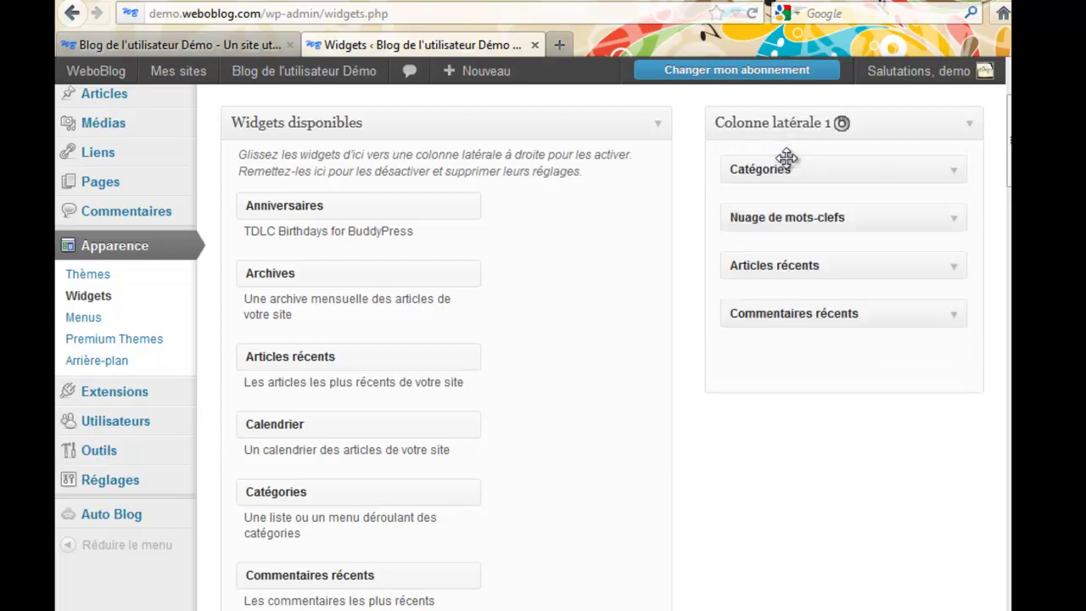
Save the Catégories widget with an empty title and all its display options off
click(957, 173)
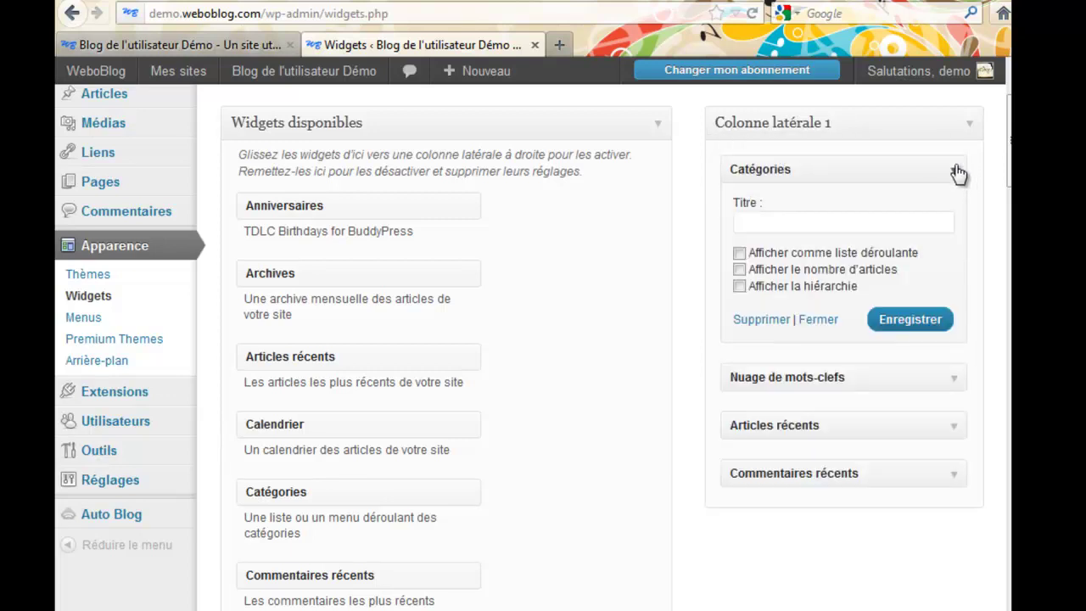
click(831, 222)
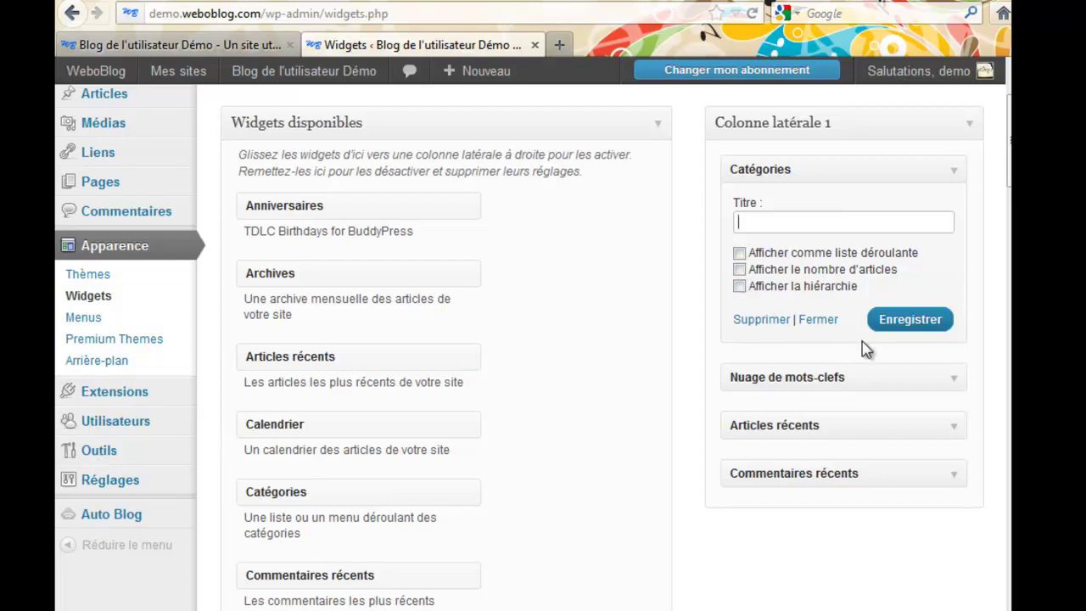
click(907, 323)
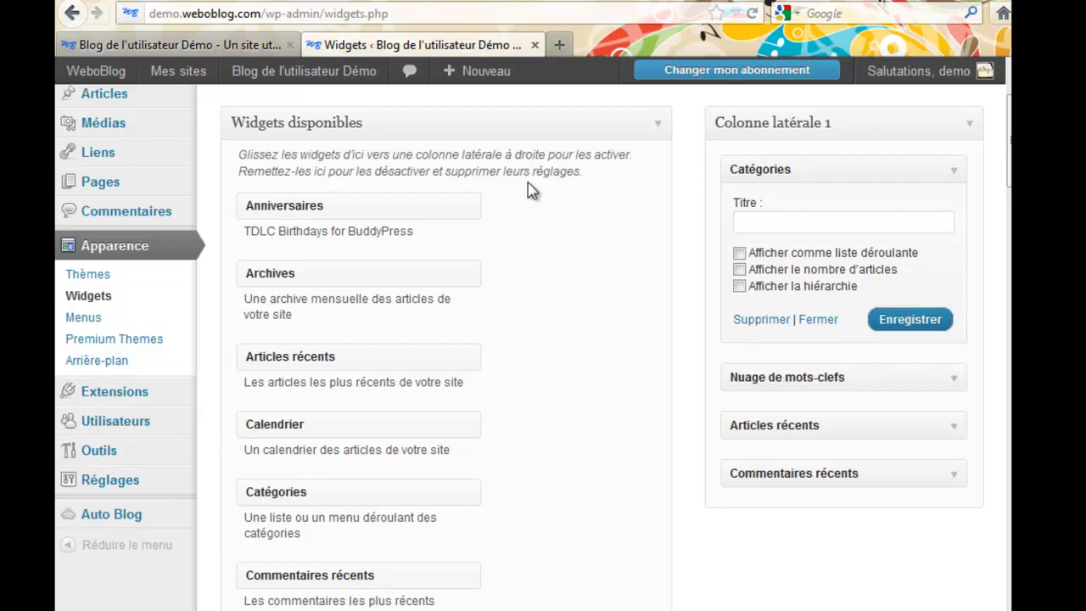
Reload the public blog to check the Catégories list in its side column
click(231, 45)
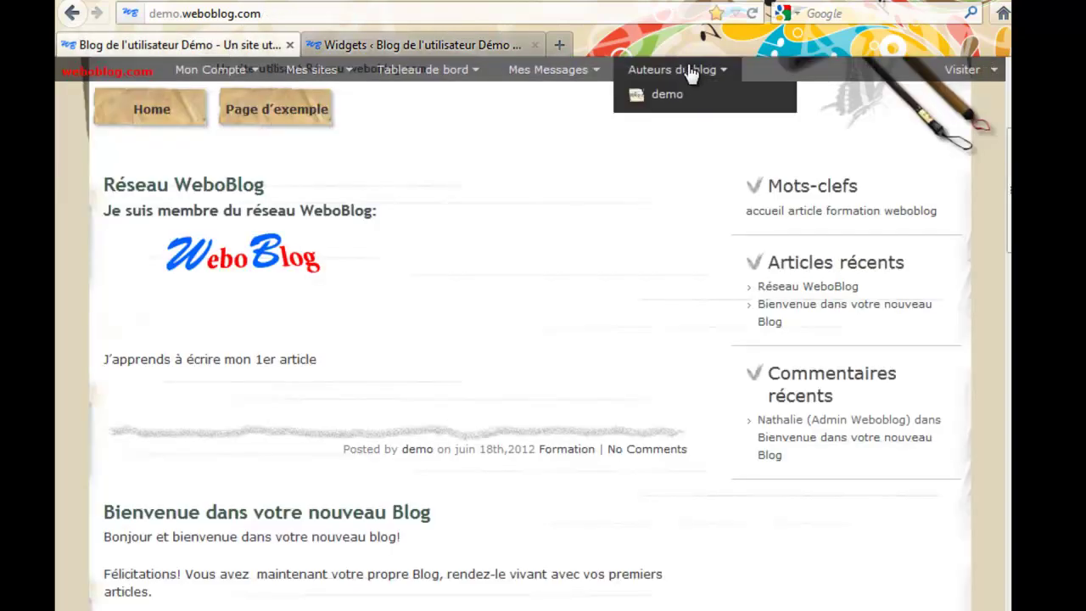
click(751, 13)
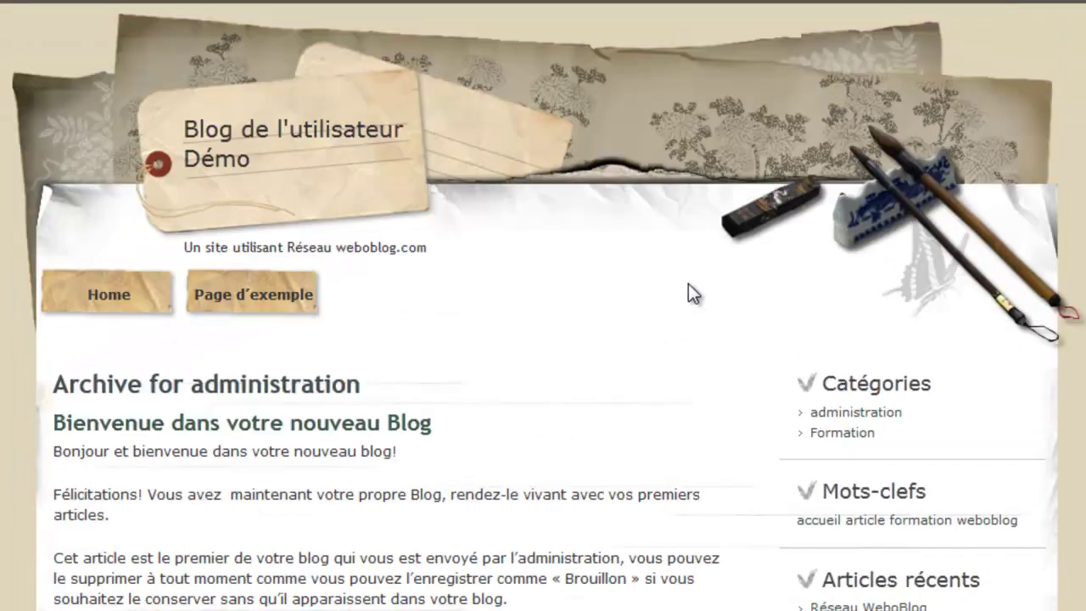
Look through the blog's archive page for the administration category
scroll(688, 283, down, 5)
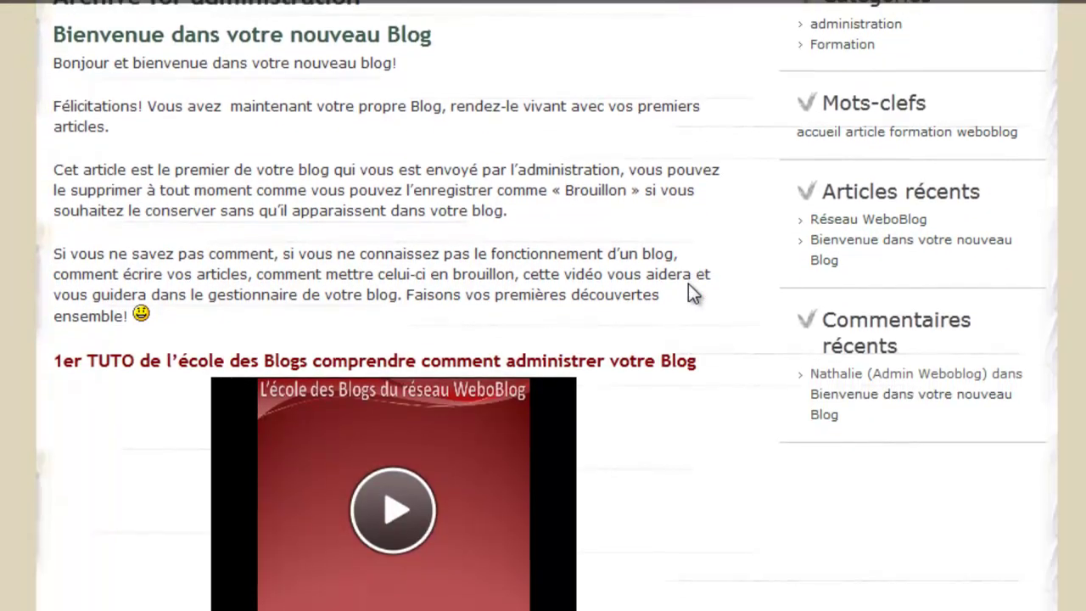
scroll(688, 283, up, 3)
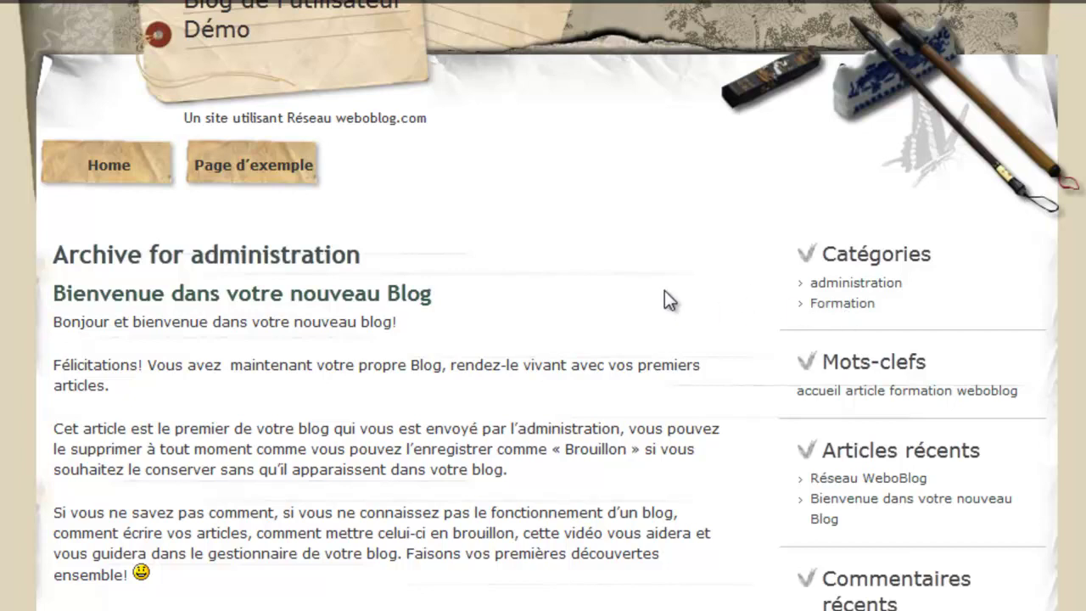
scroll(664, 290, down, 3)
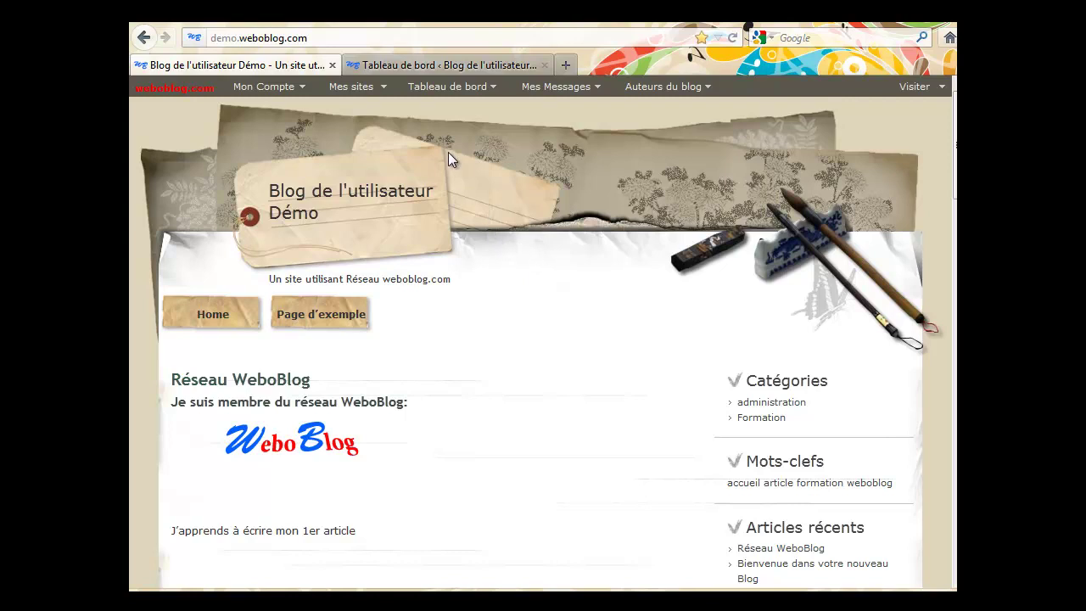
Switch to the blog's dashboard, open its list of pages and start a new page
mouse_move(448, 88)
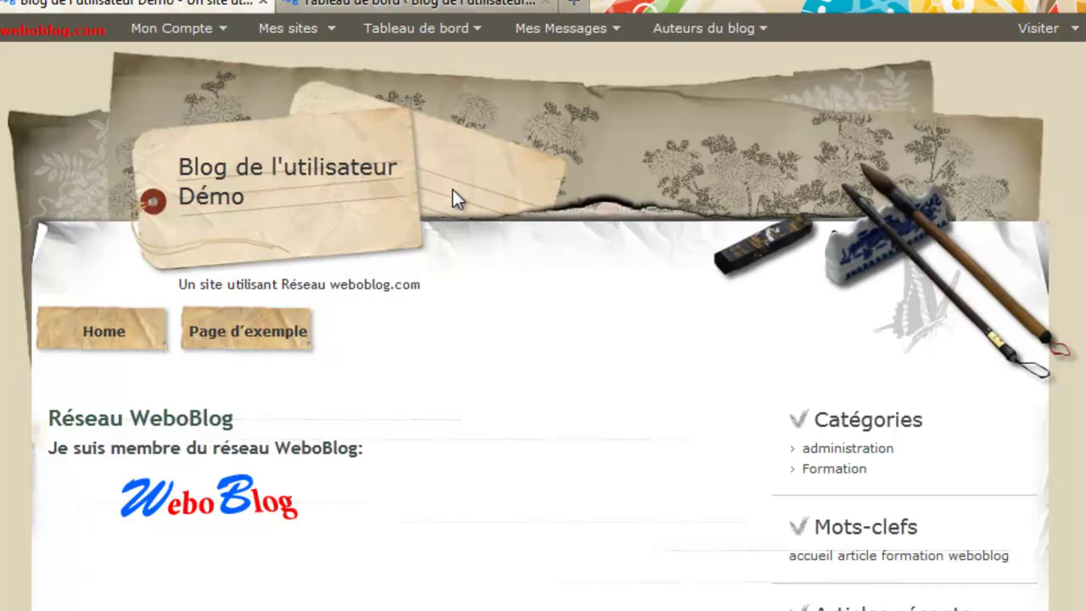
click(403, 5)
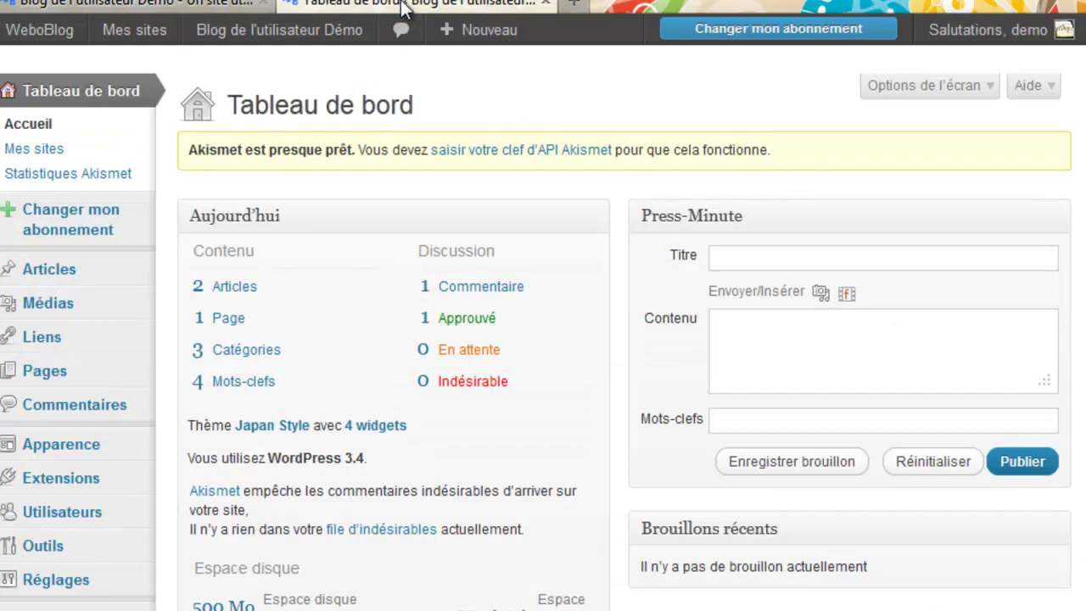
mouse_move(484, 31)
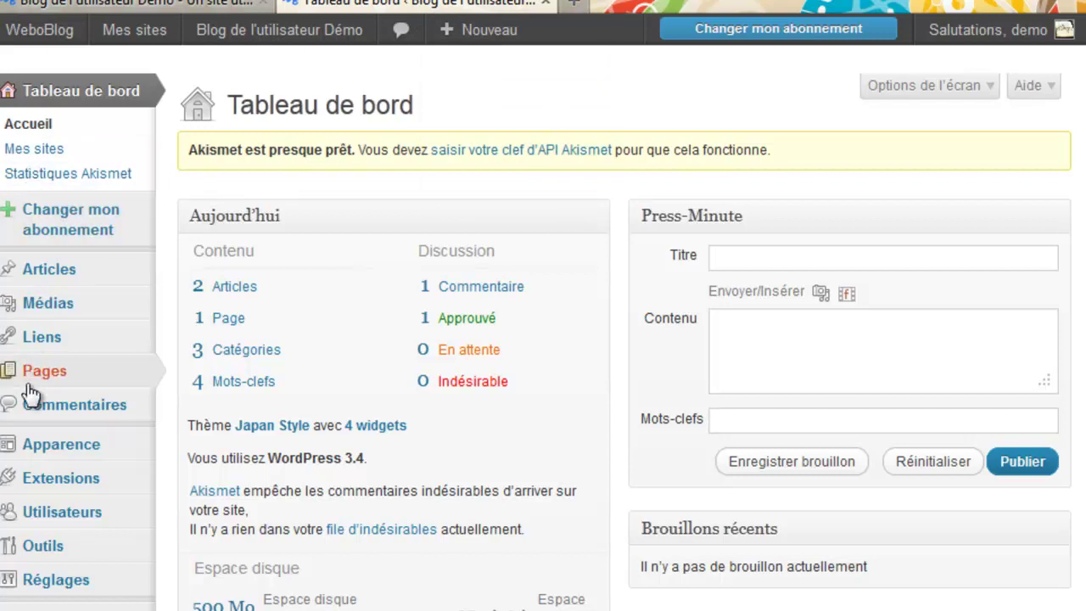
mouse_move(40, 381)
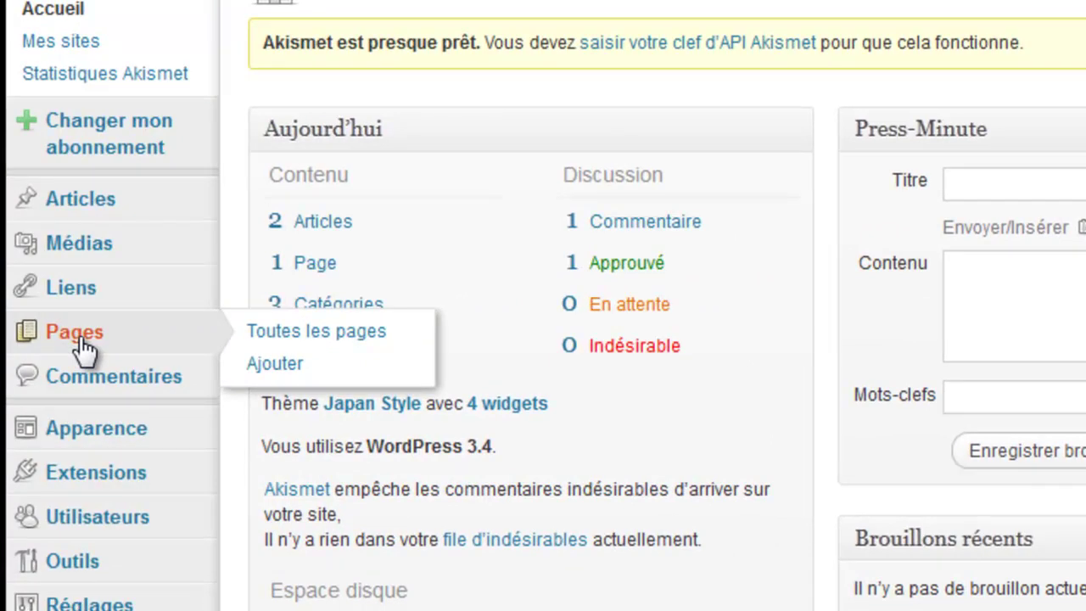
click(85, 346)
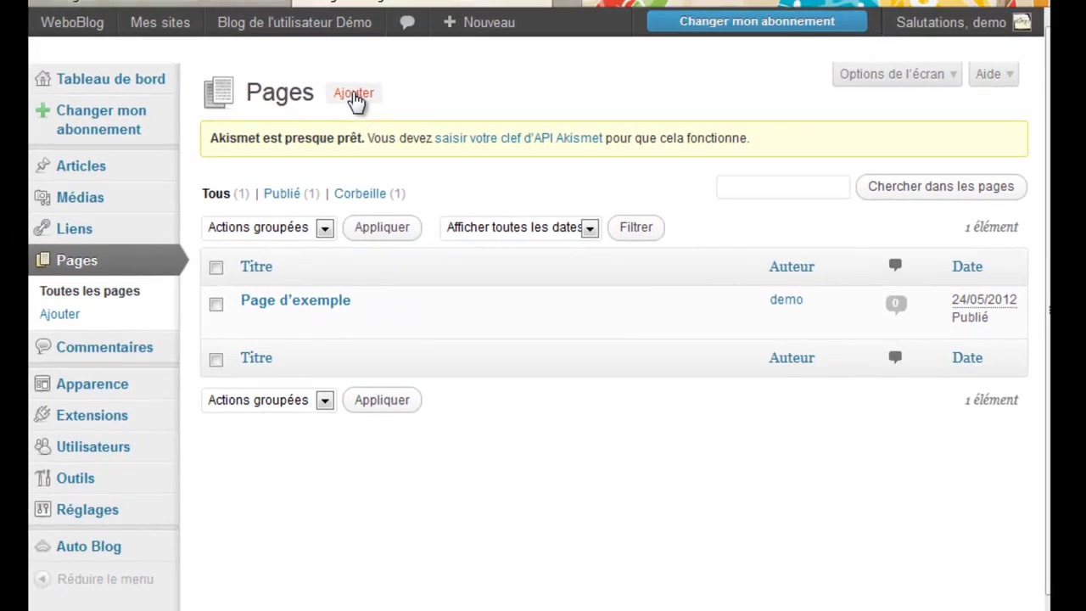
click(354, 95)
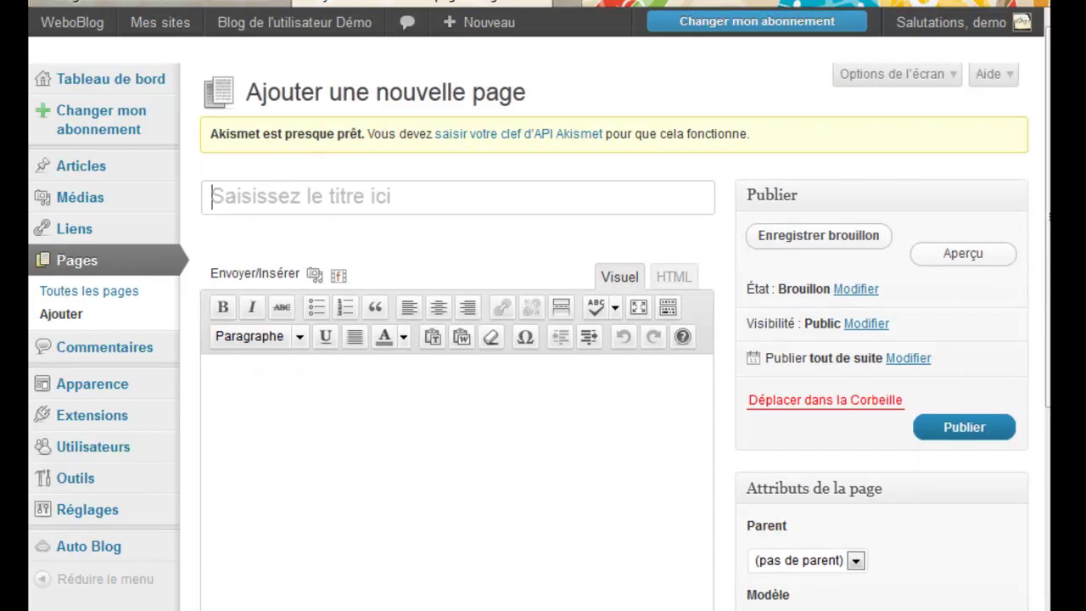
Look over the new page form, from the title and text editor to the page attributes
scroll(543, 340, down, 5)
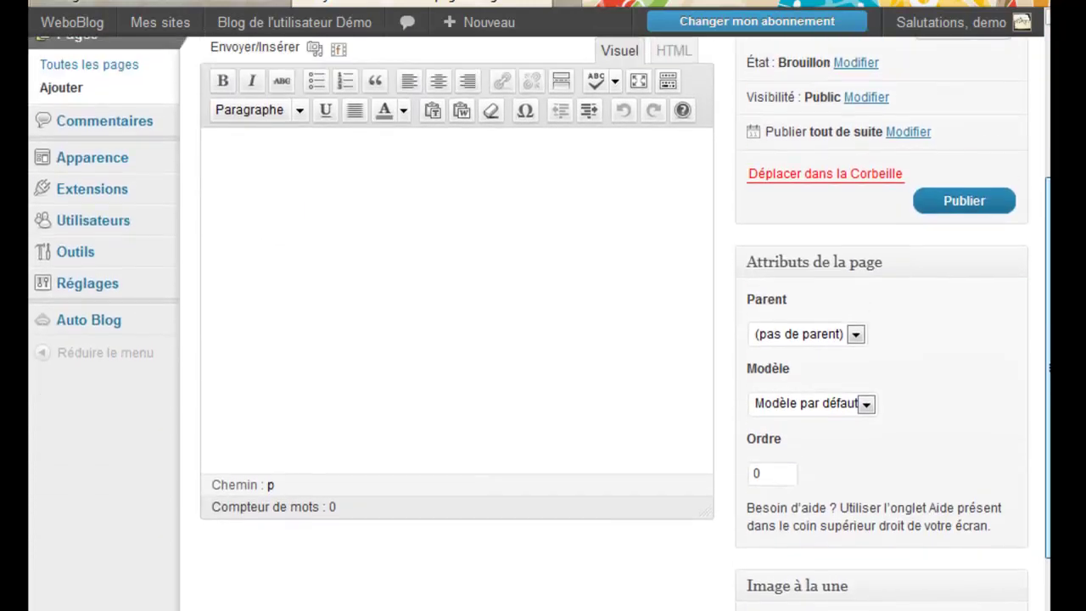
scroll(543, 339, up, 2)
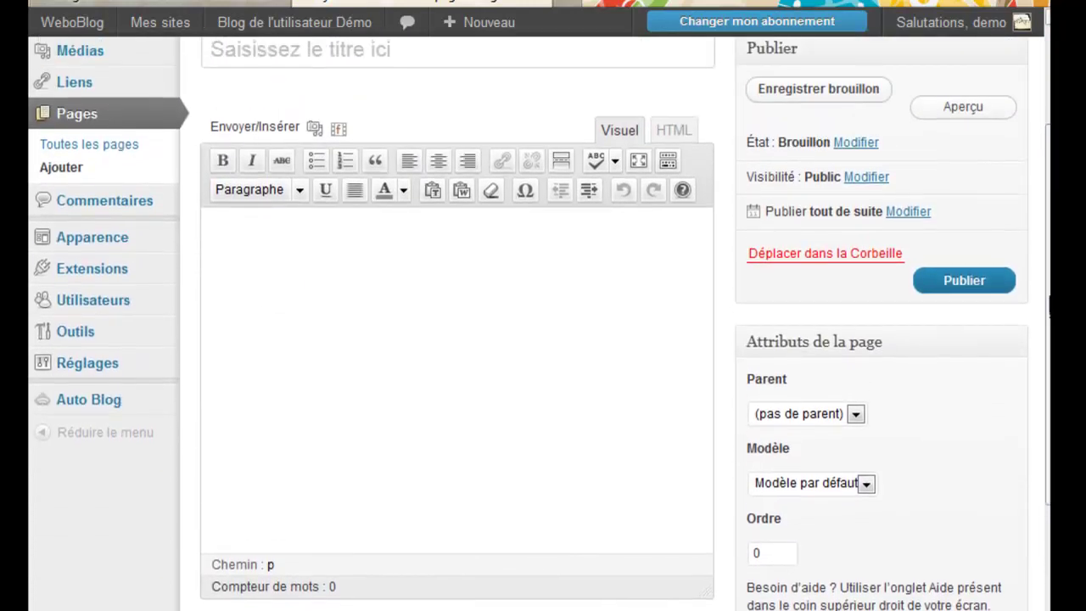
scroll(1049, 276, up, 1)
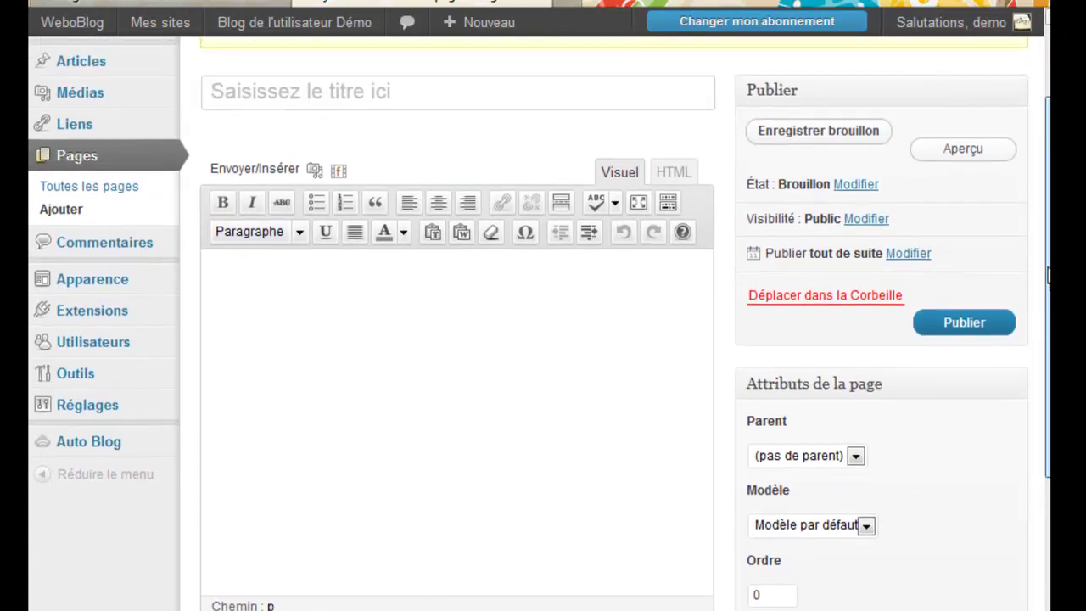
scroll(1049, 276, down, 1)
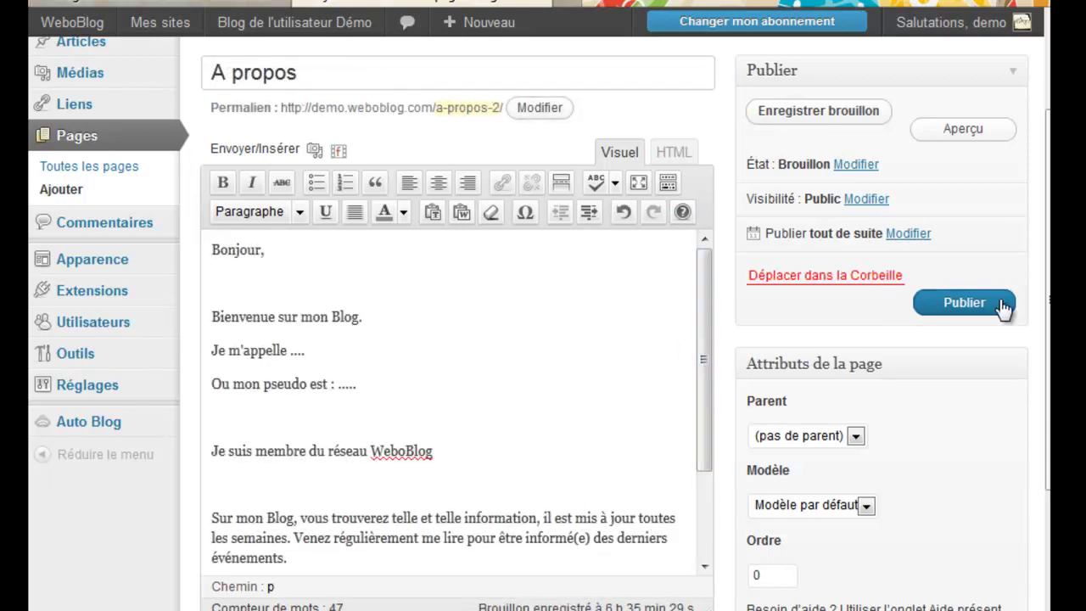
Review the "A propos" page's title and its whole welcome text in the editor
scroll(409, 223, up, 3)
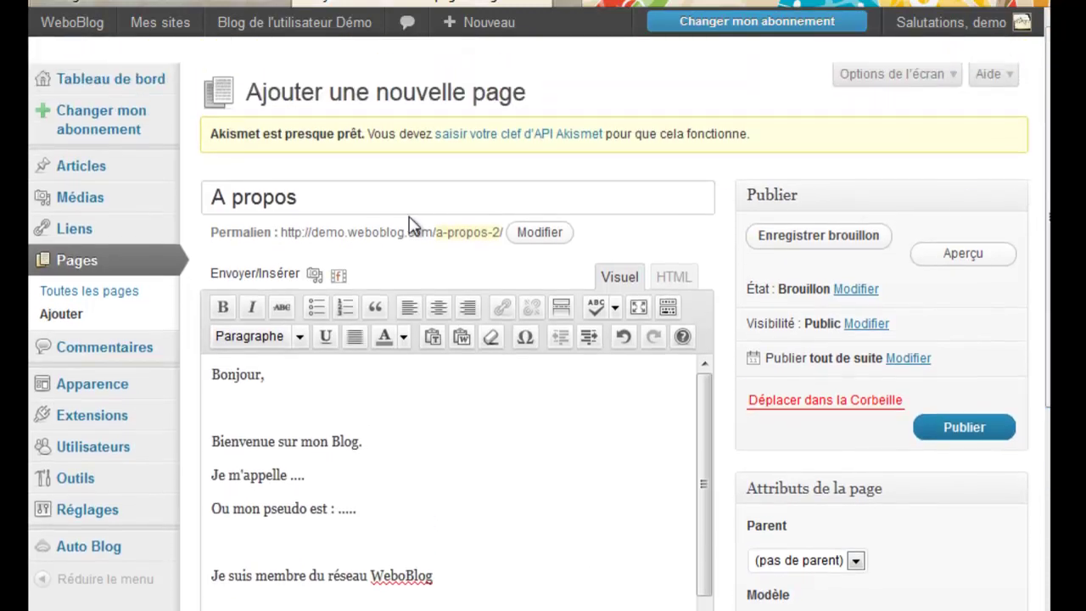
drag(309, 198, 212, 190)
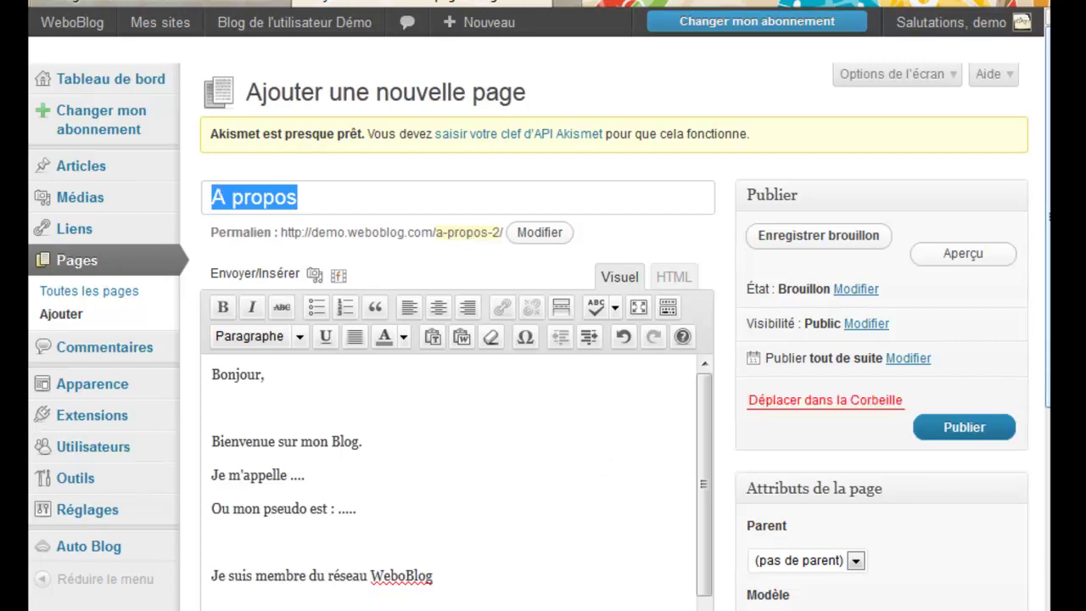
scroll(632, 450, down, 3)
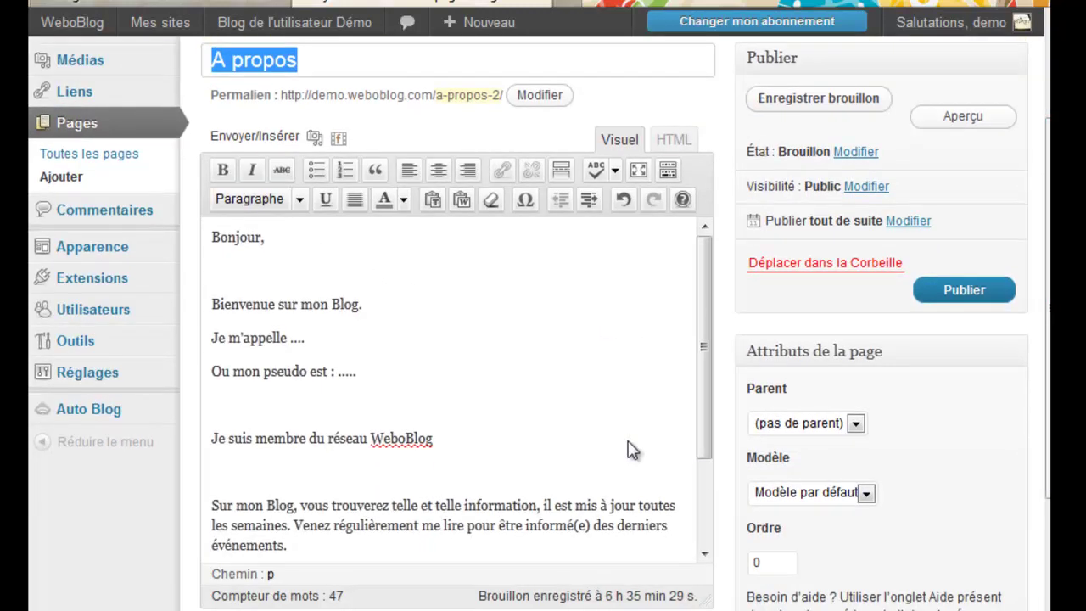
mouse_move(704, 419)
mouse_down()
mouse_move(695, 501)
mouse_move(691, 389)
mouse_up()
Format the line "Bienvenue sur mon Blog." in the page's text as Titre 4
drag(366, 306, 211, 305)
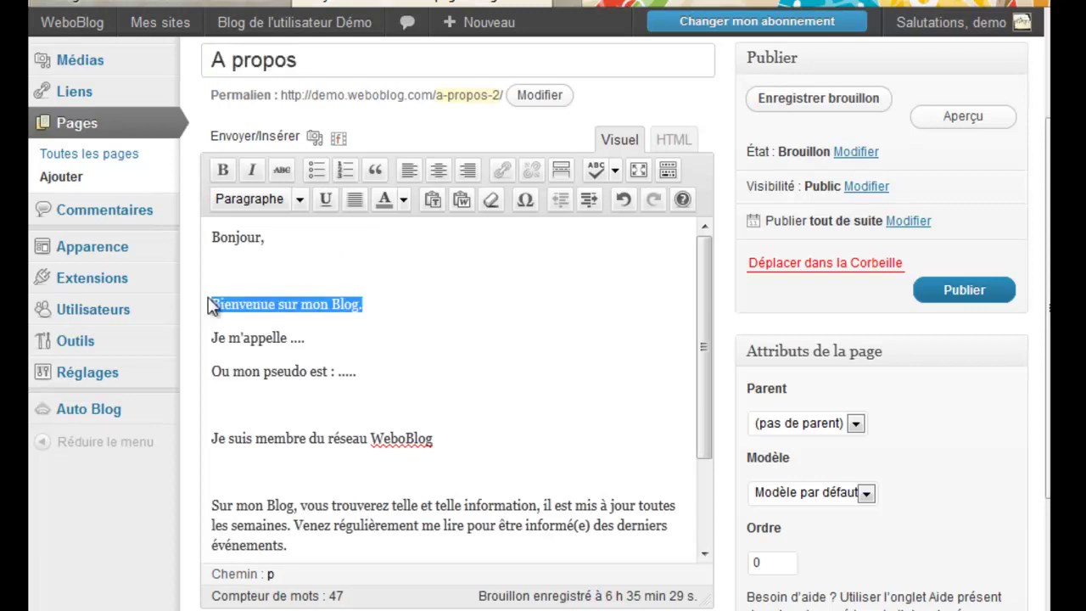
click(295, 197)
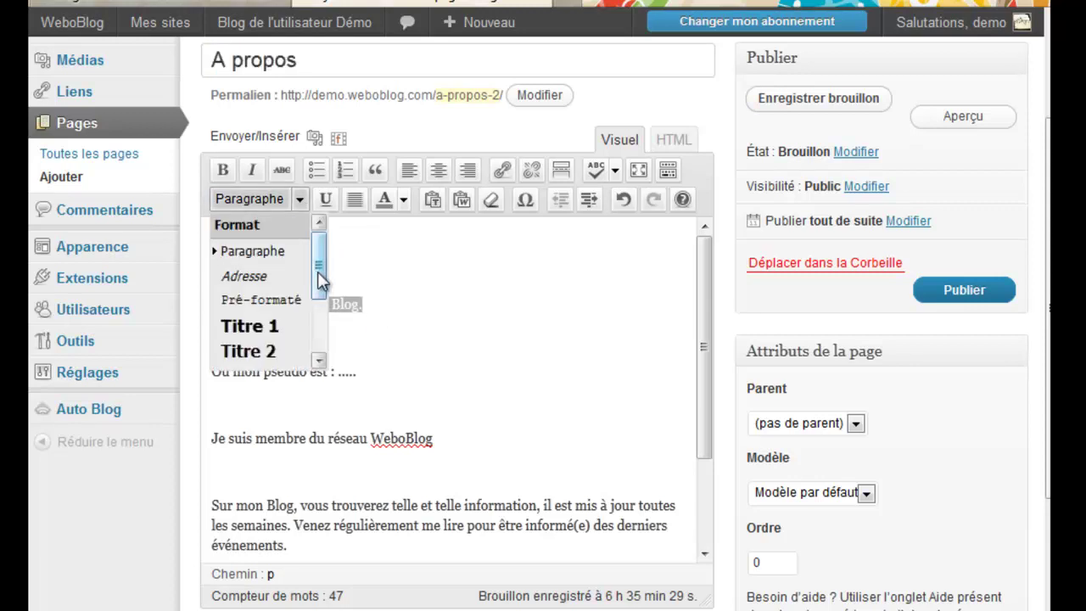
drag(320, 281, 319, 344)
click(271, 312)
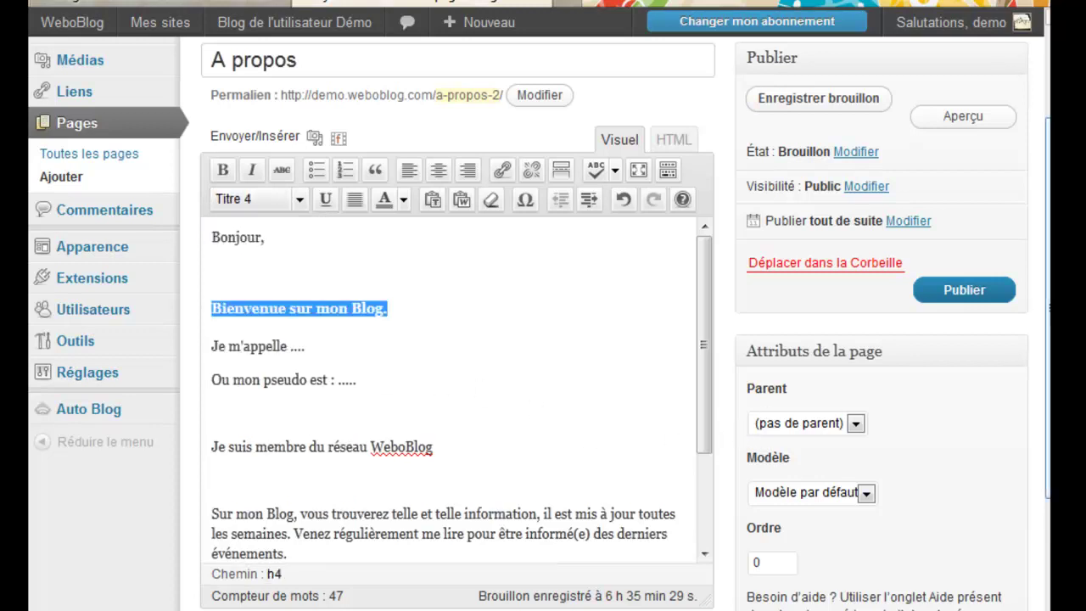
Inspect the page text's HTML code, and return to the visual editor to check the text
scroll(540, 322, down, 2)
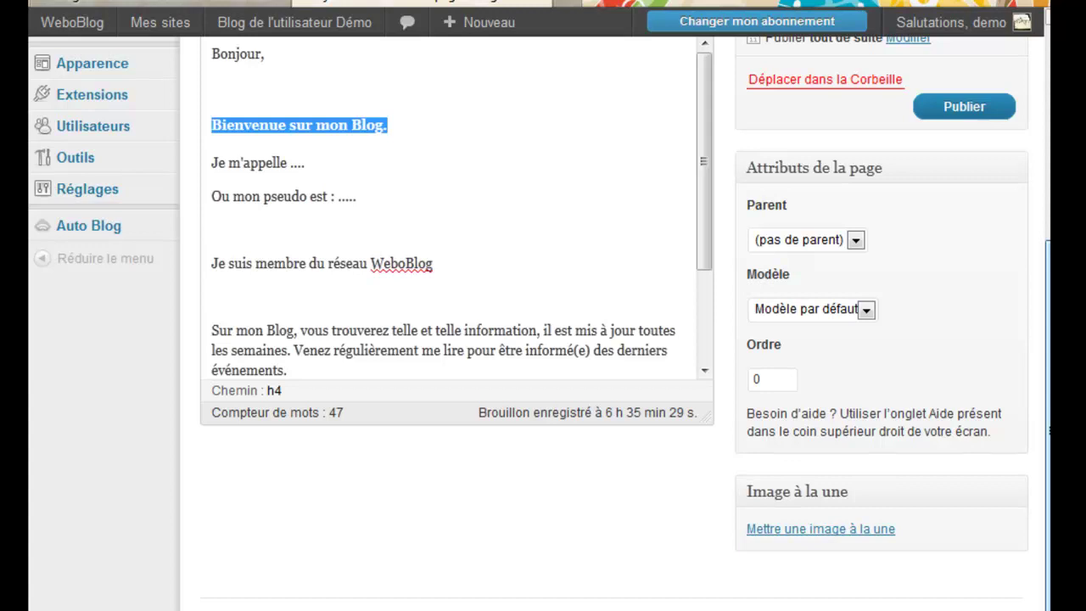
drag(1050, 430, 1050, 352)
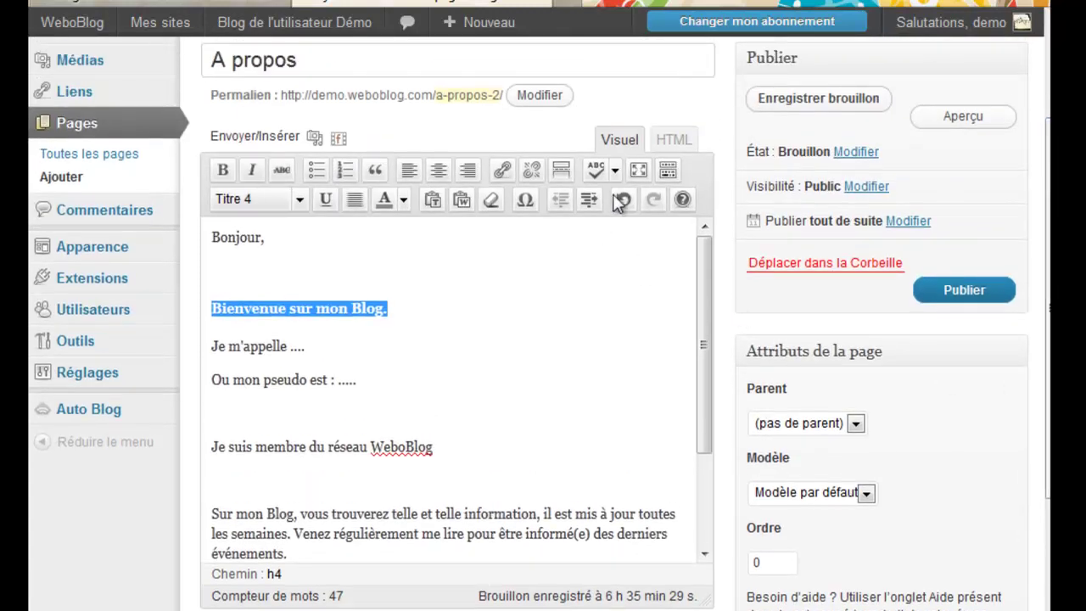
click(670, 142)
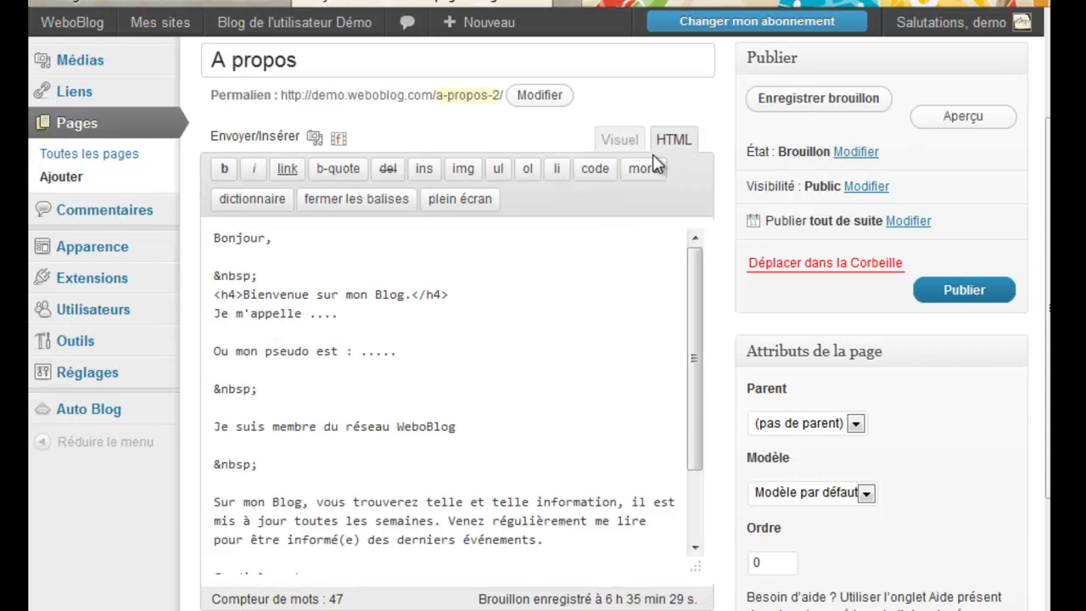
drag(694, 373, 691, 311)
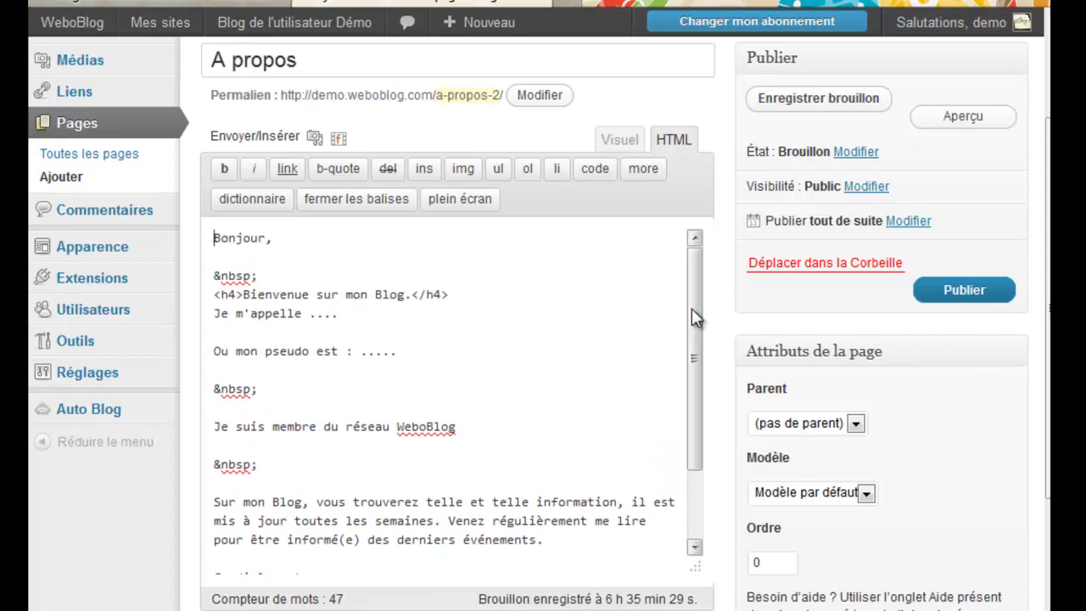
click(619, 139)
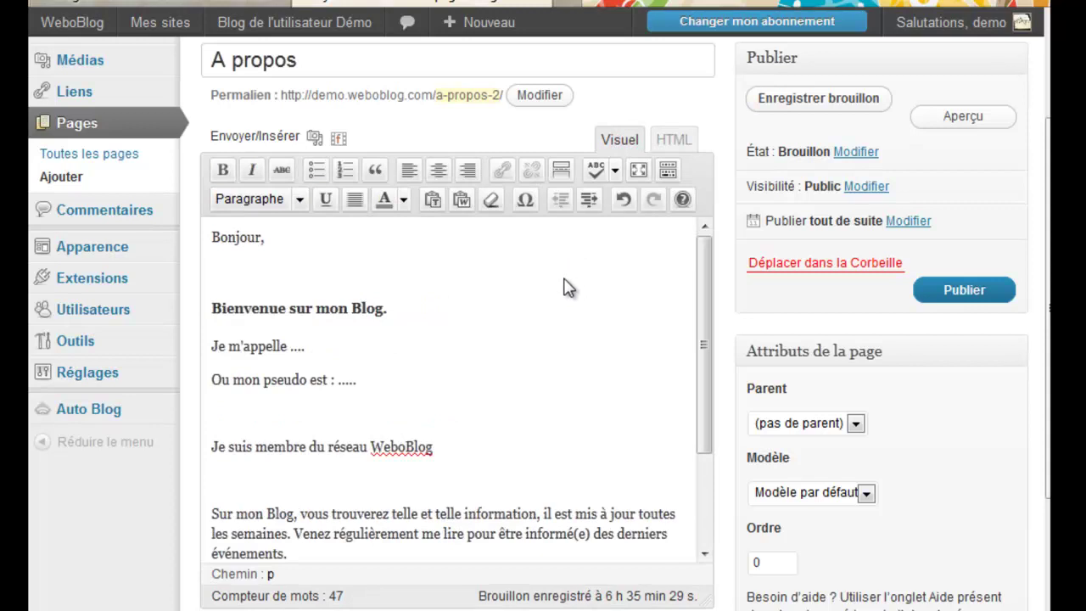
mouse_move(706, 400)
mouse_down()
mouse_move(704, 519)
mouse_move(700, 373)
mouse_up()
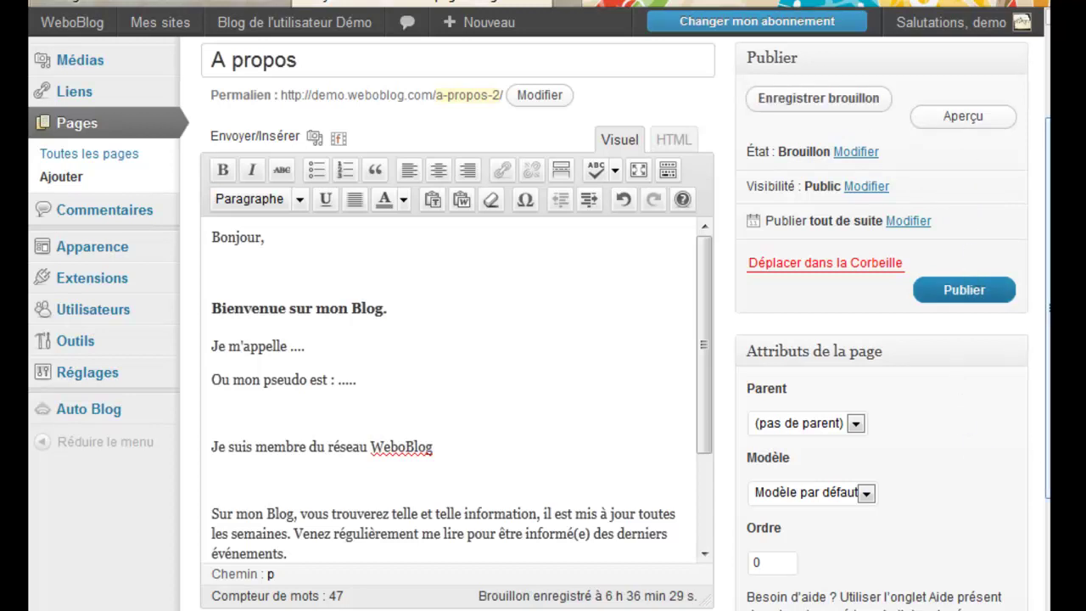
Examine the available parent pages and the other page attributes without changing any setting
scroll(970, 444, down, 2)
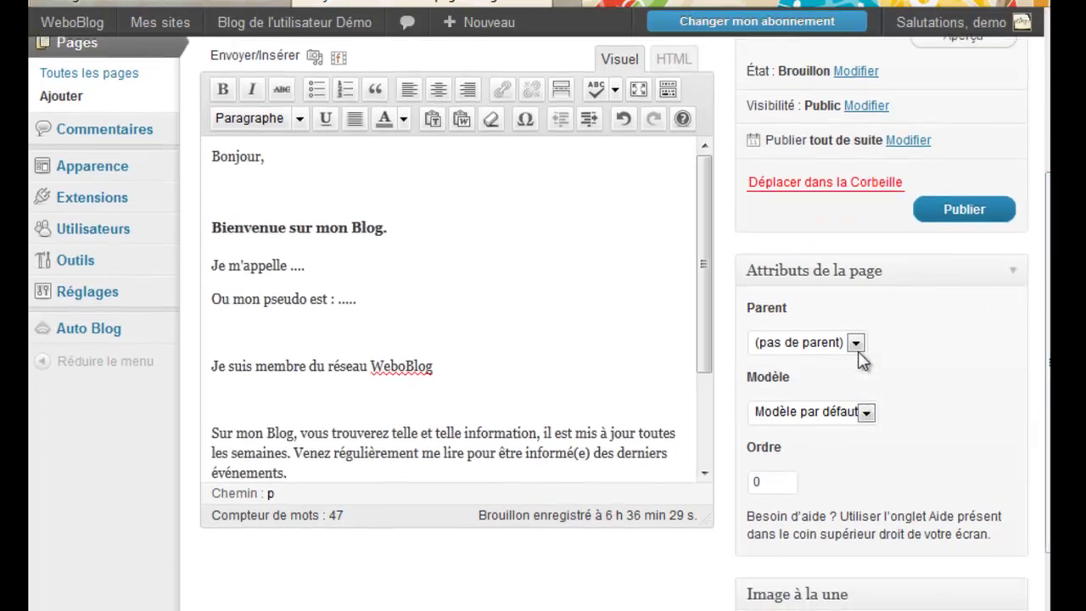
click(856, 343)
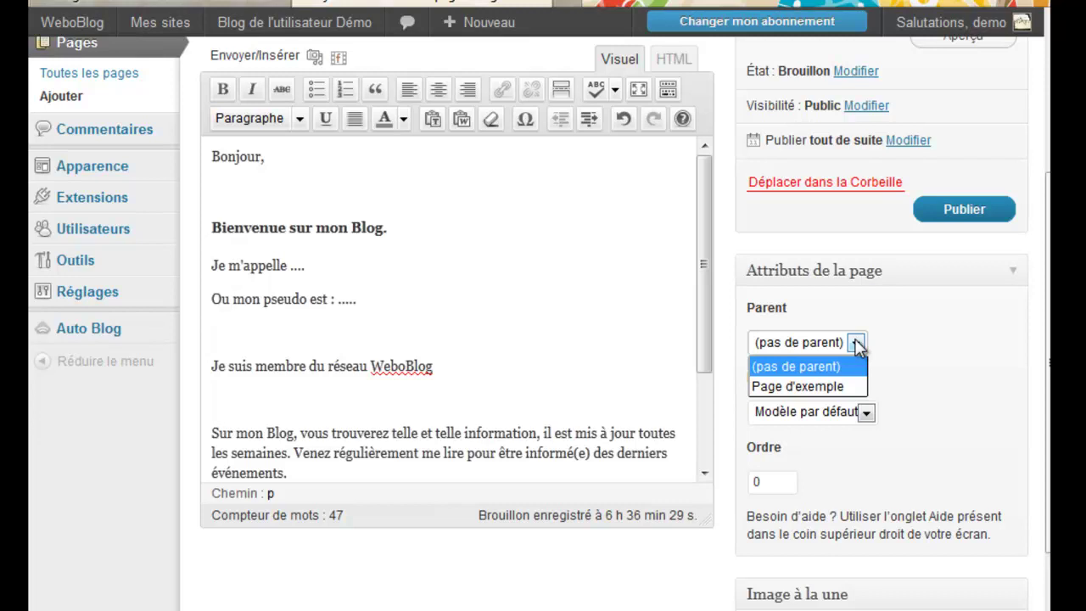
click(910, 333)
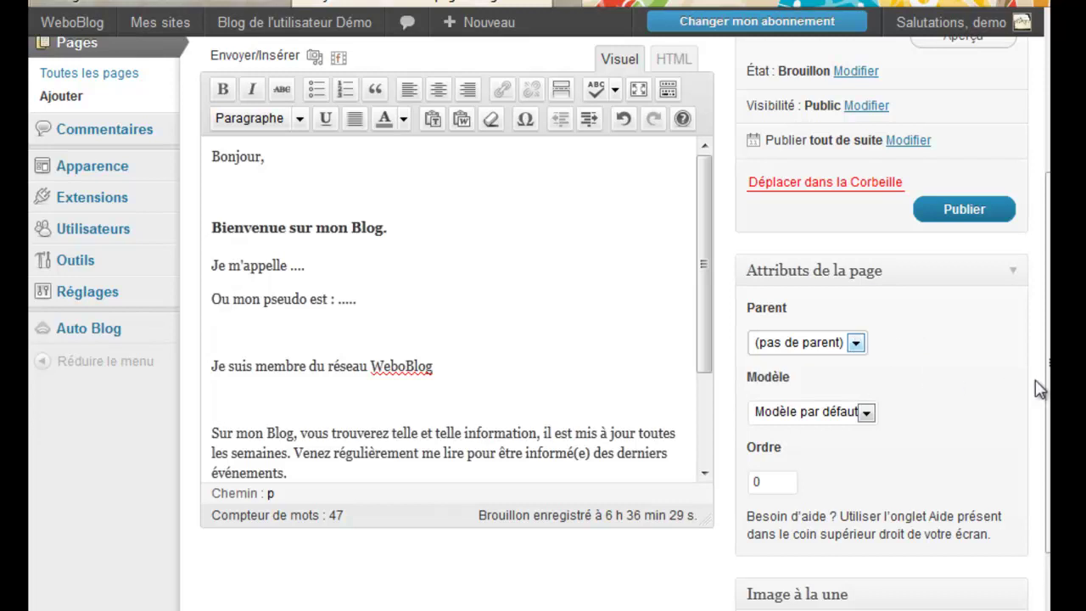
scroll(540, 323, down, 2)
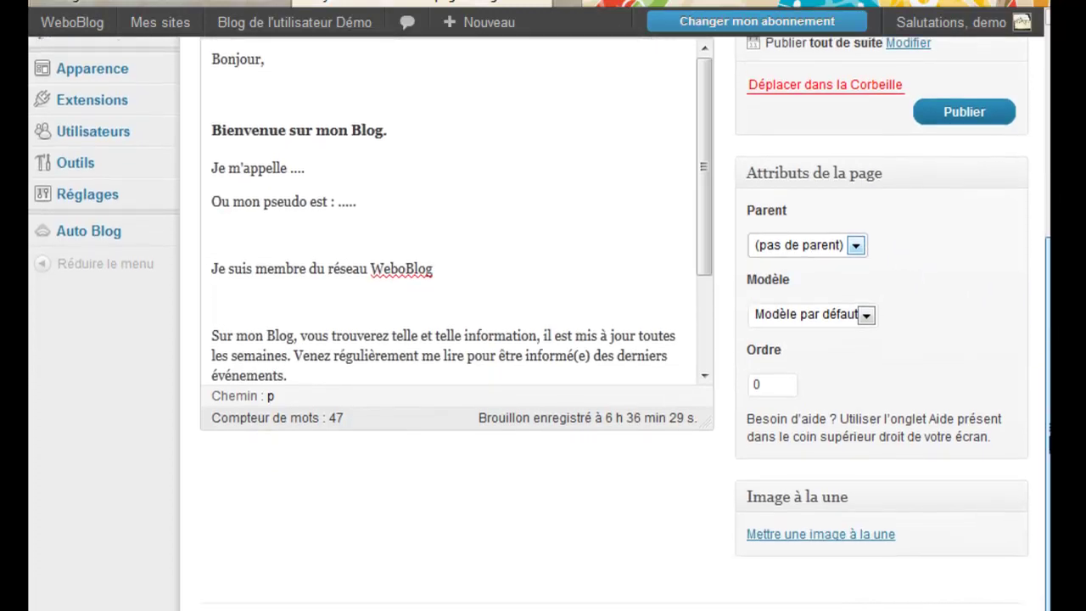
scroll(541, 322, up, 2)
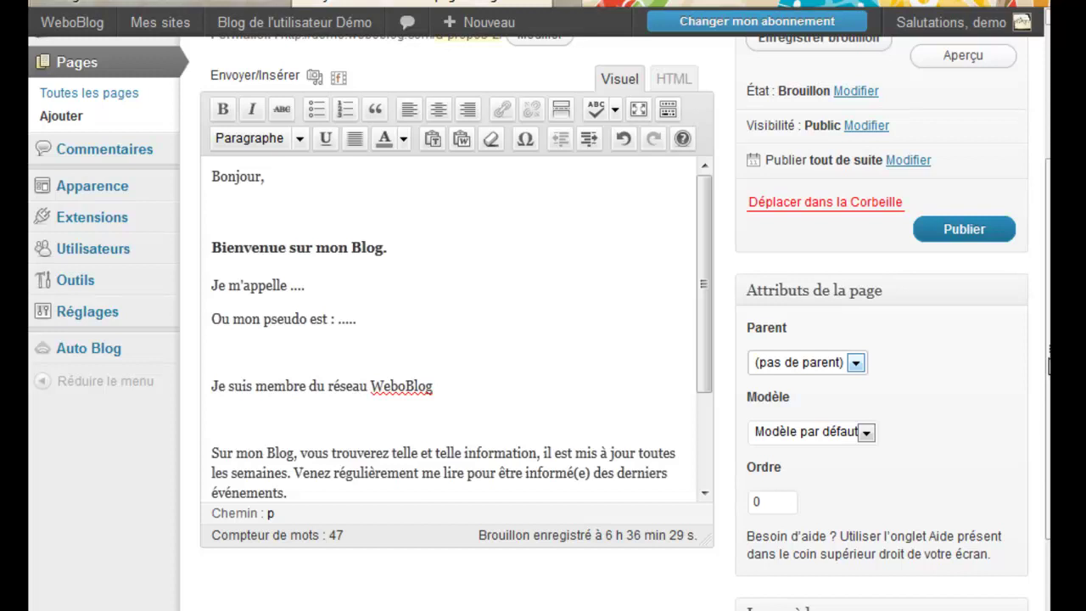
scroll(1049, 365, down, 2)
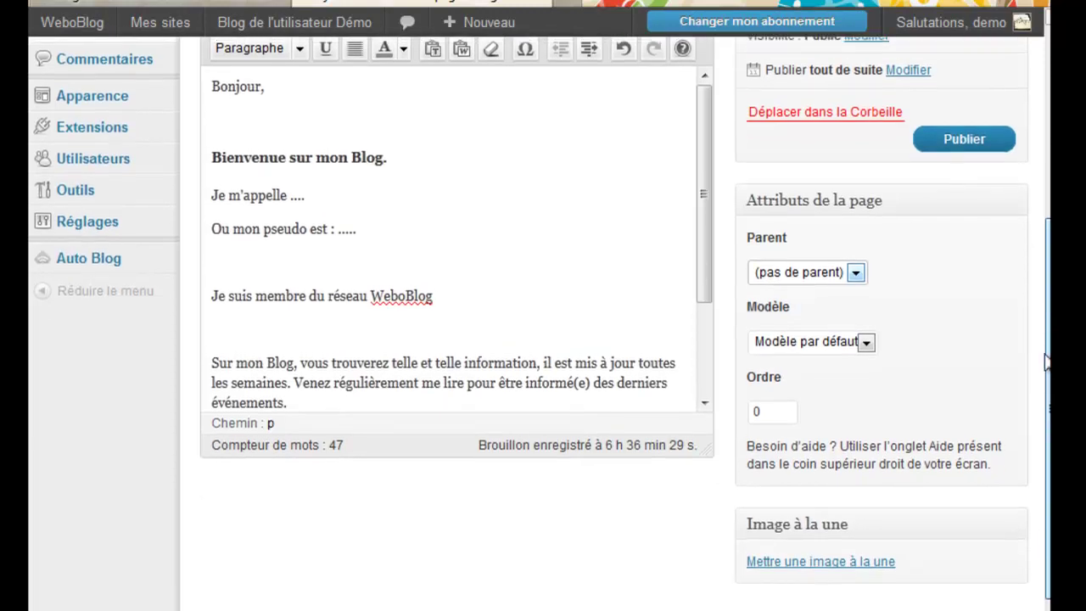
scroll(1049, 363, up, 4)
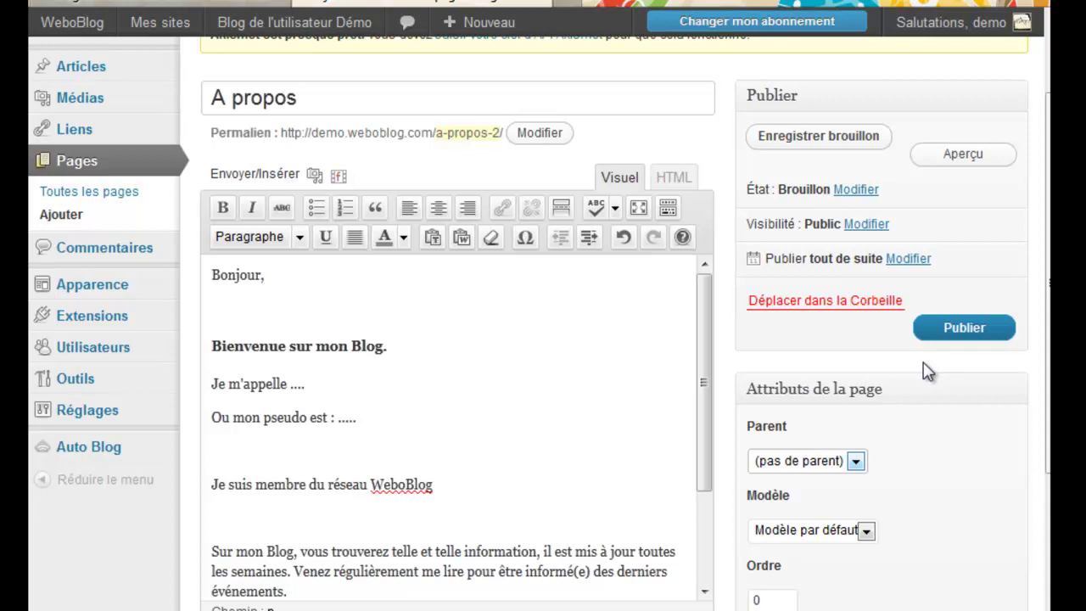
Publish the "A propos" page and look over its editing form
click(957, 332)
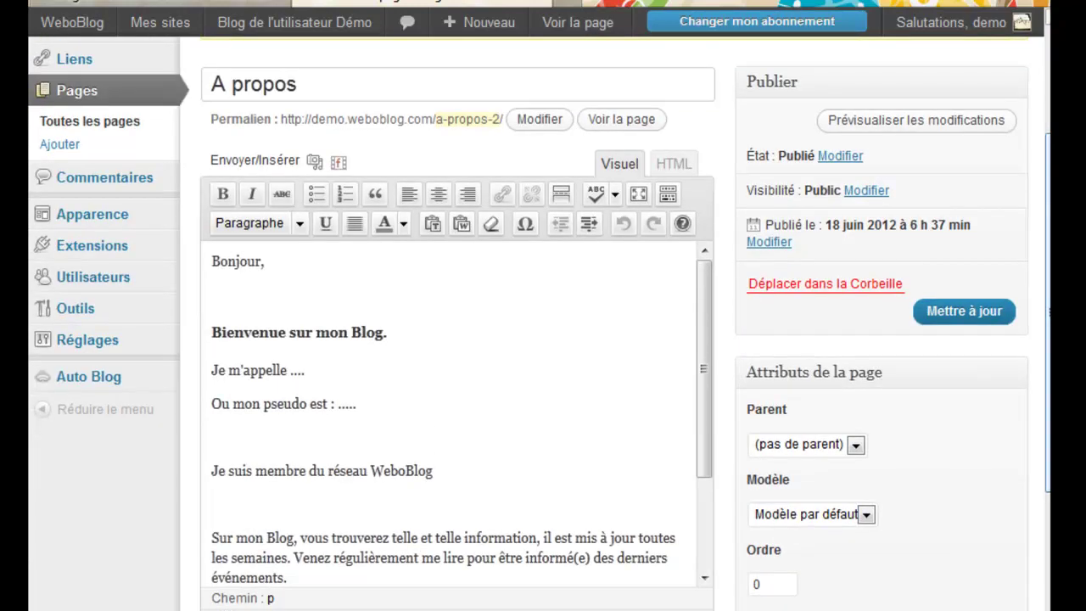
scroll(543, 322, down, 3)
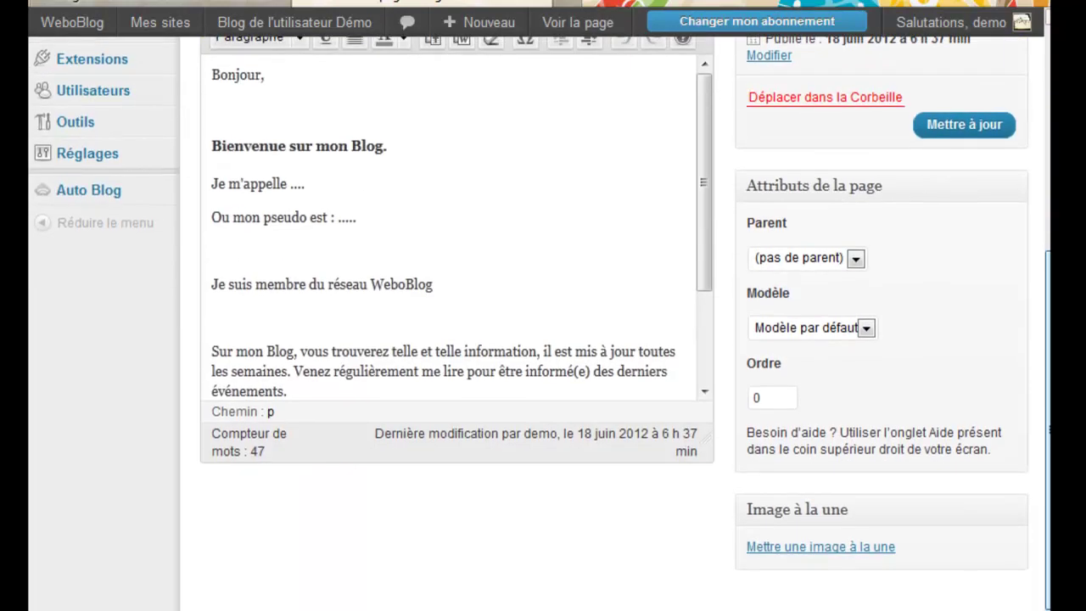
scroll(543, 323, up, 1)
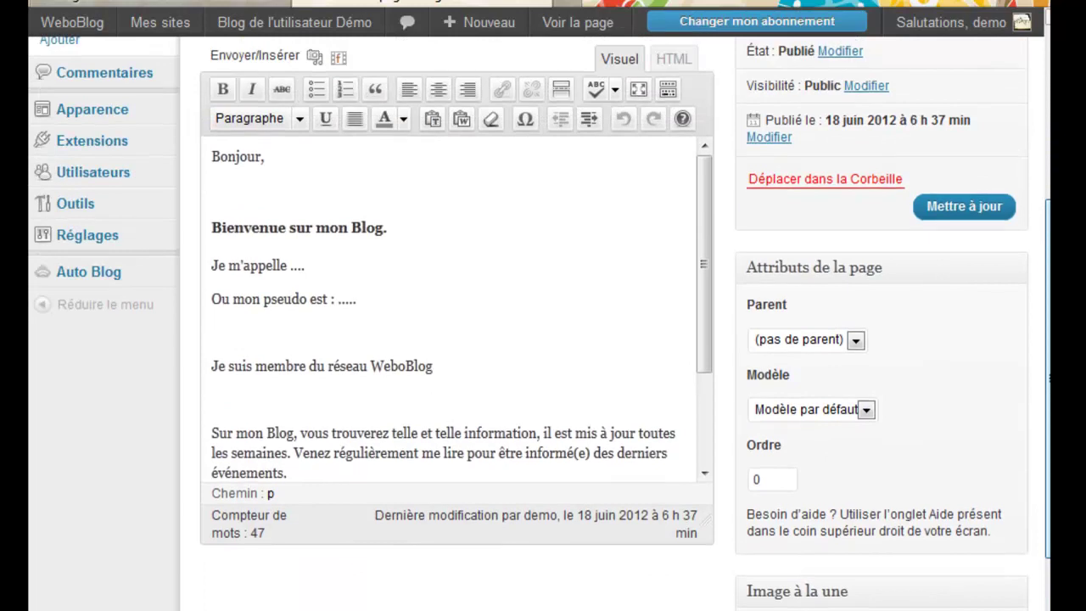
Open the blog's public site and look over the published "A propos" page
scroll(729, 144, up, 4)
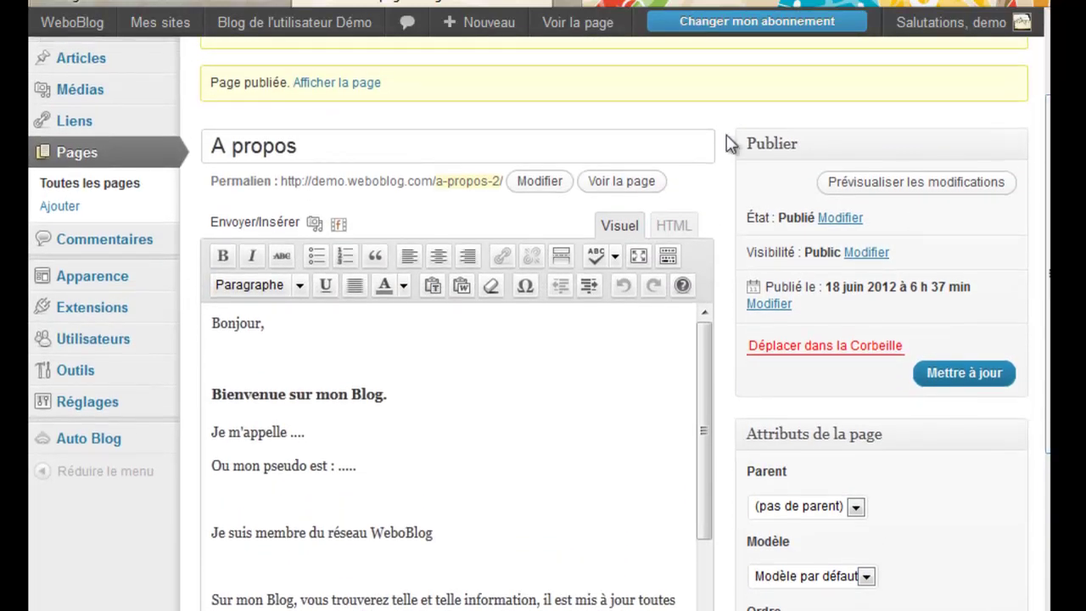
click(218, 21)
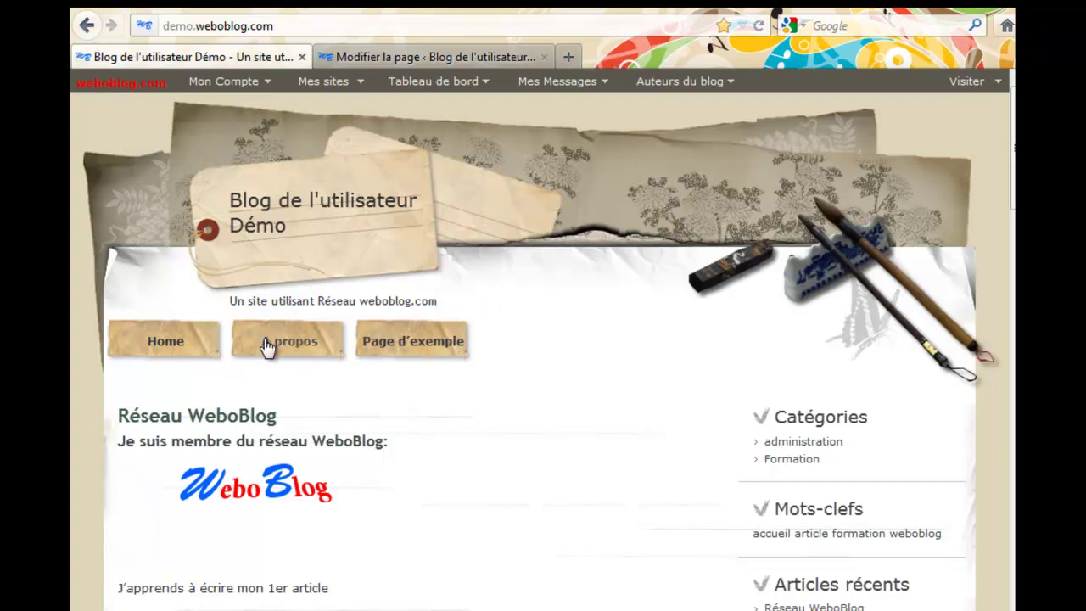
click(293, 346)
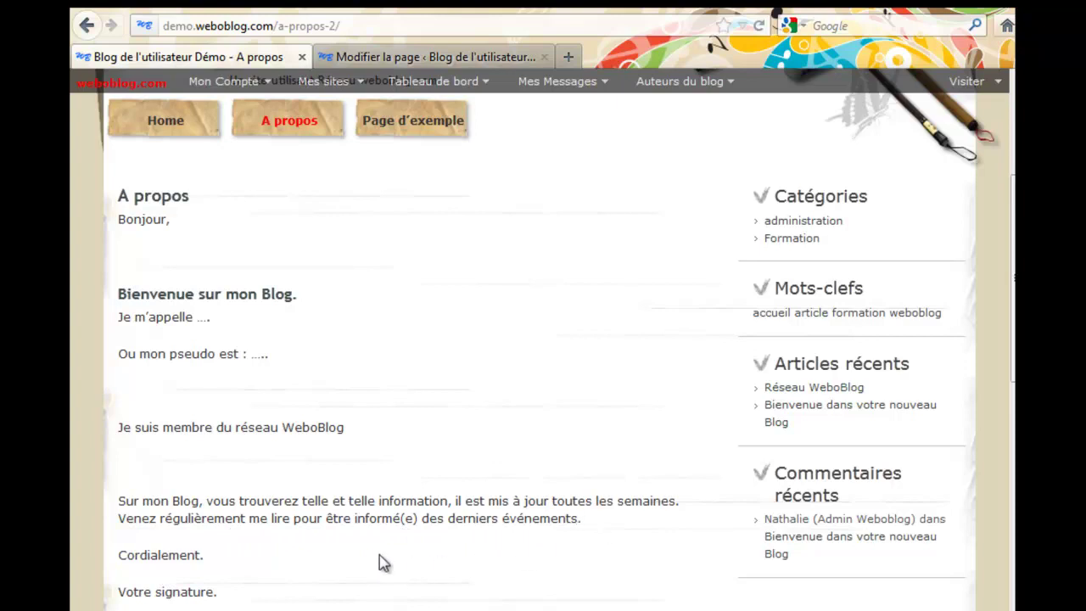
scroll(382, 553, down, 3)
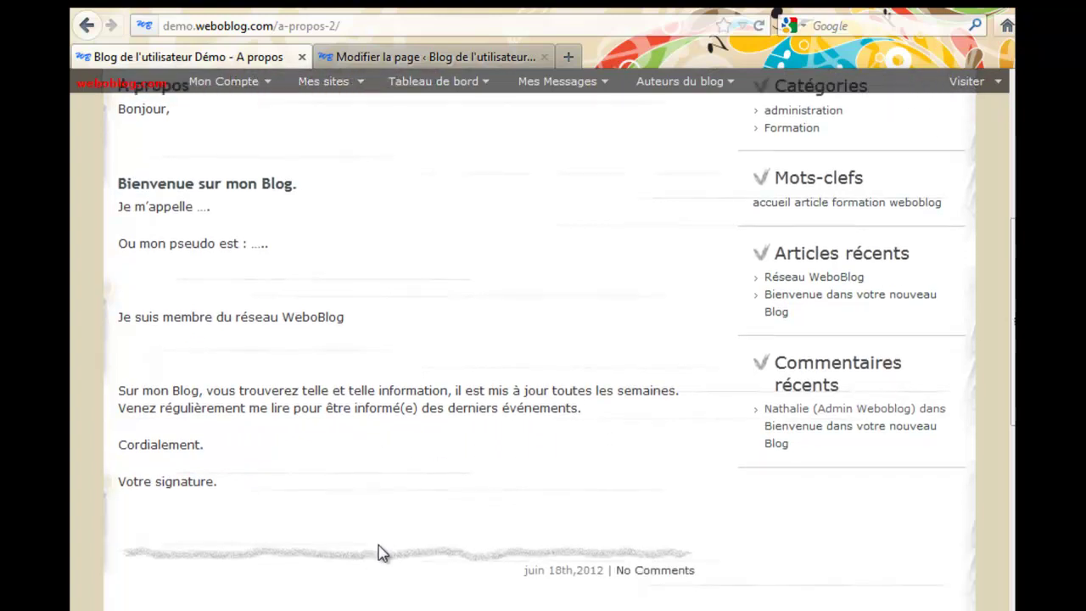
scroll(382, 553, up, 3)
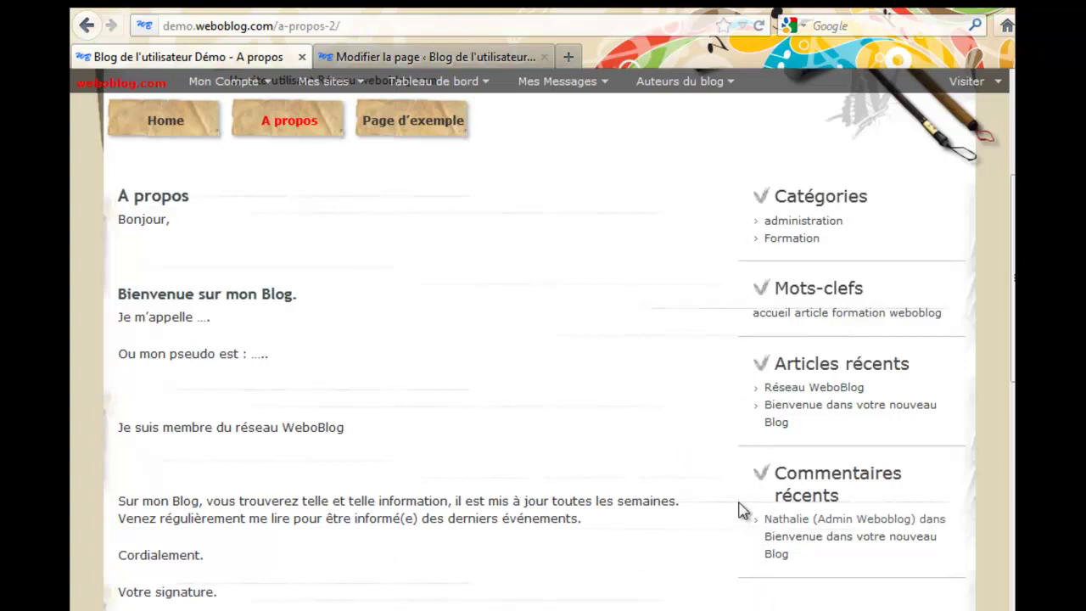
scroll(577, 427, up, 3)
scroll(576, 427, up, 2)
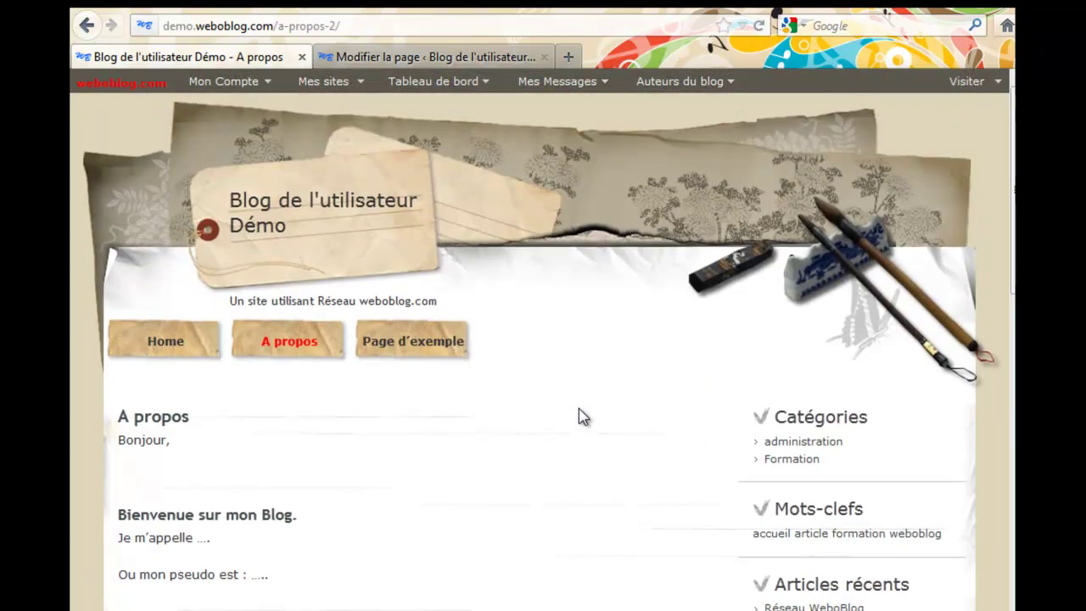
Return to the blog's home page and look over its articles, including the WeboBlog membership line and logo
click(268, 207)
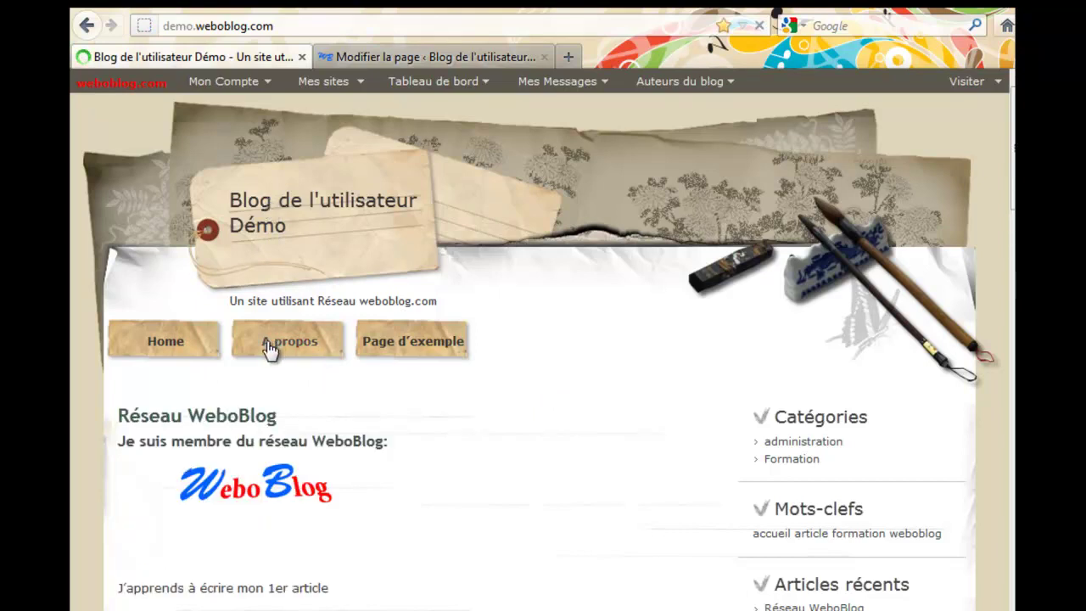
scroll(344, 384, down, 3)
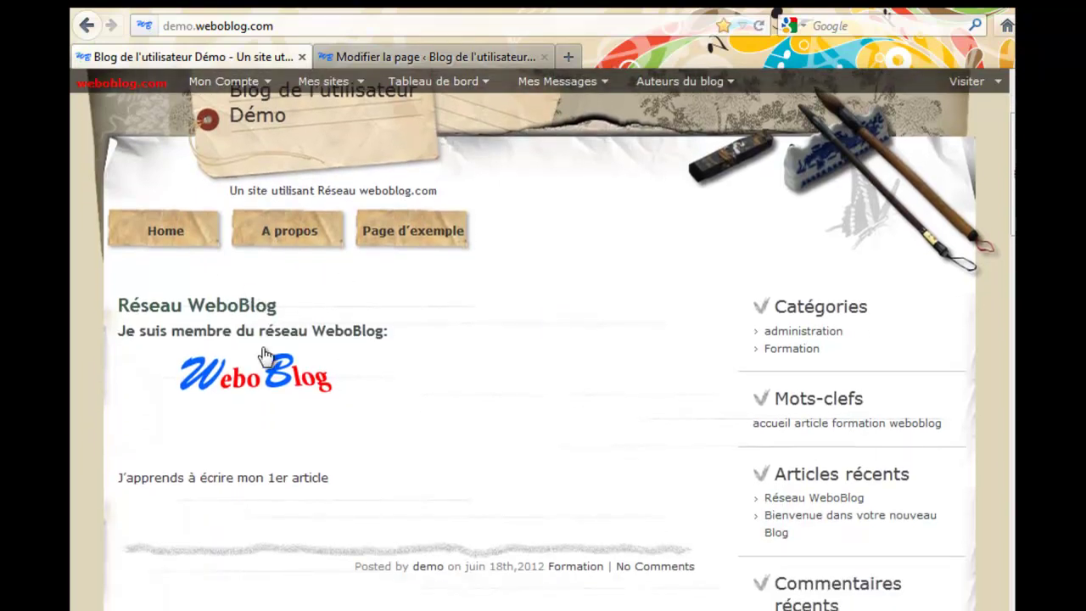
scroll(386, 460, down, 10)
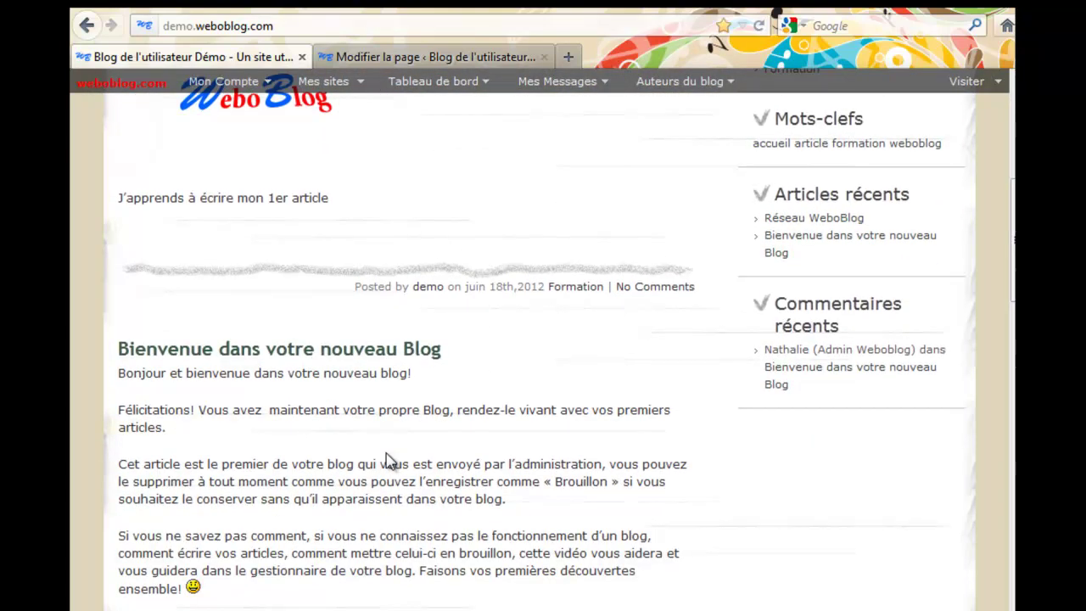
scroll(386, 461, up, 12)
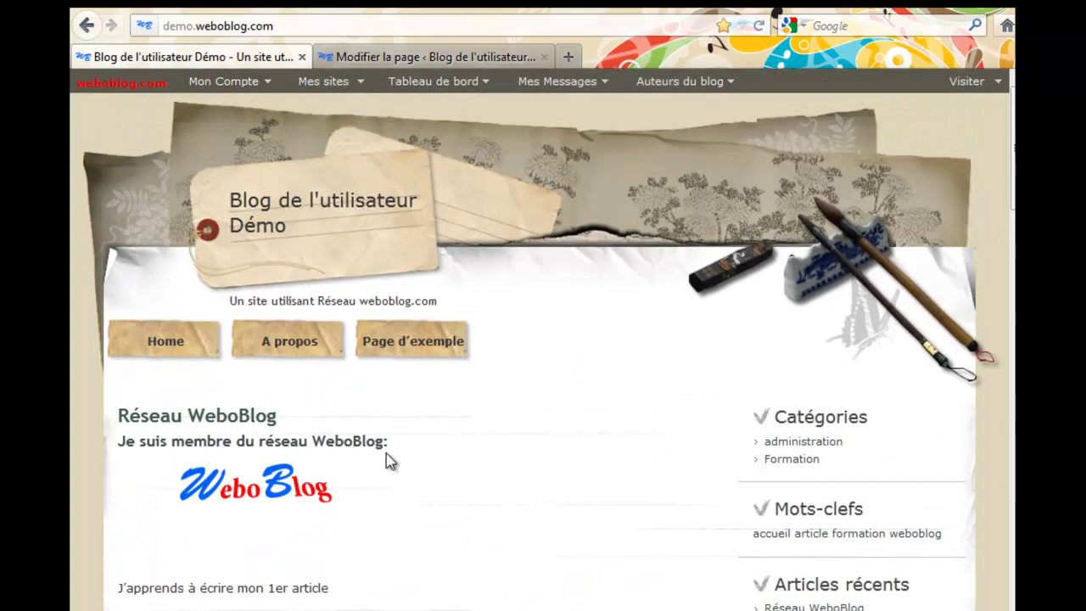
scroll(386, 460, down, 3)
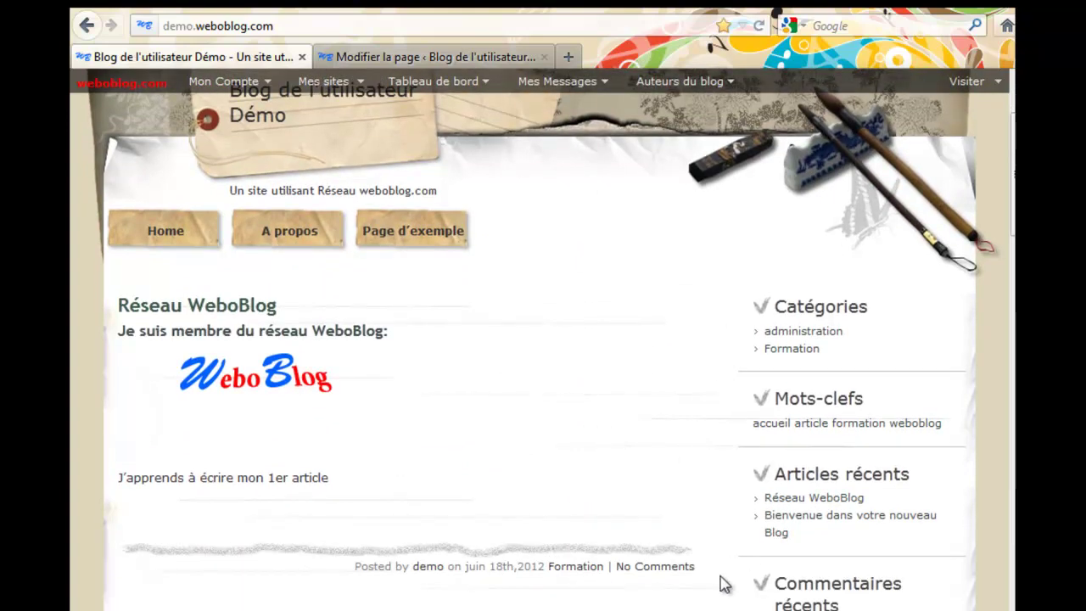
scroll(722, 584, down, 8)
scroll(722, 583, up, 9)
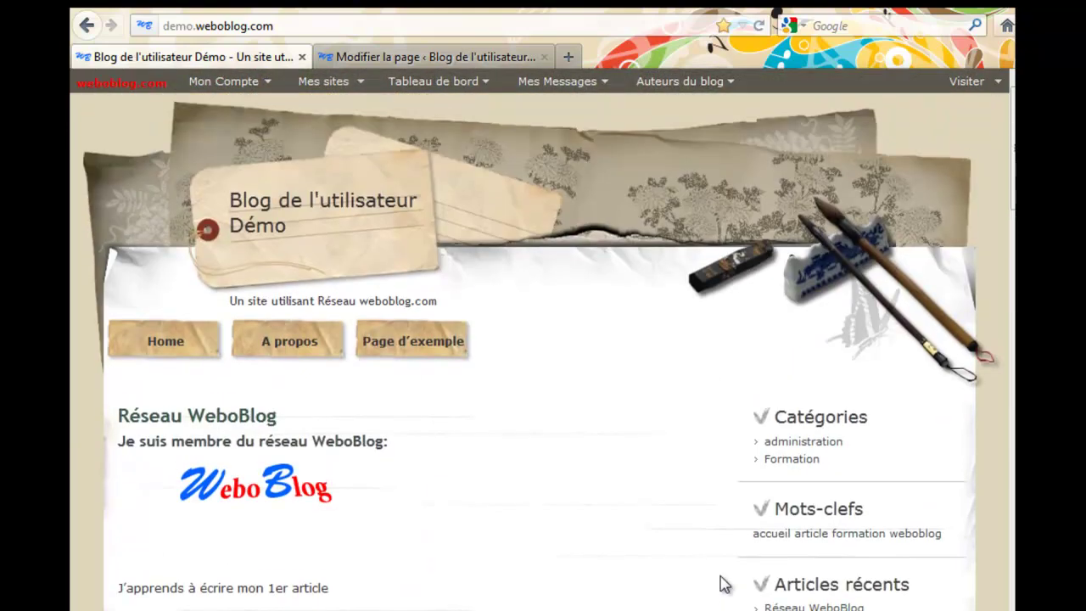
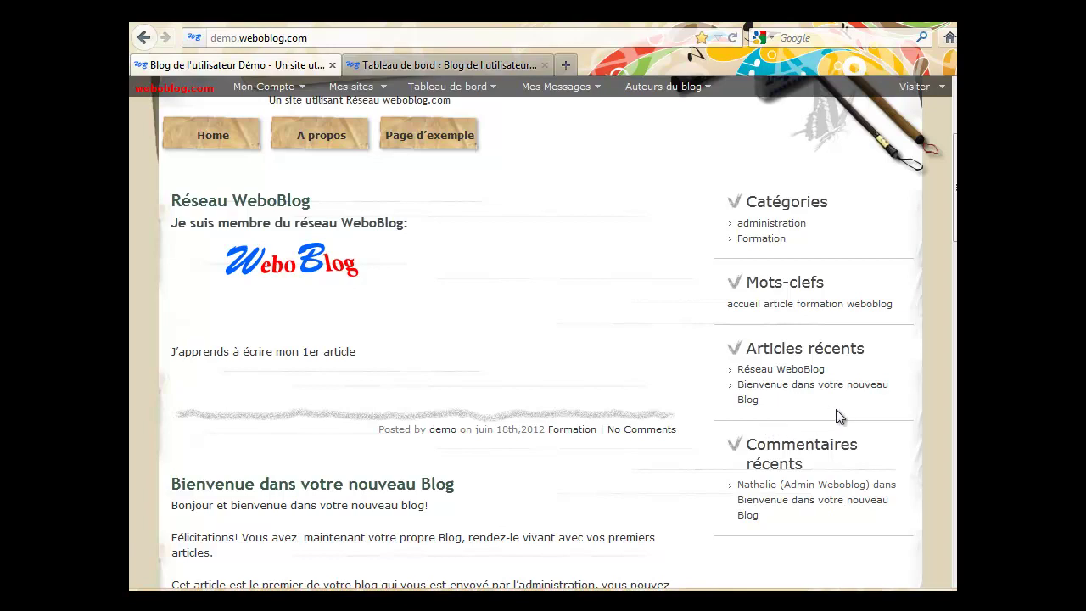
mouse_move(449, 94)
drag(170, 223, 410, 229)
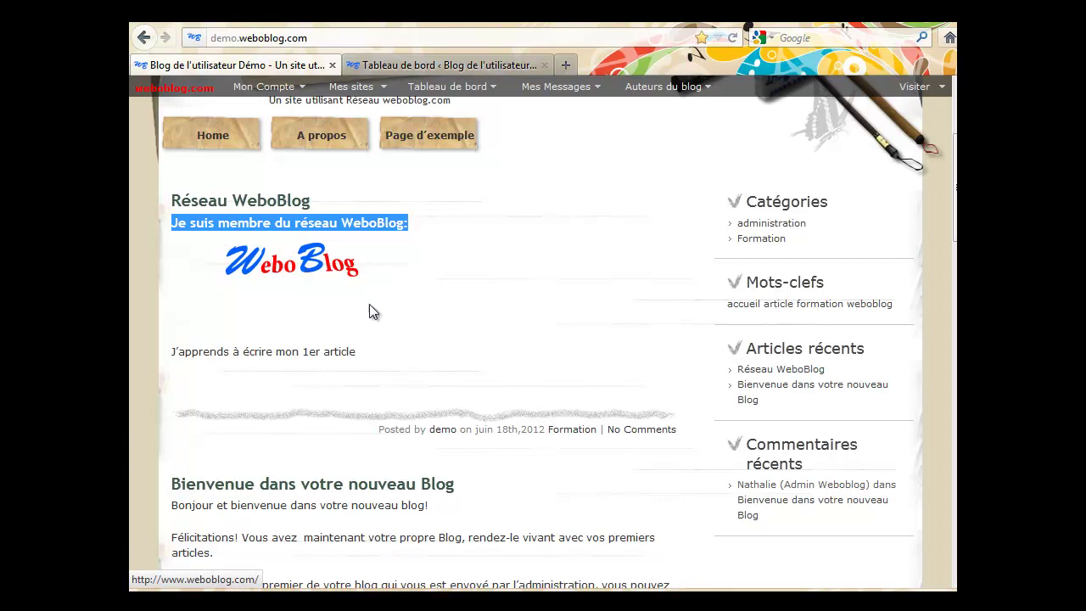
click(402, 318)
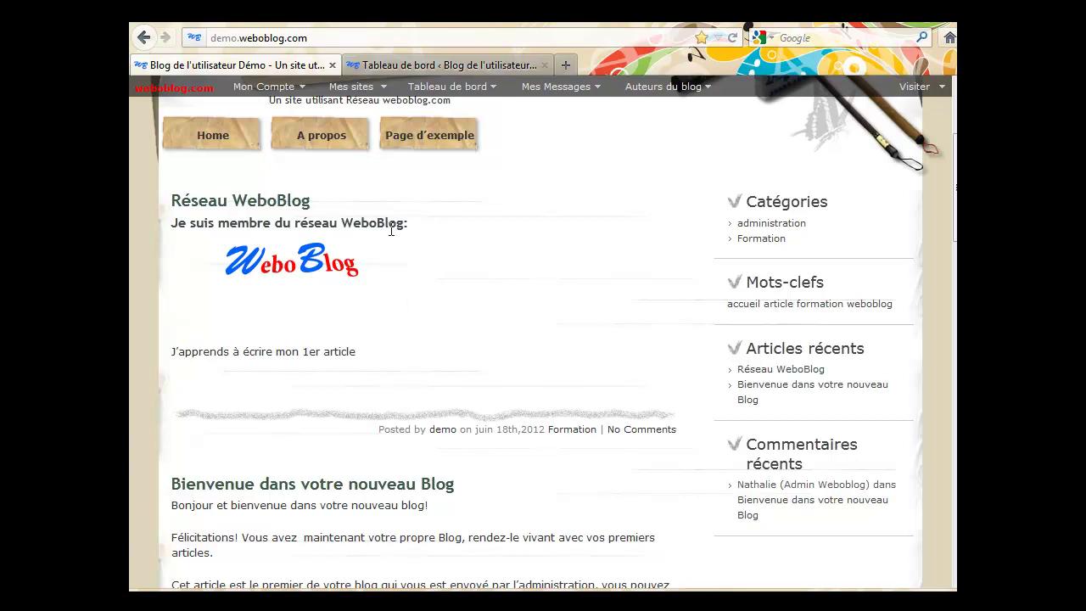
Open the "Réseau WeboBlog" article for editing from the dashboard's list of all articles
click(489, 63)
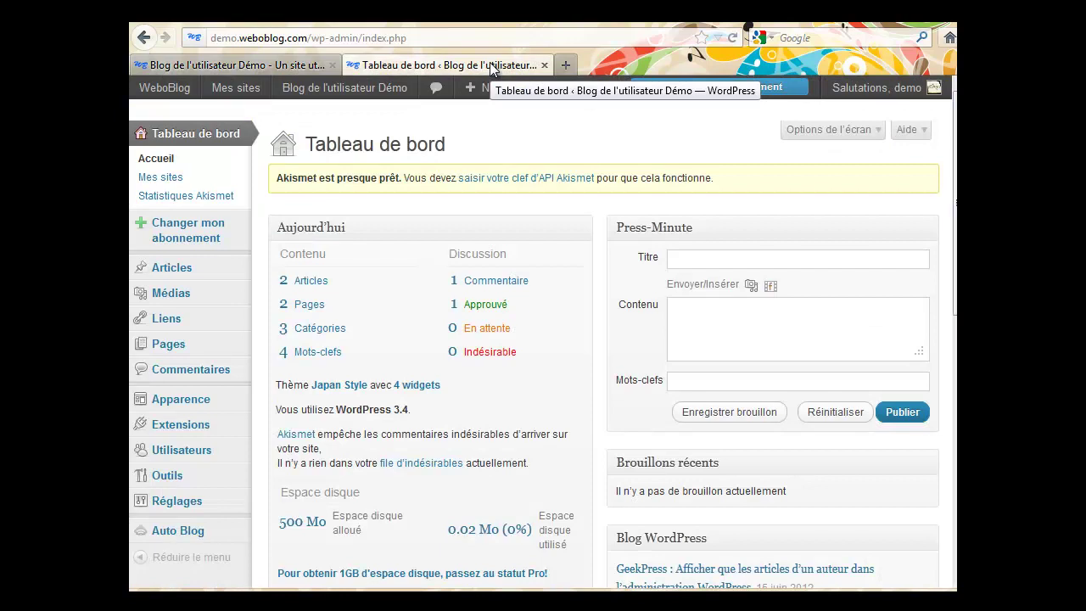
mouse_move(178, 273)
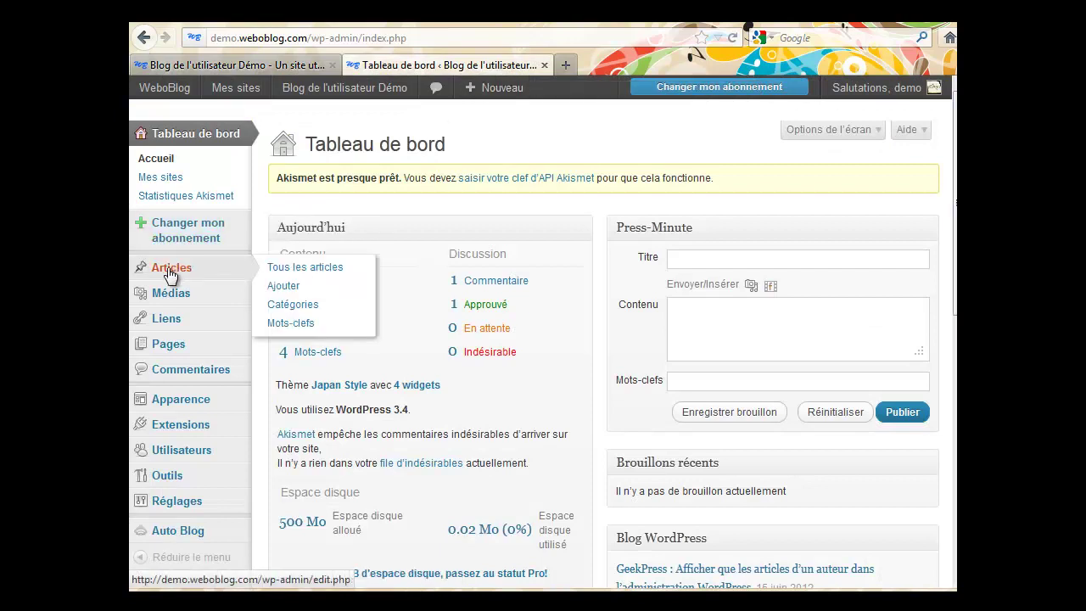
click(275, 267)
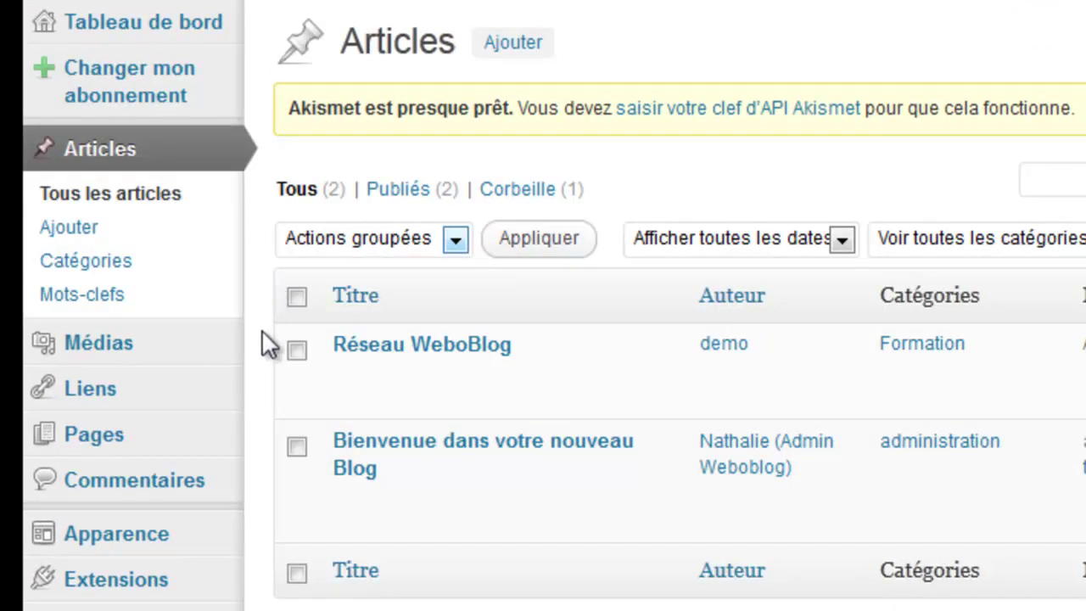
mouse_move(388, 365)
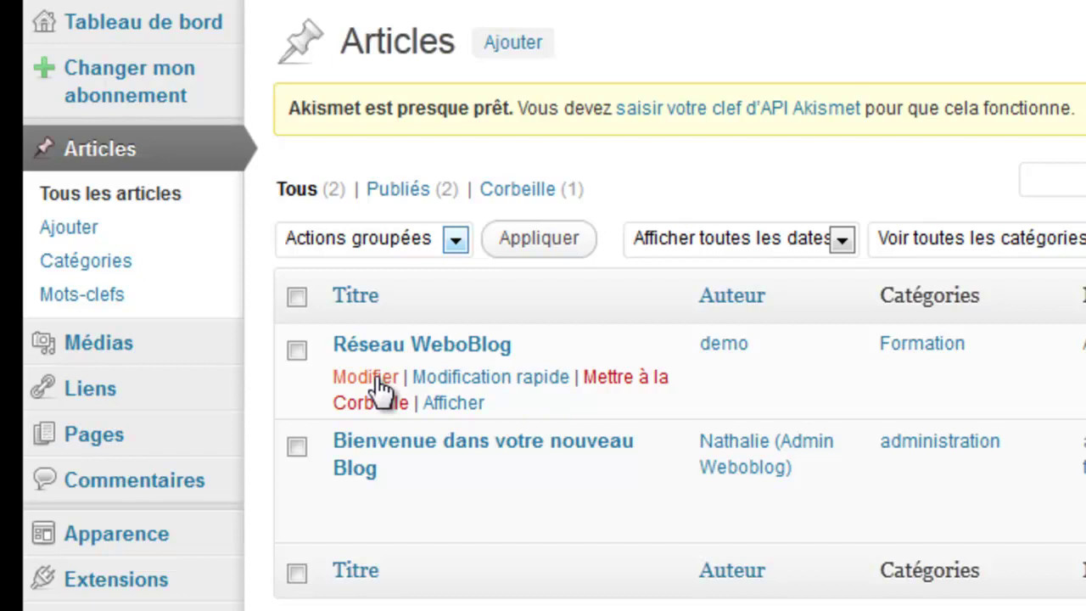
click(379, 383)
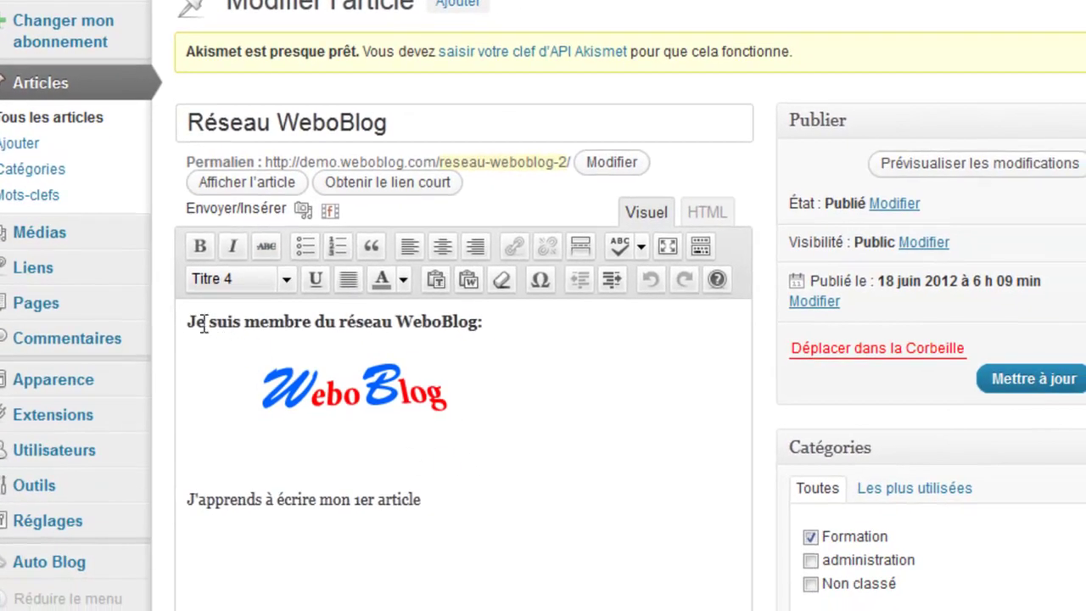
Centre the line "Je suis membre du réseau WeboBlog:" and the WeboBlog logo in the article
click(469, 397)
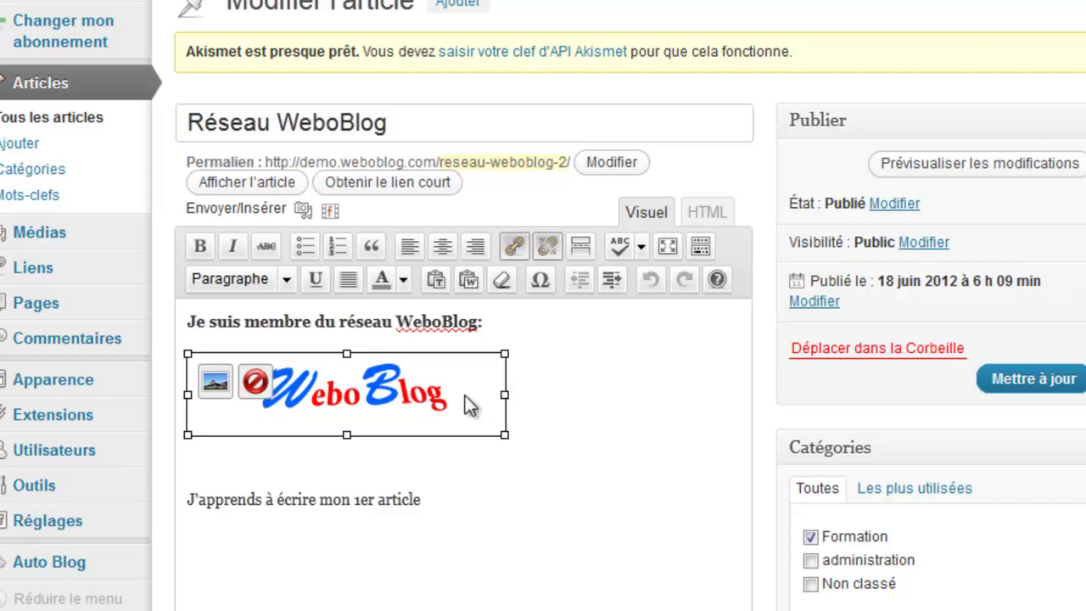
click(572, 427)
drag(365, 388, 180, 313)
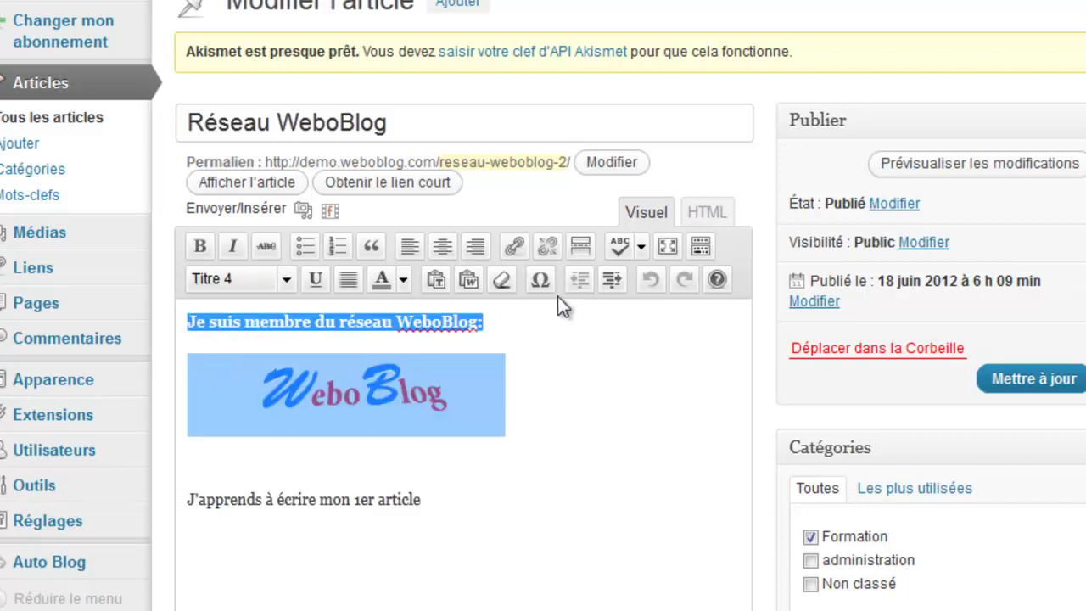
click(442, 247)
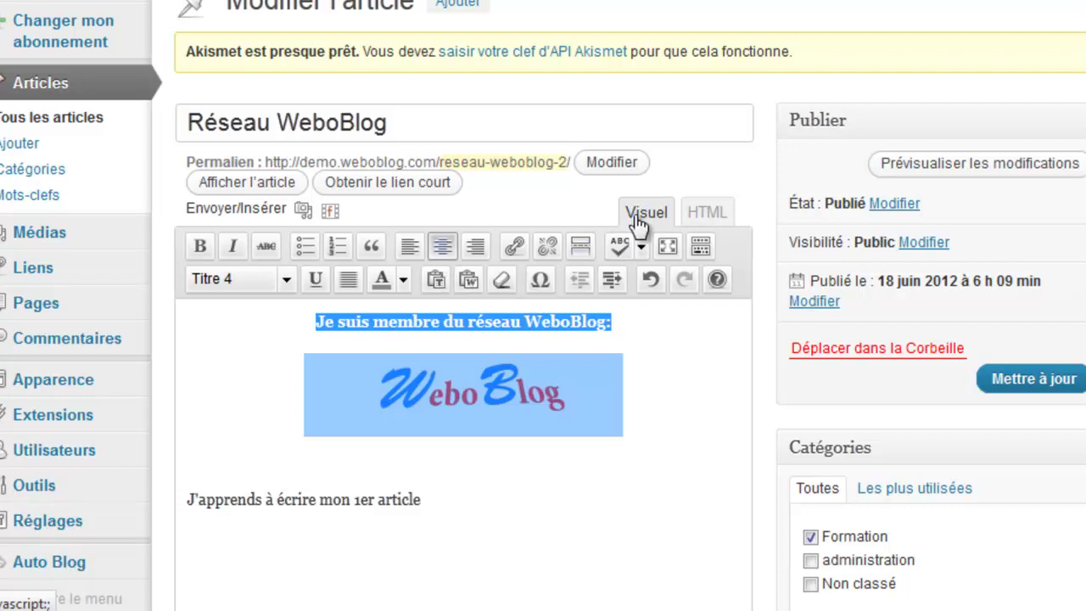
Copy the article's HTML code for the centred heading and linked logo, through the first "&nbsp;"
click(709, 217)
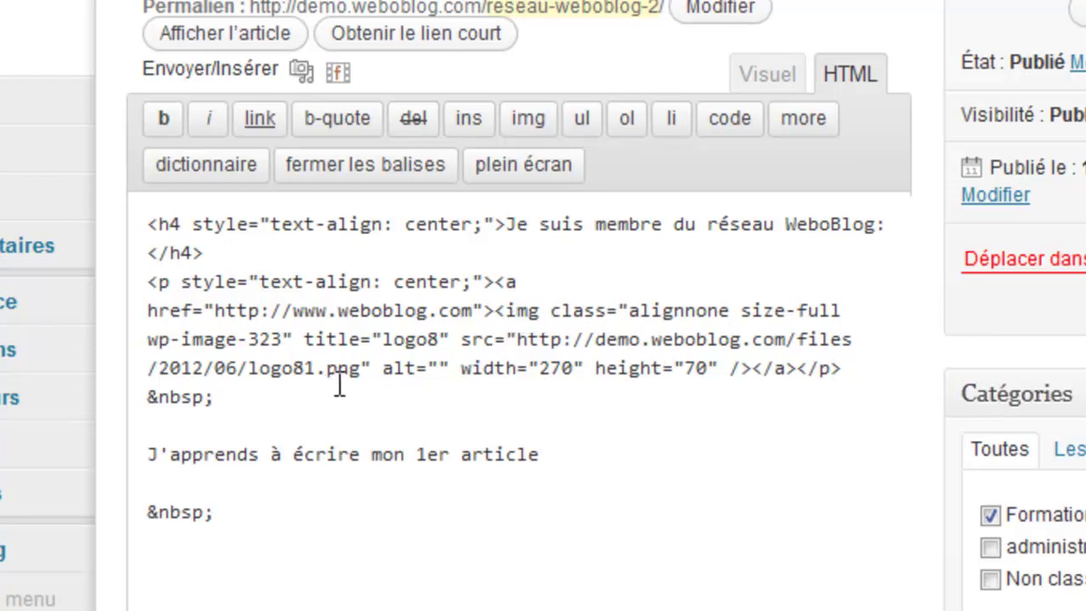
drag(216, 310, 475, 310)
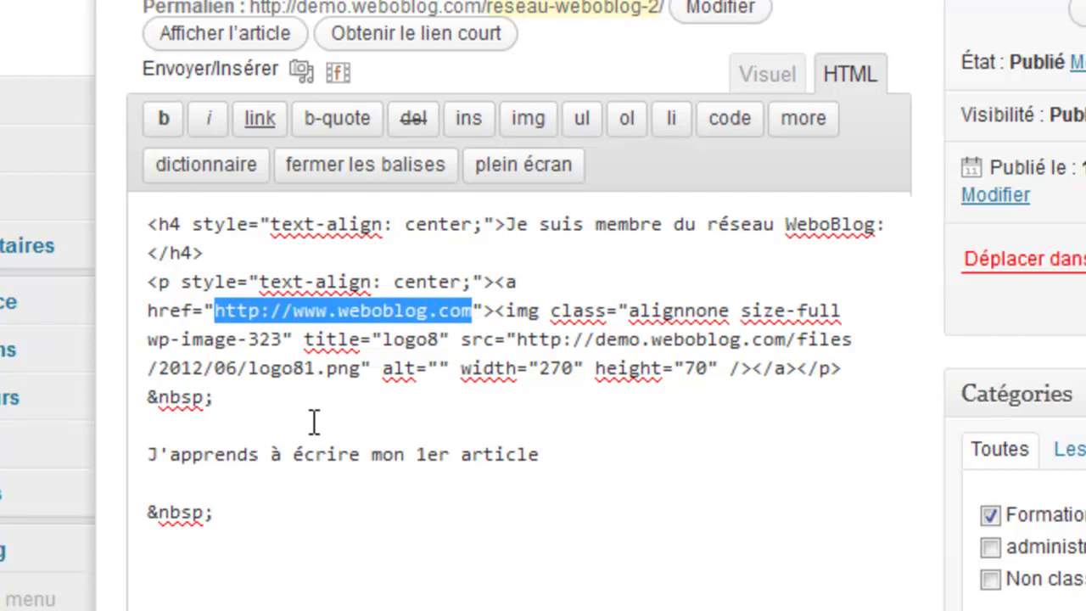
click(274, 421)
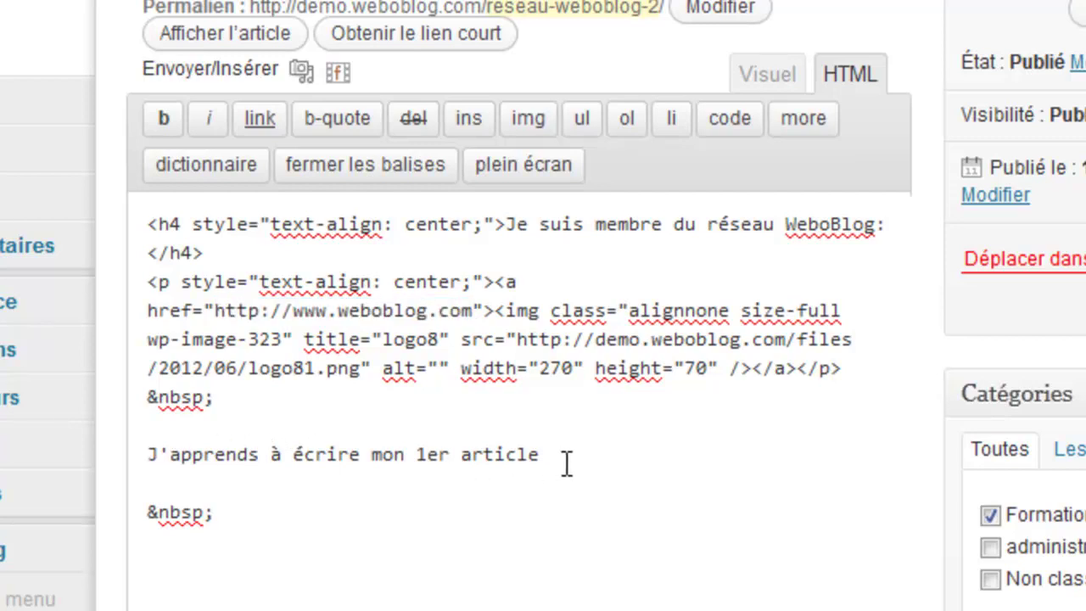
drag(217, 399, 137, 225)
right_click(178, 252)
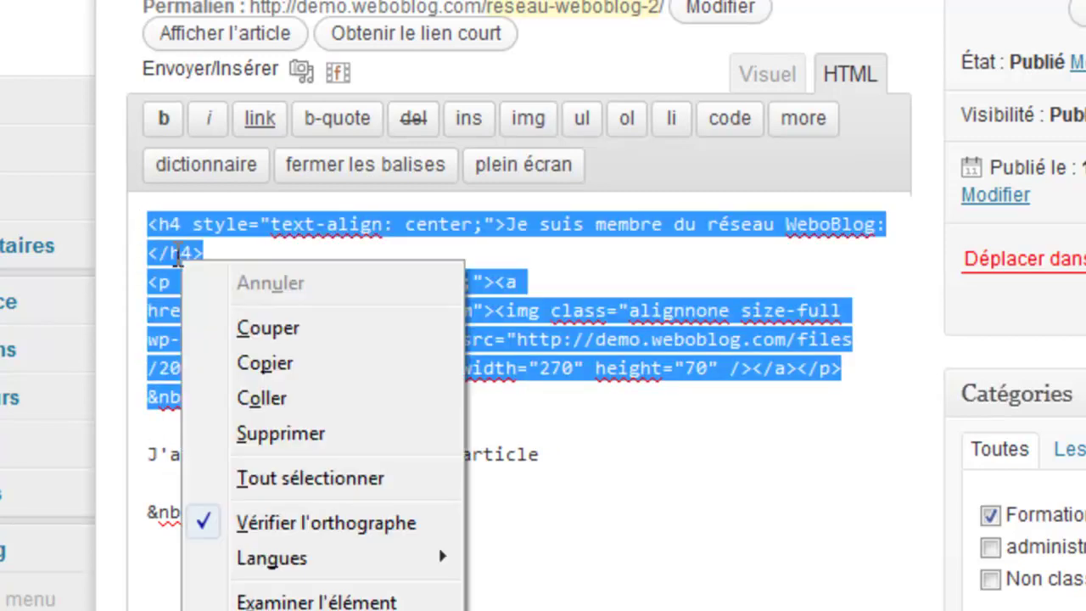
click(261, 362)
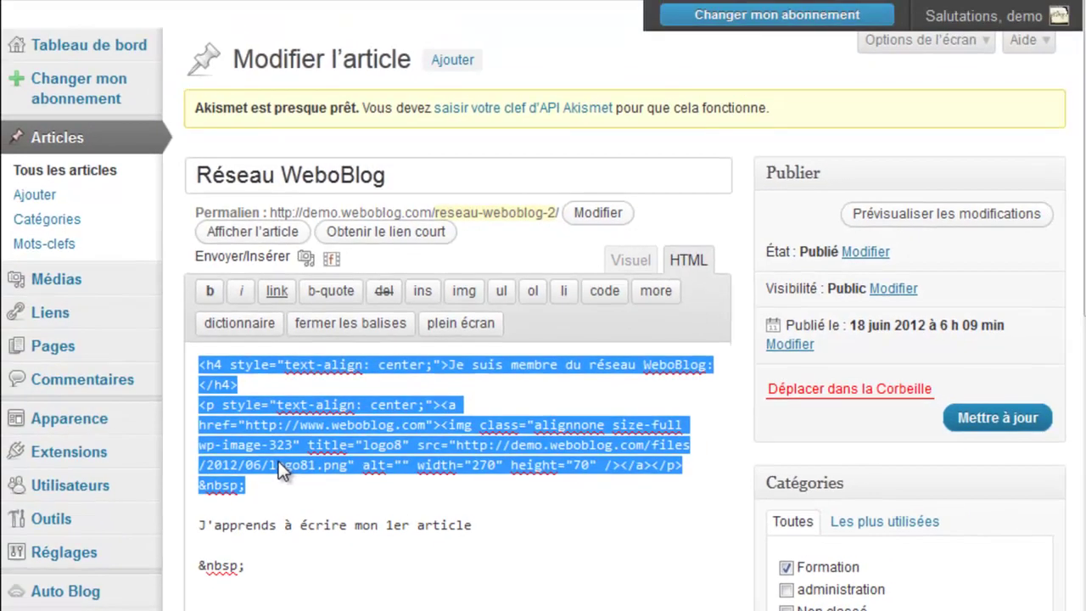
Add a Texte widget to Colonne latérale 1 and paste the copied heading and logo code into its content
mouse_move(66, 430)
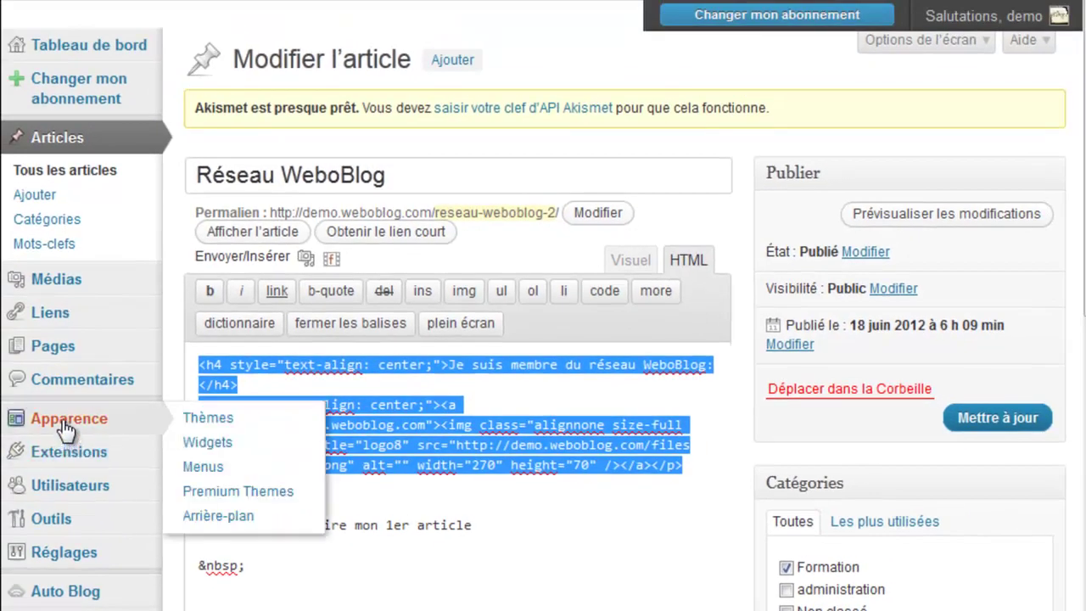
click(202, 445)
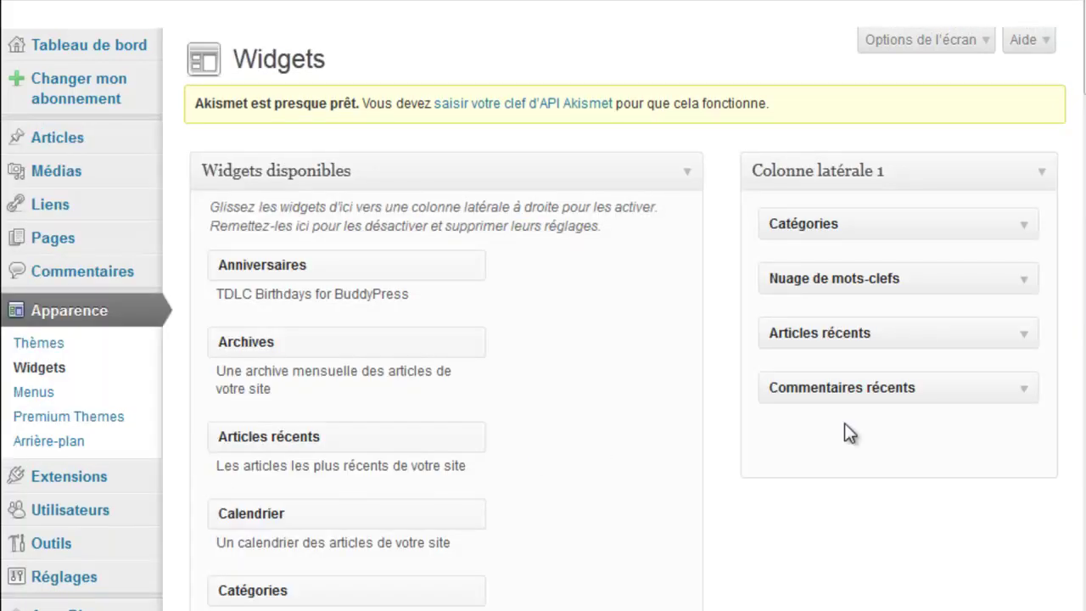
scroll(849, 432, down, 9)
drag(1081, 222, 1057, 293)
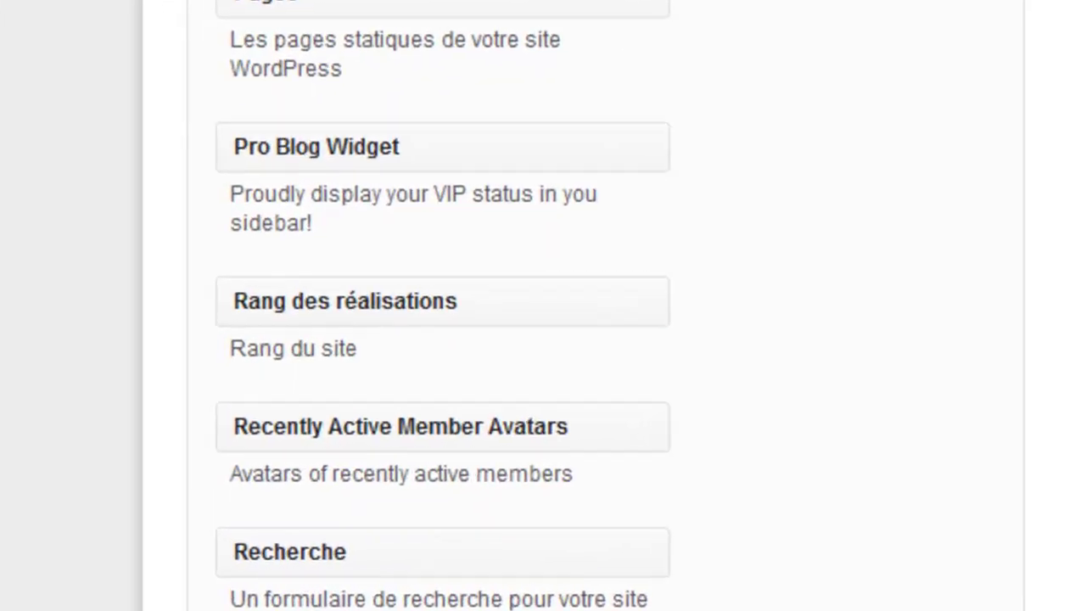
scroll(458, 305, down, 10)
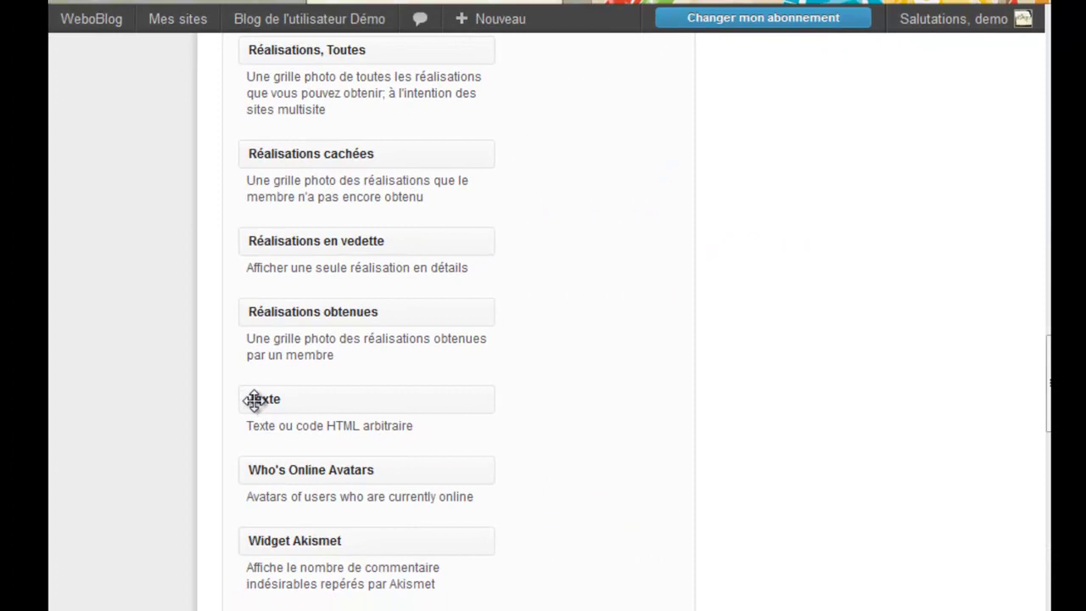
drag(254, 401, 765, 165)
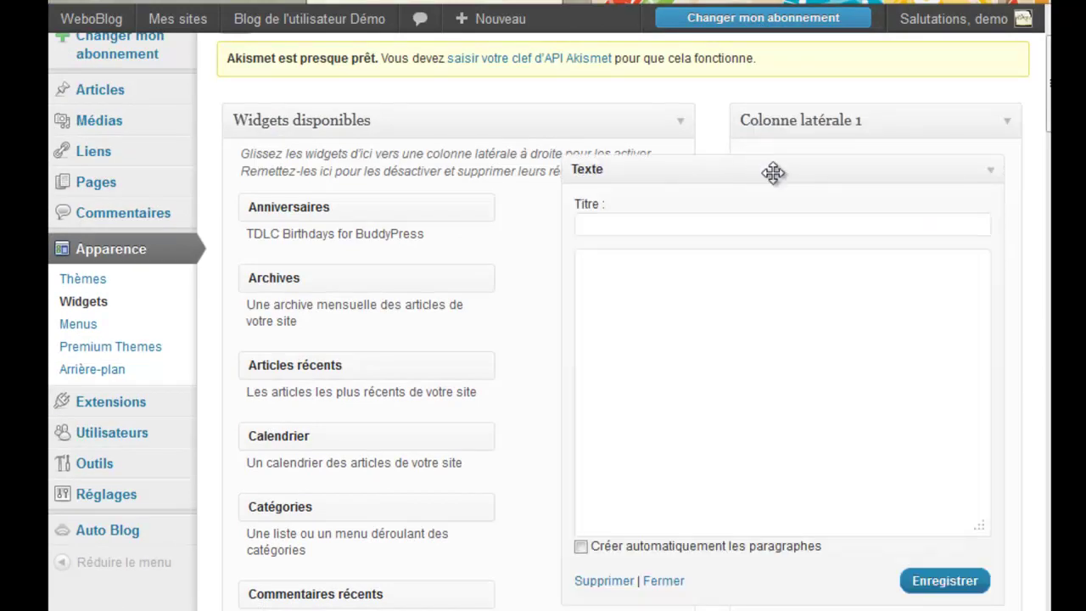
click(695, 274)
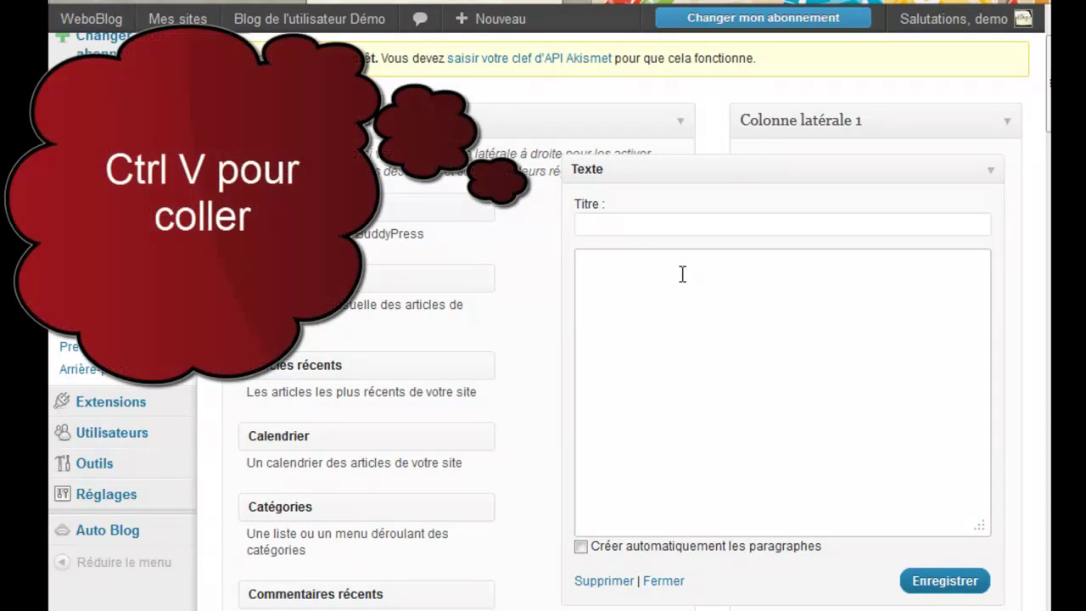
key(ctrl+v)
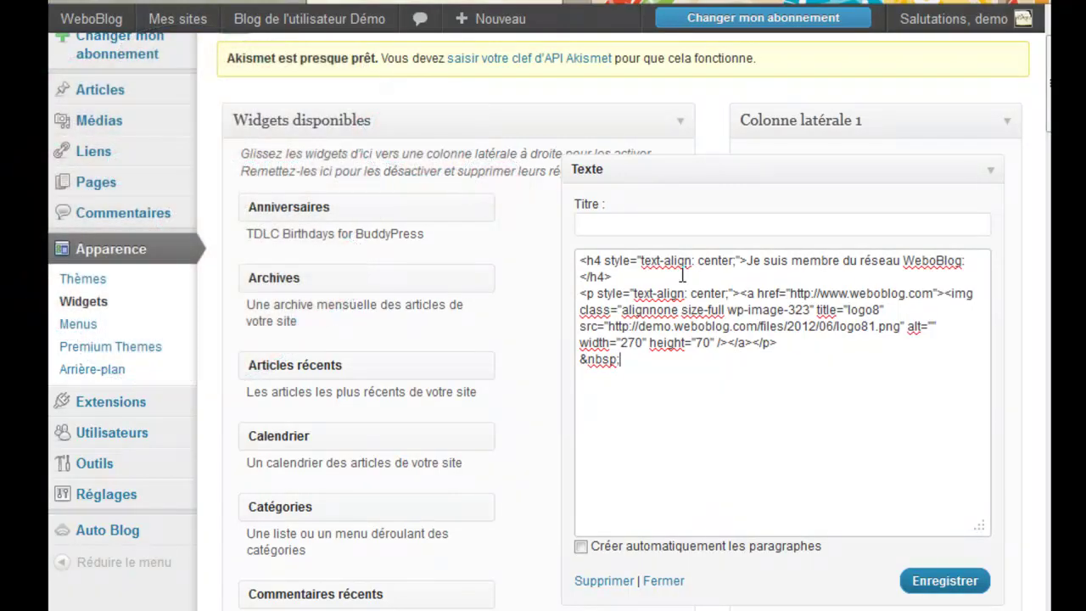
Title the Texte widget "Inscription gratuite" and save it
click(646, 222)
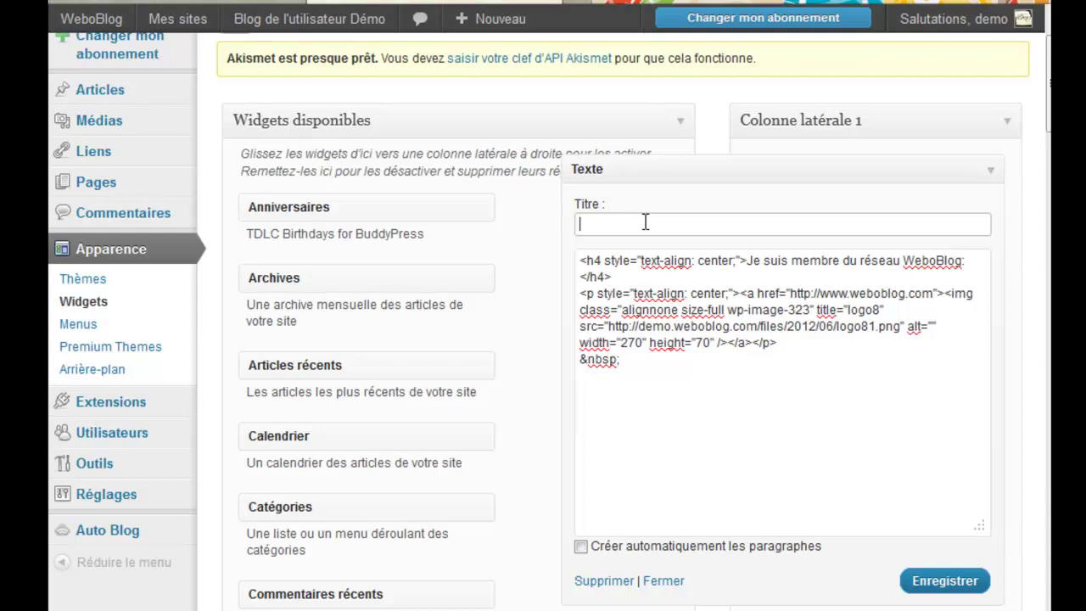
text(Inscription)
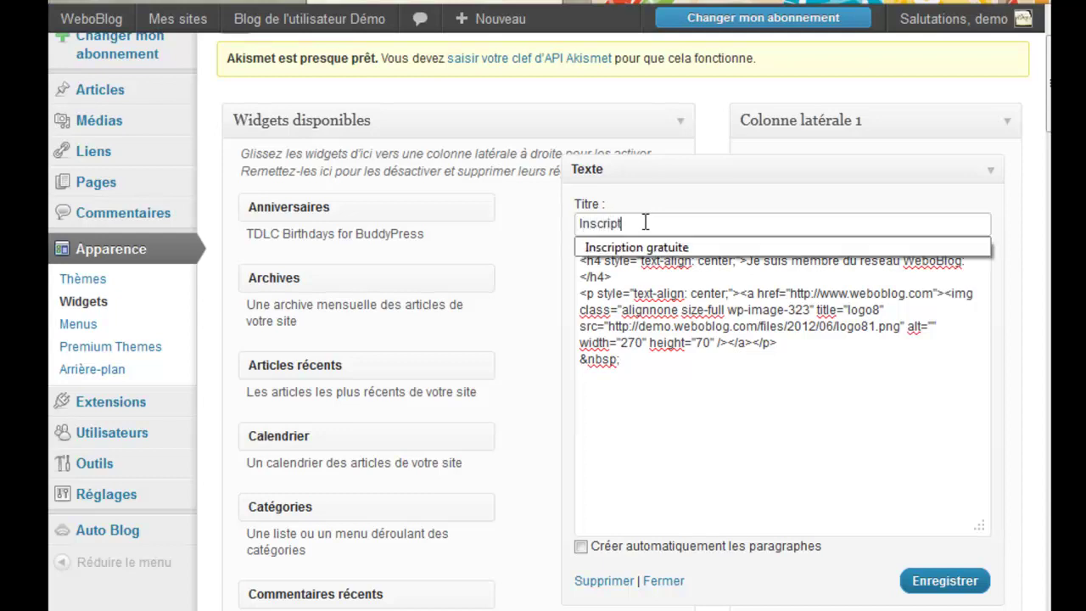
click(643, 247)
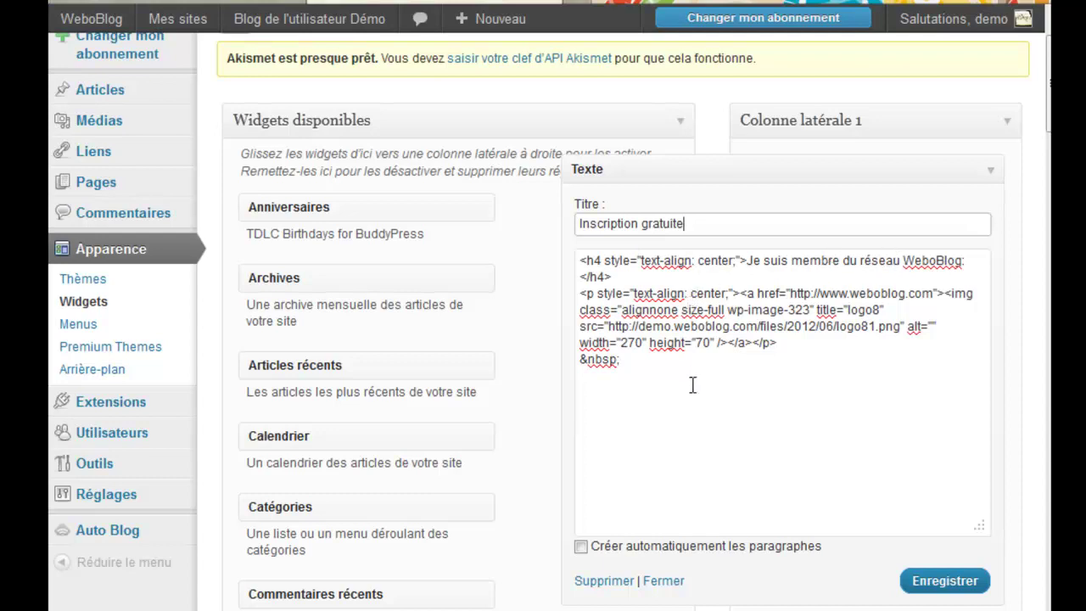
click(933, 583)
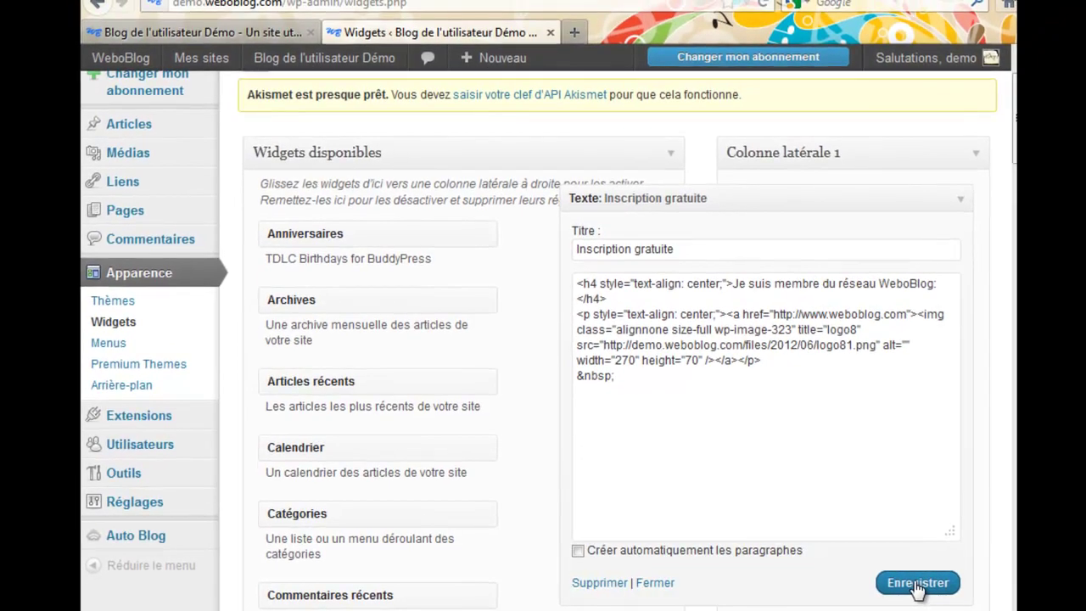
Reload the blog's public home page to check the new Texte widget in the side column
scroll(1014, 119, down, 5)
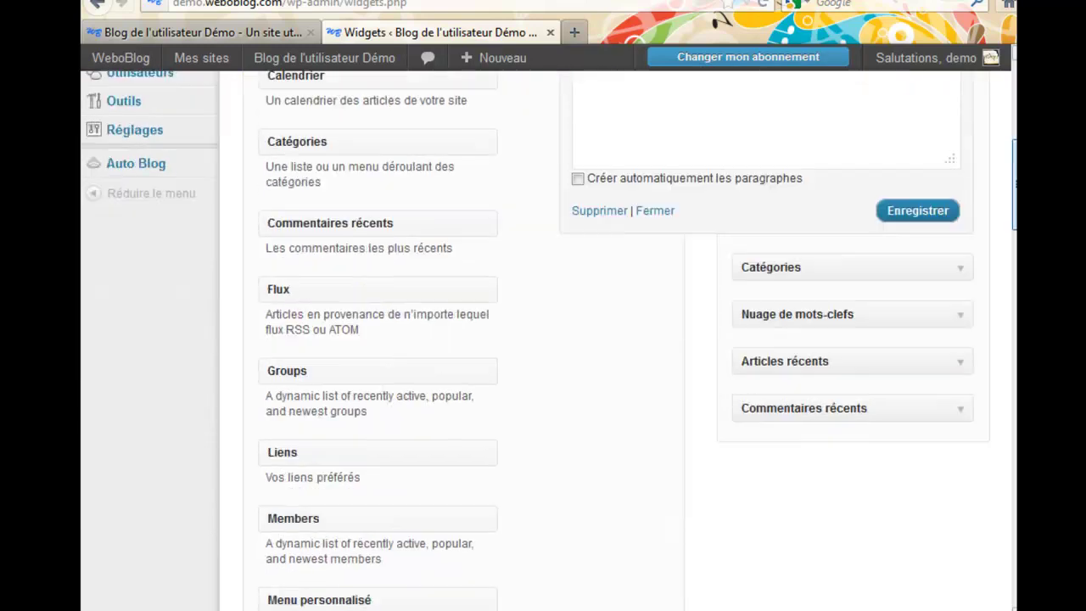
scroll(550, 339, down, 1)
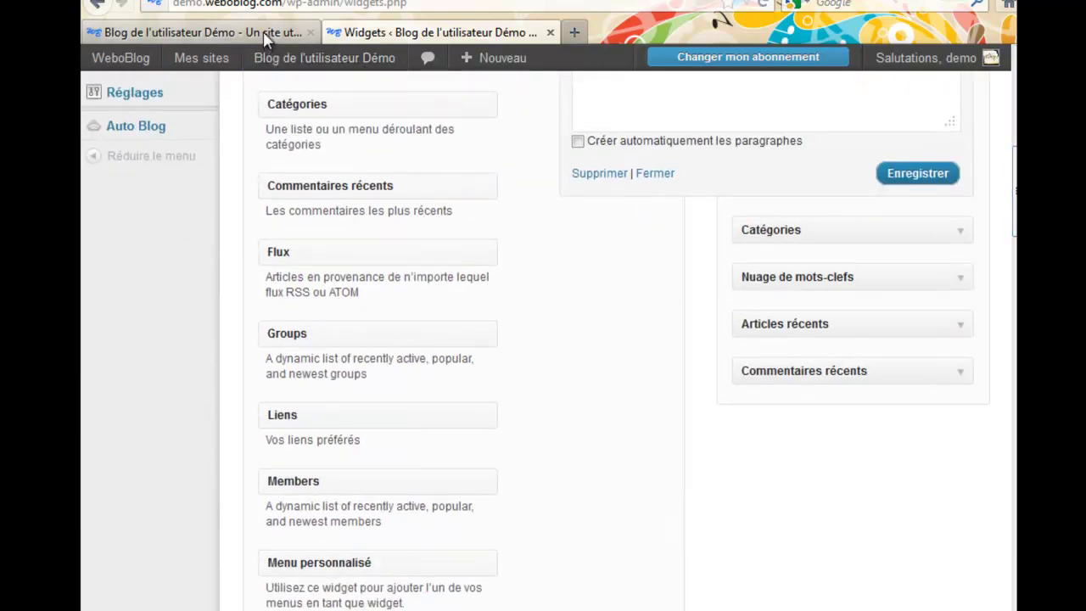
click(263, 32)
click(766, 4)
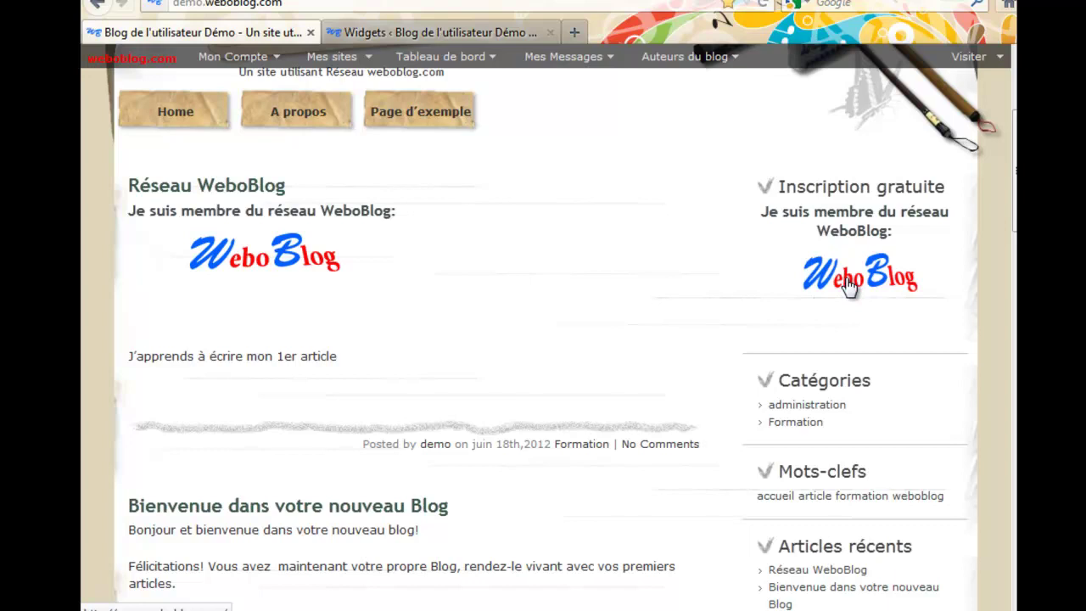
Open the blog's "A propos" page and review its text and the side-column widgets
click(300, 116)
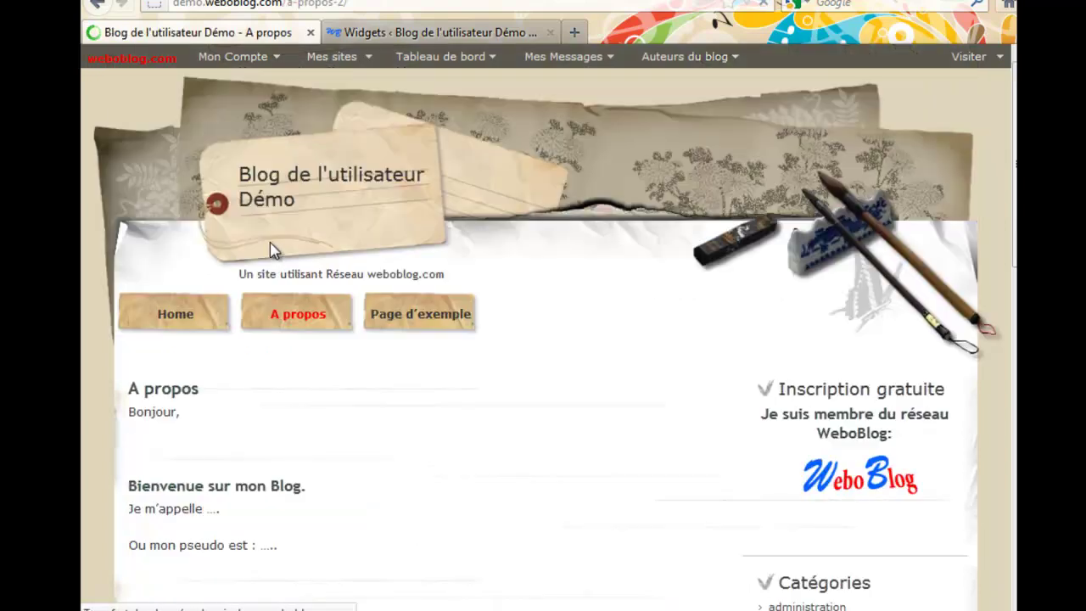
scroll(400, 402, down, 4)
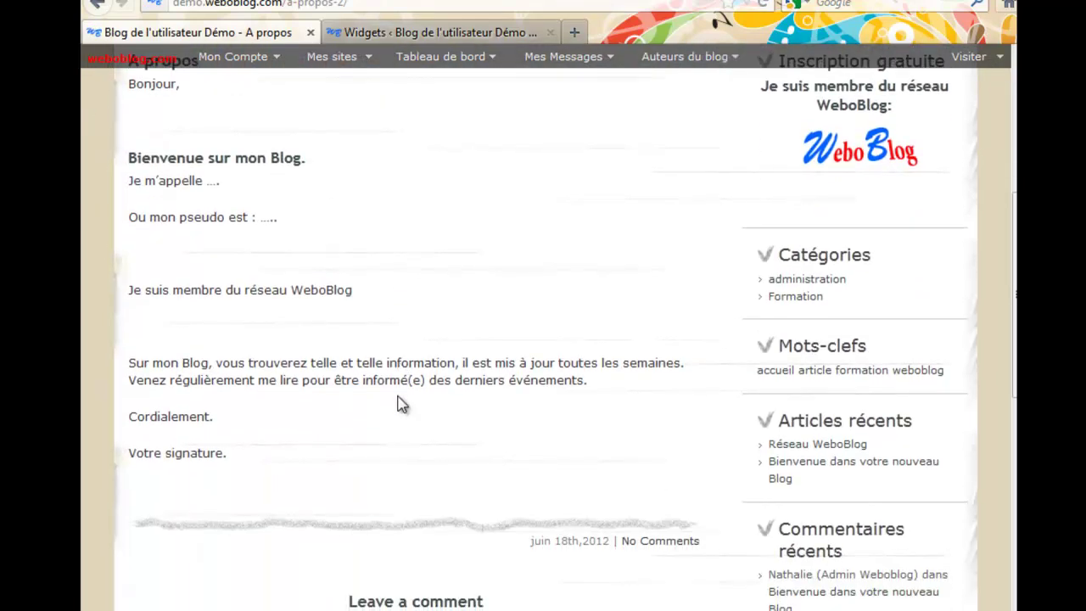
scroll(402, 404, up, 4)
scroll(721, 451, down, 1)
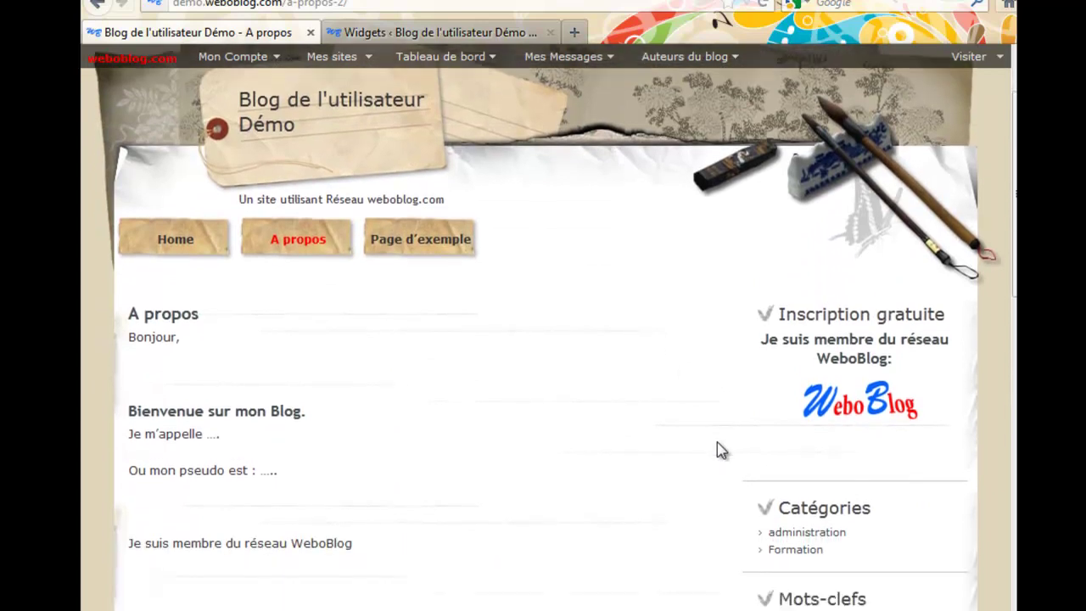
scroll(720, 450, down, 1)
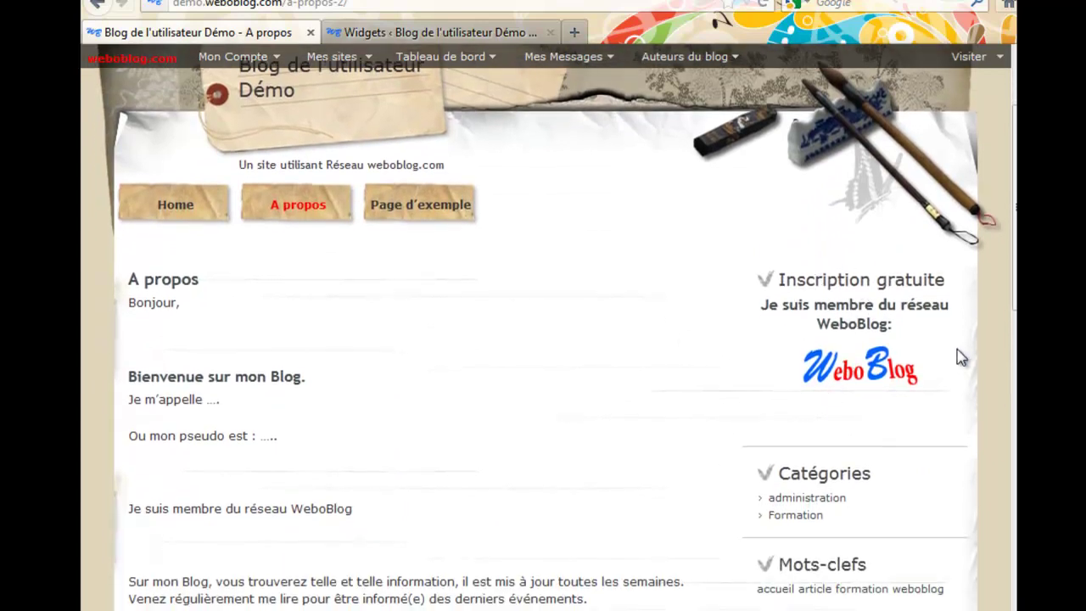